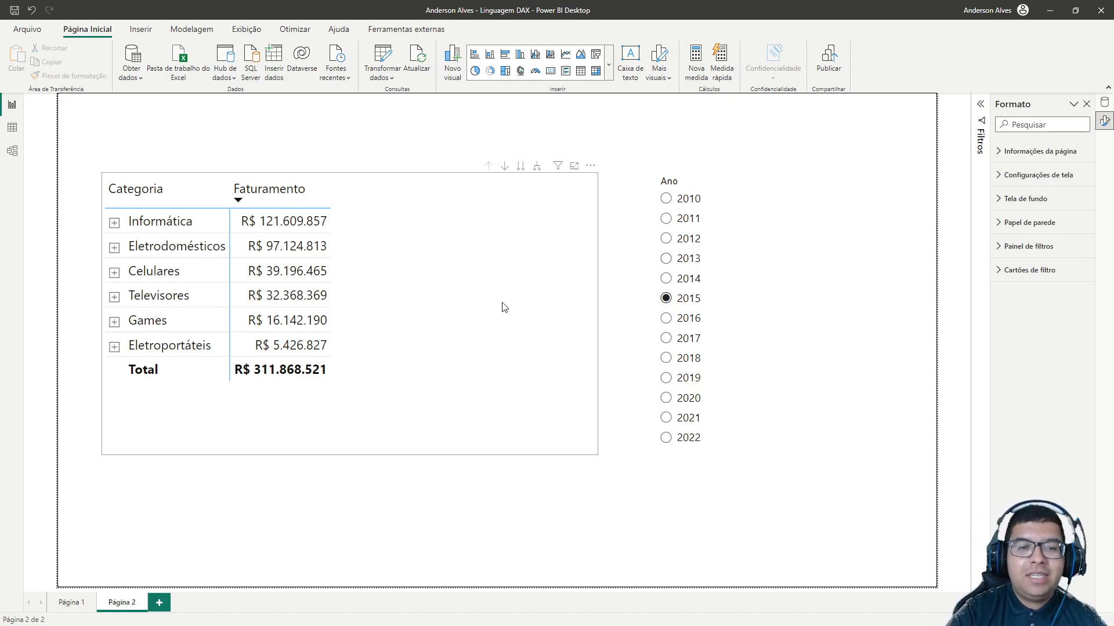
Examine the DAX formula of the Faturamento measure in the 01.Dax Básico folder of the medidas table.
{"action": "left_click", "coordinate": [423, 296]}
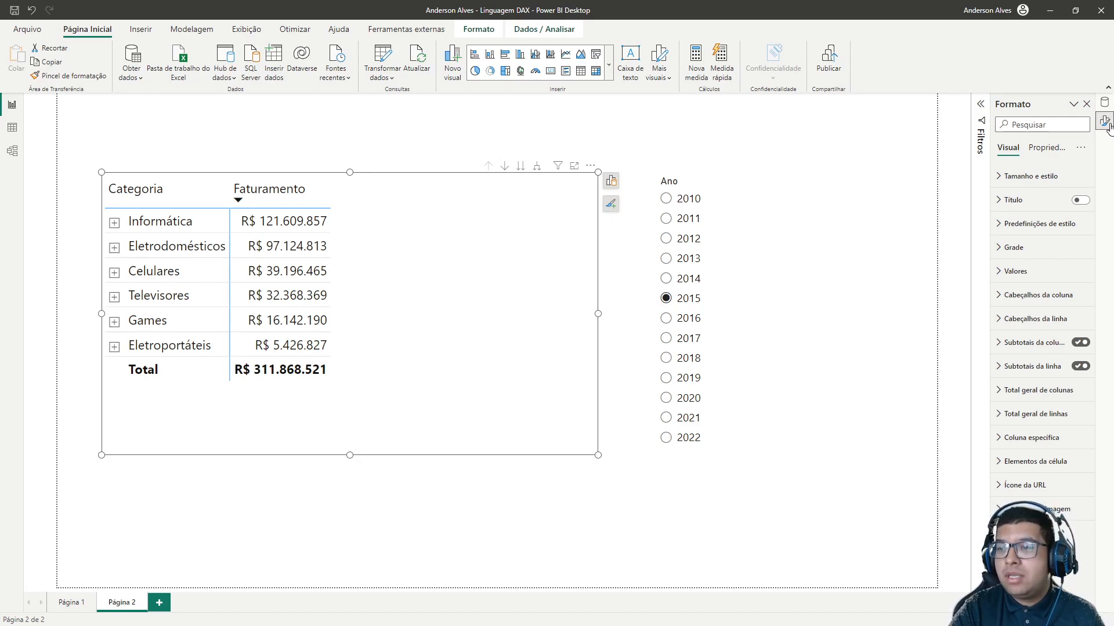
{"action": "left_click", "coordinate": [1104, 103]}
{"action": "left_click", "coordinate": [997, 161]}
{"action": "left_click", "coordinate": [998, 147]}
{"action": "left_click", "coordinate": [1006, 161]}
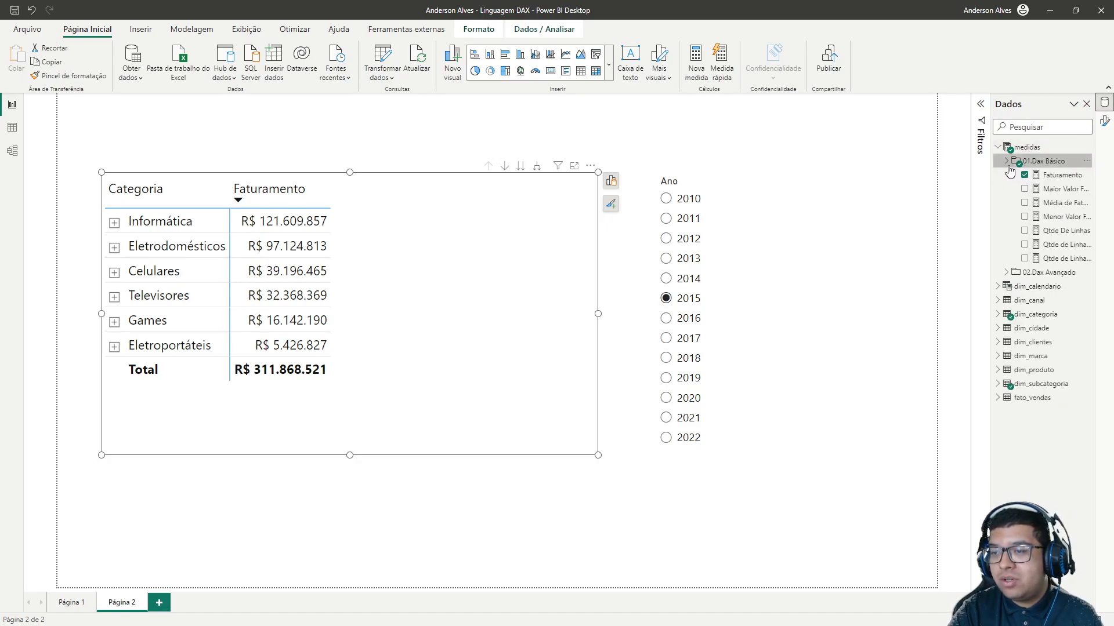
{"action": "left_click", "coordinate": [1061, 175]}
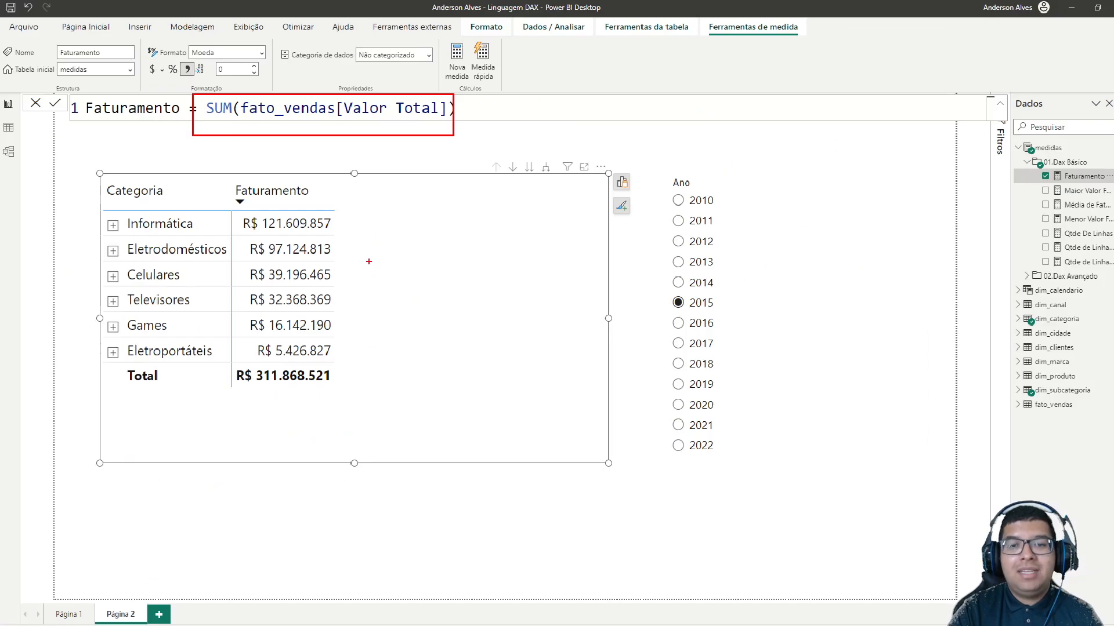
{"action": "left_click", "coordinate": [679, 163]}
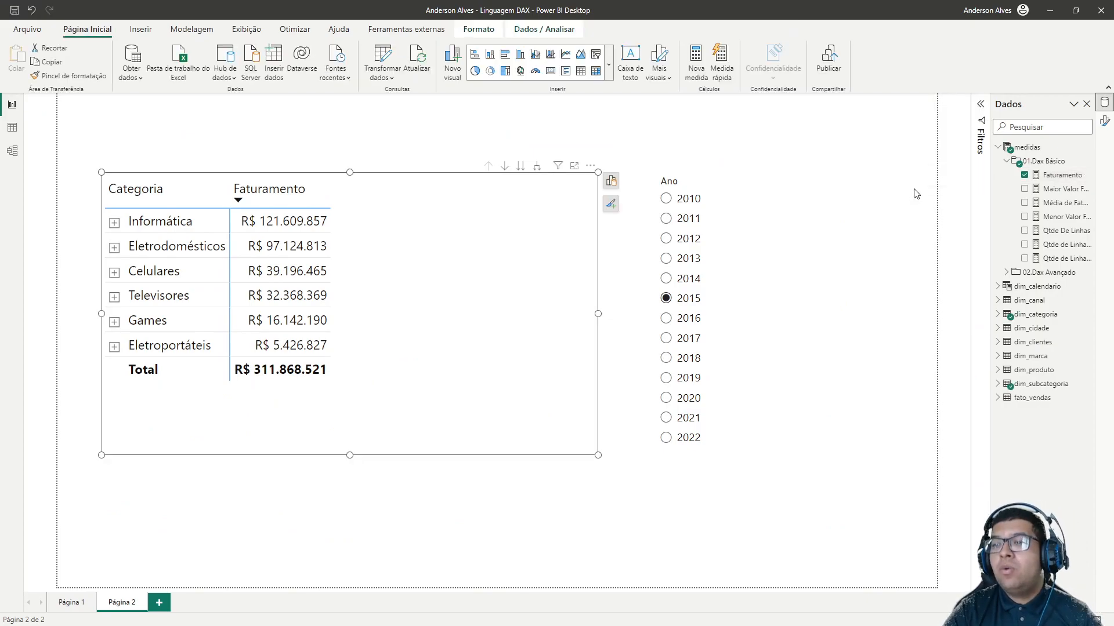
{"action": "left_click", "coordinate": [1005, 162]}
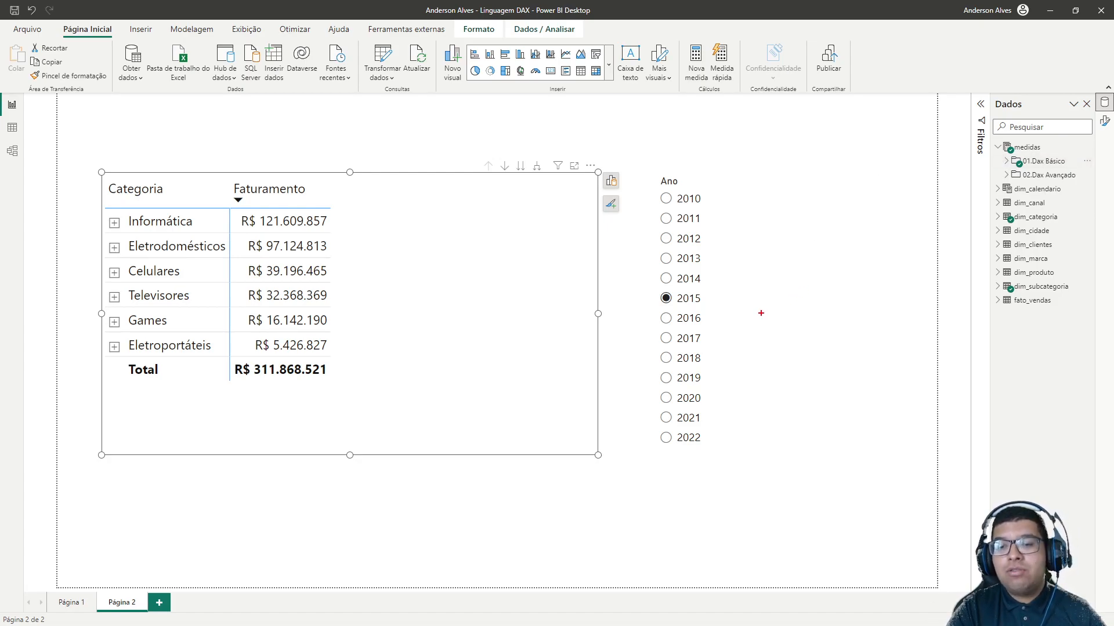
{"action": "mouse_move", "coordinate": [651, 287]}
{"action": "left_mouse_down"}
{"action": "mouse_move", "coordinate": [716, 307]}
{"action": "mouse_move", "coordinate": [783, 301]}
{"action": "left_mouse_up"}
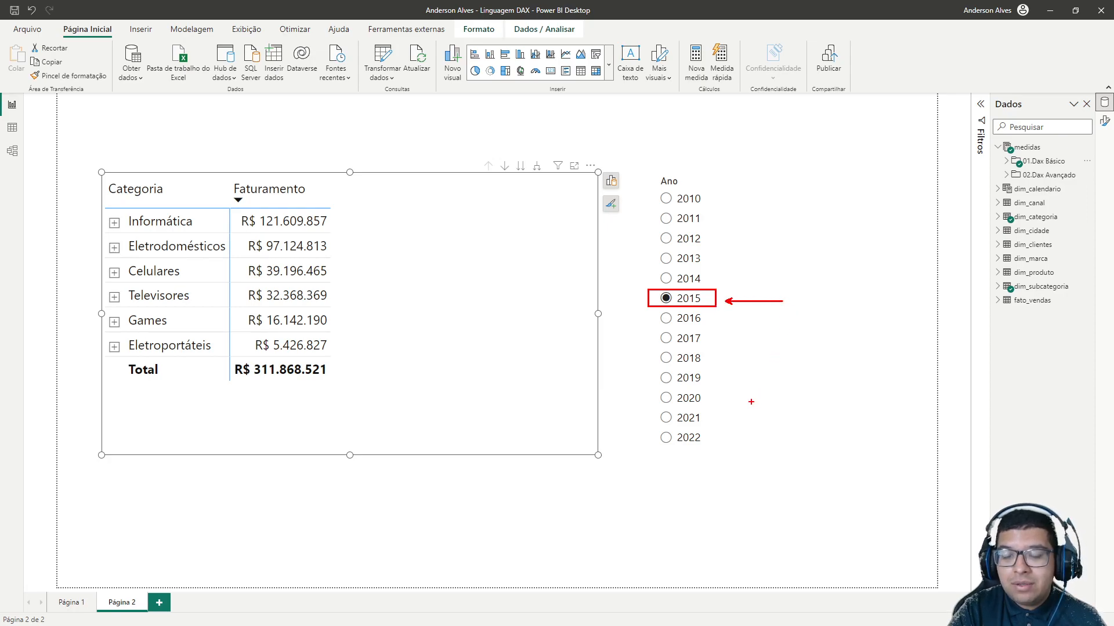
{"action": "left_click_drag", "start_coordinate": [727, 281], "coordinate": [771, 277]}
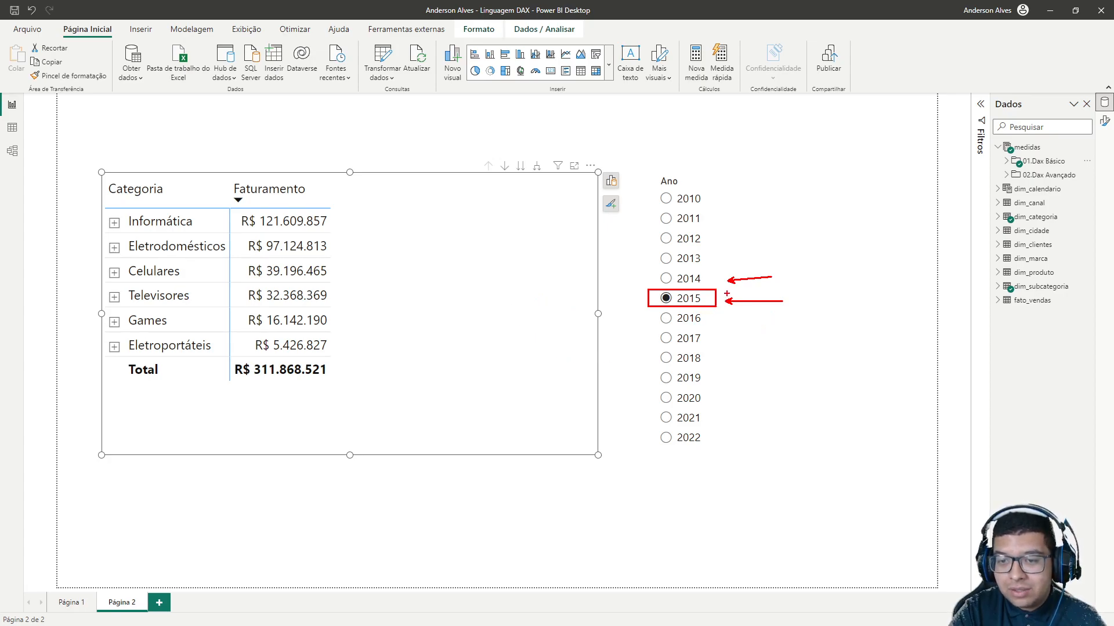
{"action": "key", "text": "ctrl+z"}
{"action": "key", "text": "ctrl+z"}
{"action": "left_click_drag", "start_coordinate": [724, 296], "coordinate": [782, 303]}
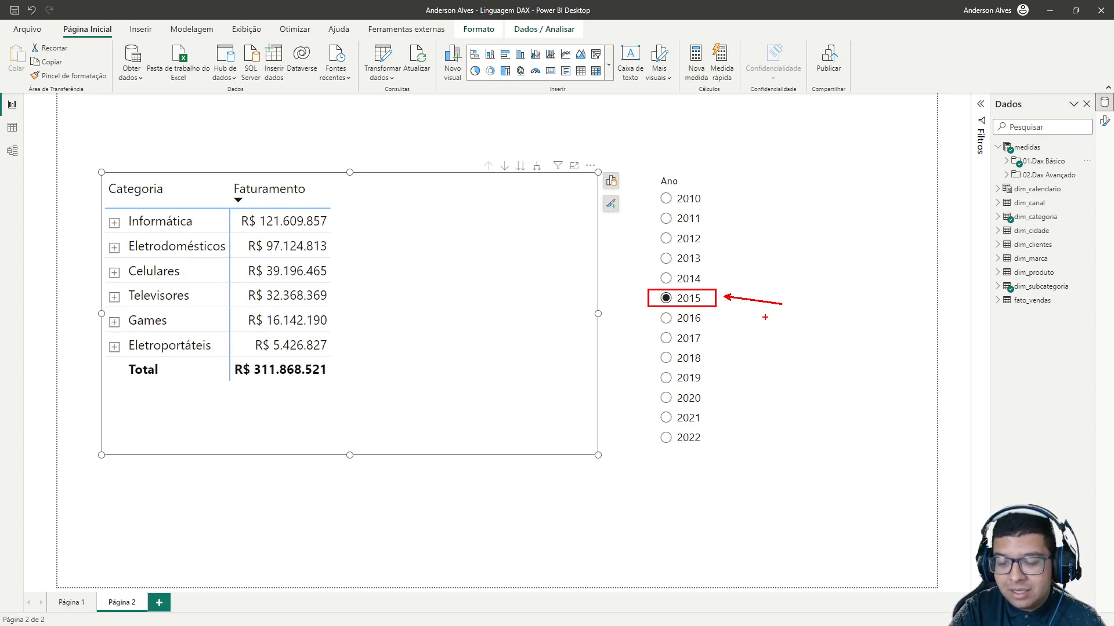
{"action": "key", "text": "ctrl+z"}
{"action": "key", "text": "ctrl+z"}
{"action": "mouse_move", "coordinate": [656, 271]}
{"action": "left_mouse_down"}
{"action": "mouse_move", "coordinate": [716, 286]}
{"action": "mouse_move", "coordinate": [763, 260]}
{"action": "left_mouse_up"}
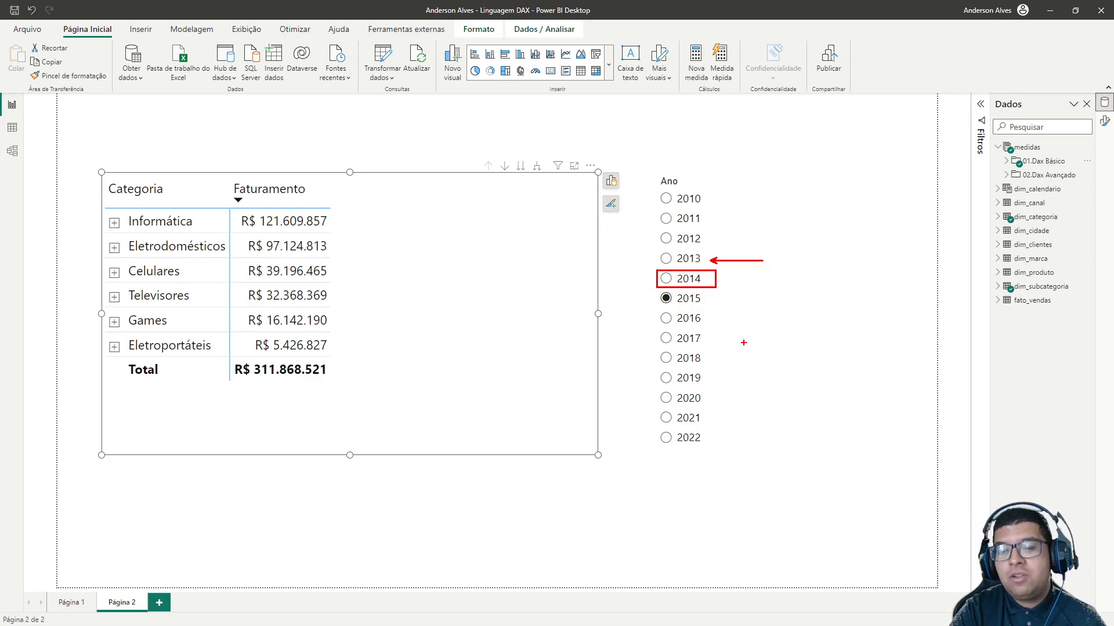
{"action": "left_click_drag", "start_coordinate": [653, 191], "coordinate": [708, 212]}
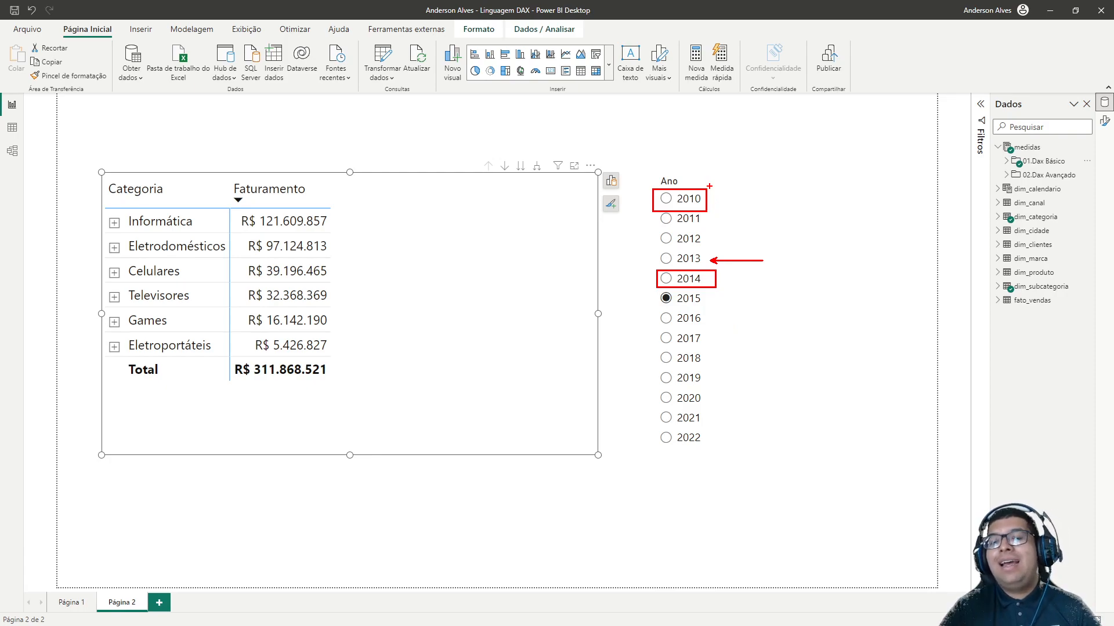
{"action": "left_click_drag", "start_coordinate": [702, 178], "coordinate": [753, 178]}
{"action": "key", "text": "Escape"}
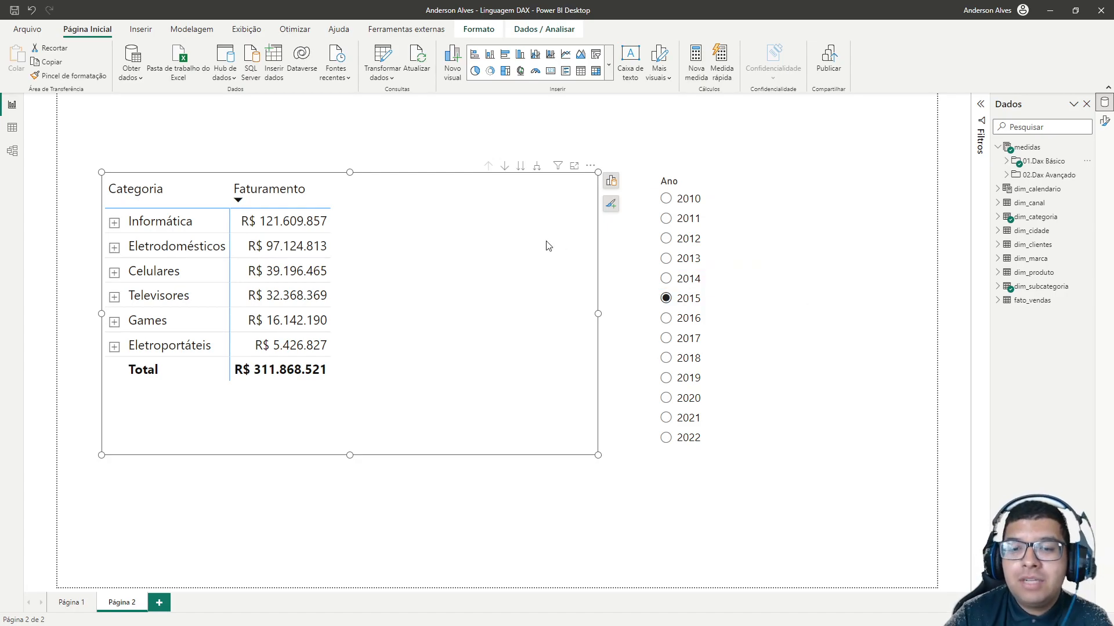
Create a new measure in the medidas table and name it Faturamento Last Year.
{"action": "right_click", "coordinate": [1012, 151]}
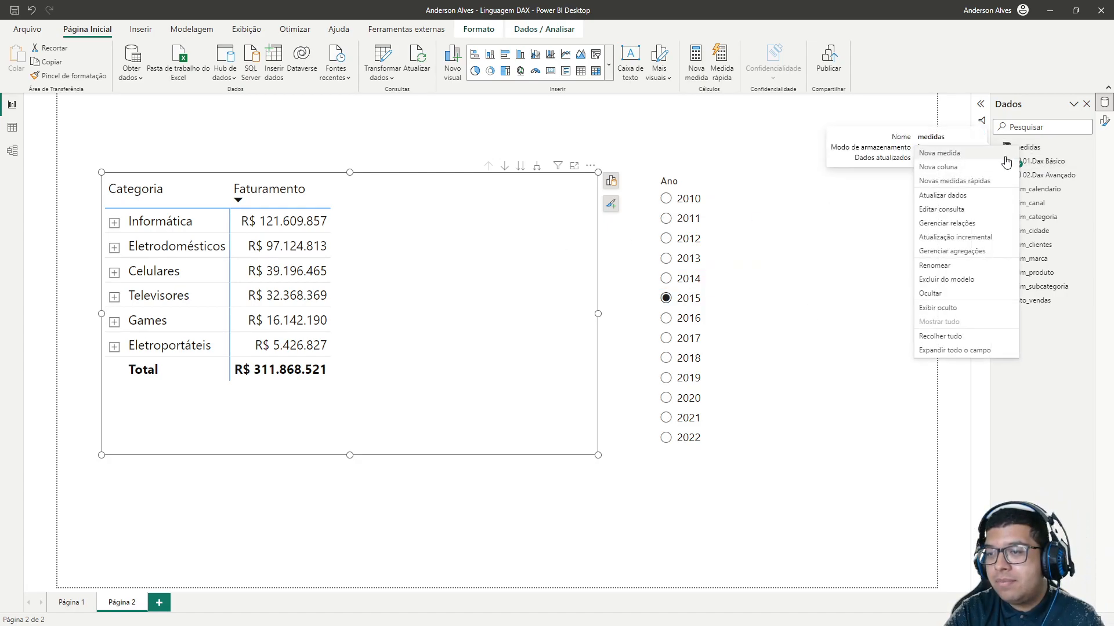
{"action": "left_click", "coordinate": [983, 155]}
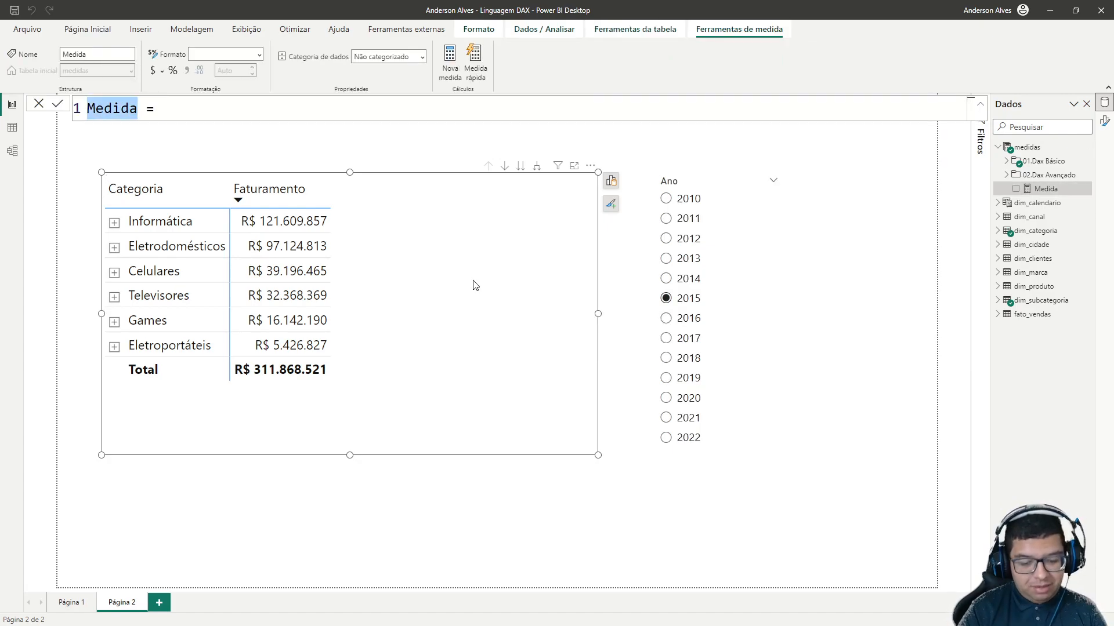
{"action": "key", "text": "BackSpace"}
{"action": "type", "text": "FAtur"}
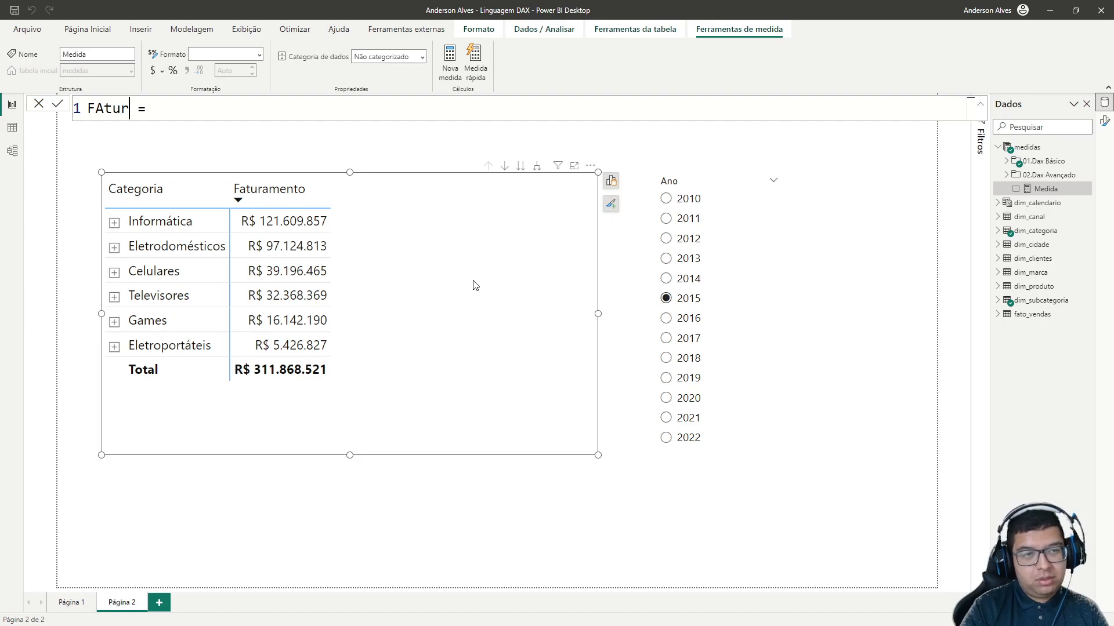
{"action": "key", "text": "BackSpace"}
{"action": "key", "text": "BackSpace"}
{"action": "key", "text": "BackSpace"}
{"action": "key", "text": "BackSpace"}
{"action": "type", "text": "aturamento"}
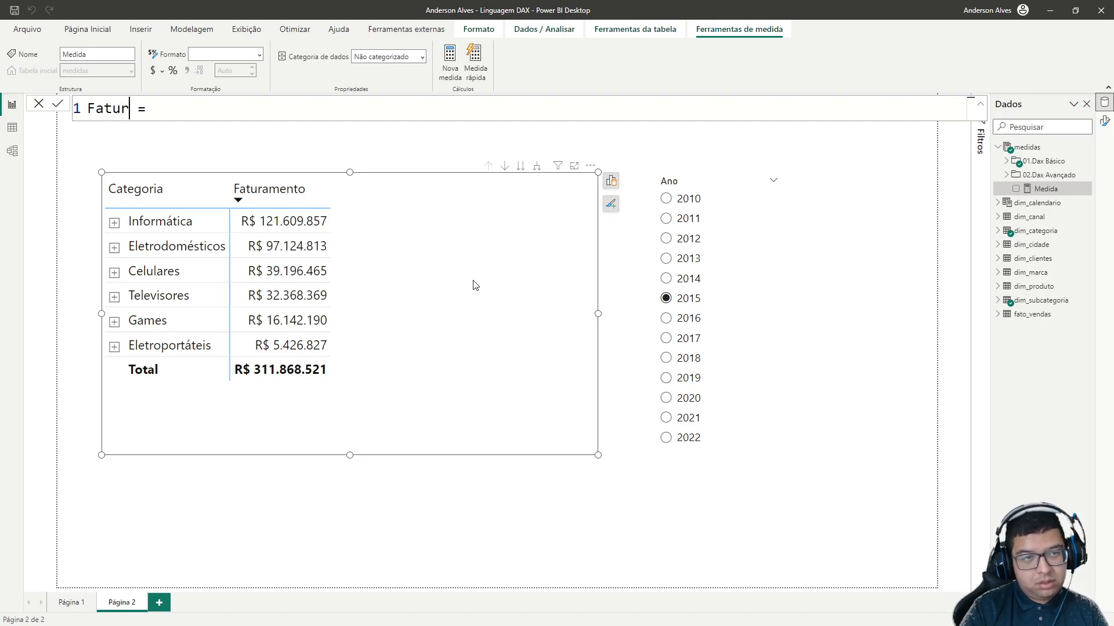
{"action": "type", "text": " LaY"}
{"action": "key", "text": "Left"}
{"action": "type", "text": "ast"}
{"action": "key", "text": "Right"}
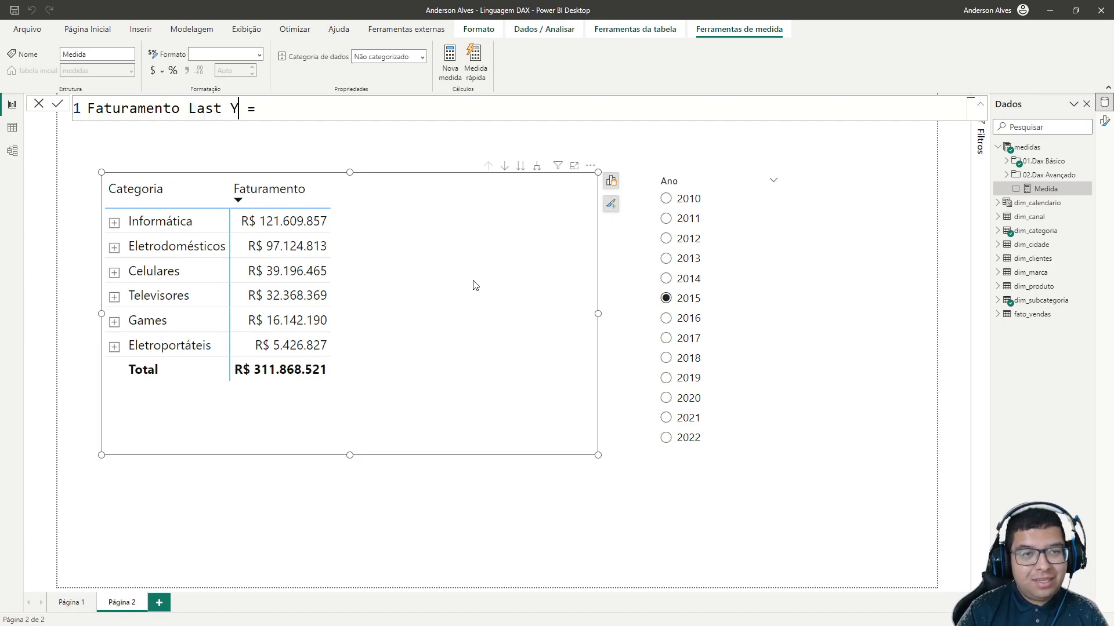
{"action": "type", "text": "ear"}
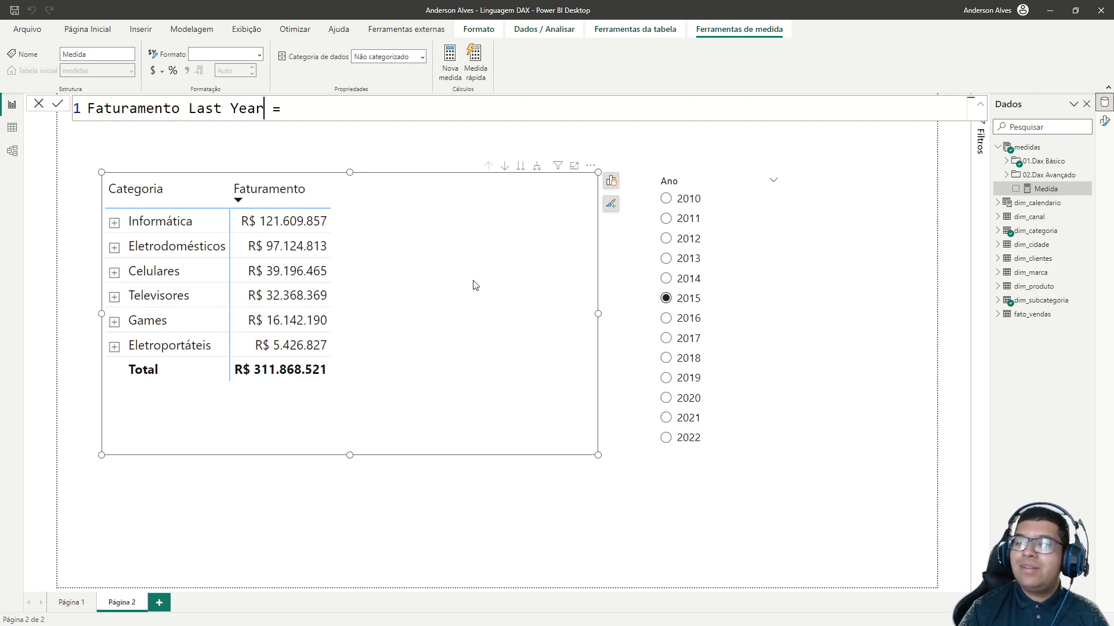
Shorten the new measure's name to Faturamento LY.
{"action": "key", "text": "ctrl+shift+Left"}
{"action": "key", "text": "ctrl+shift+Left"}
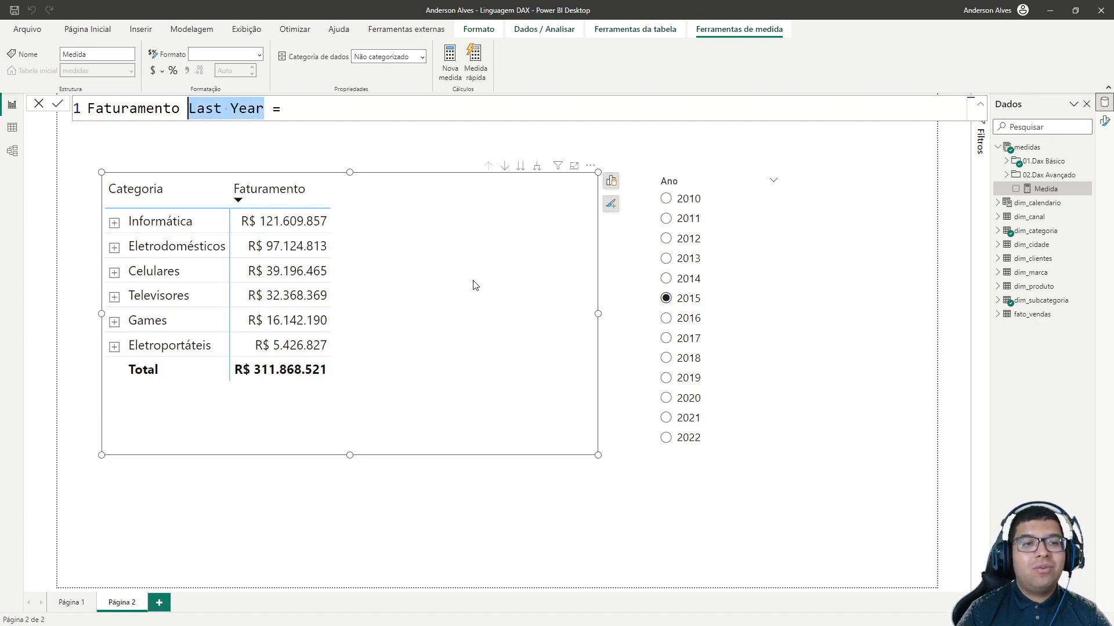
{"action": "type", "text": "LY"}
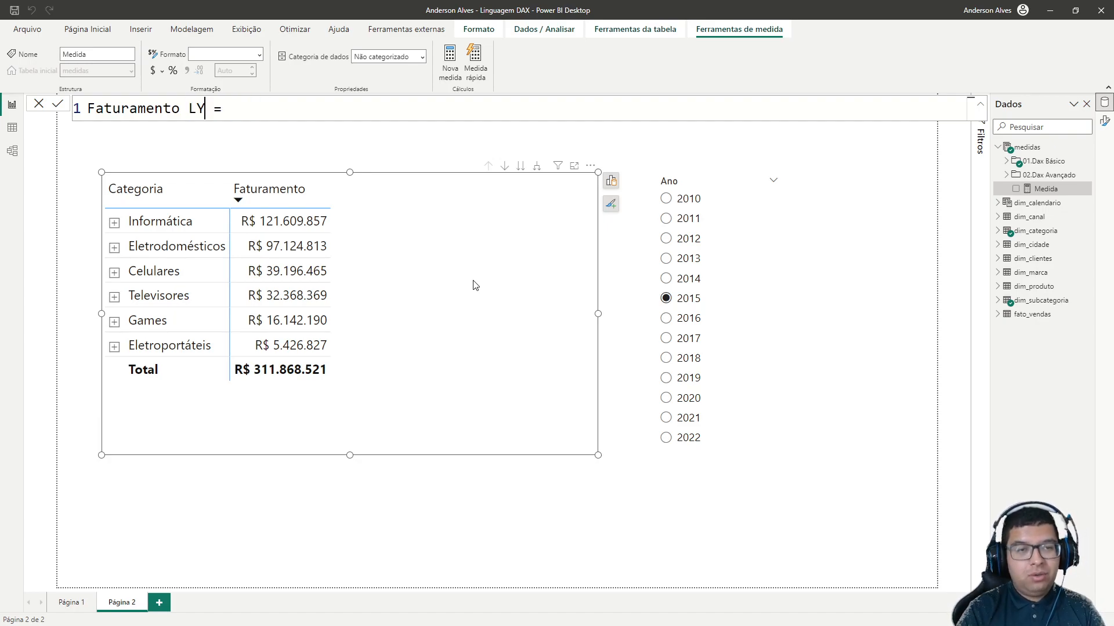
Start the measure's formula on a new line with CALCULATE, using [Faturamento] as its expression on a separate line.
{"action": "key", "text": "End"}
{"action": "key", "text": "shift+Return"}
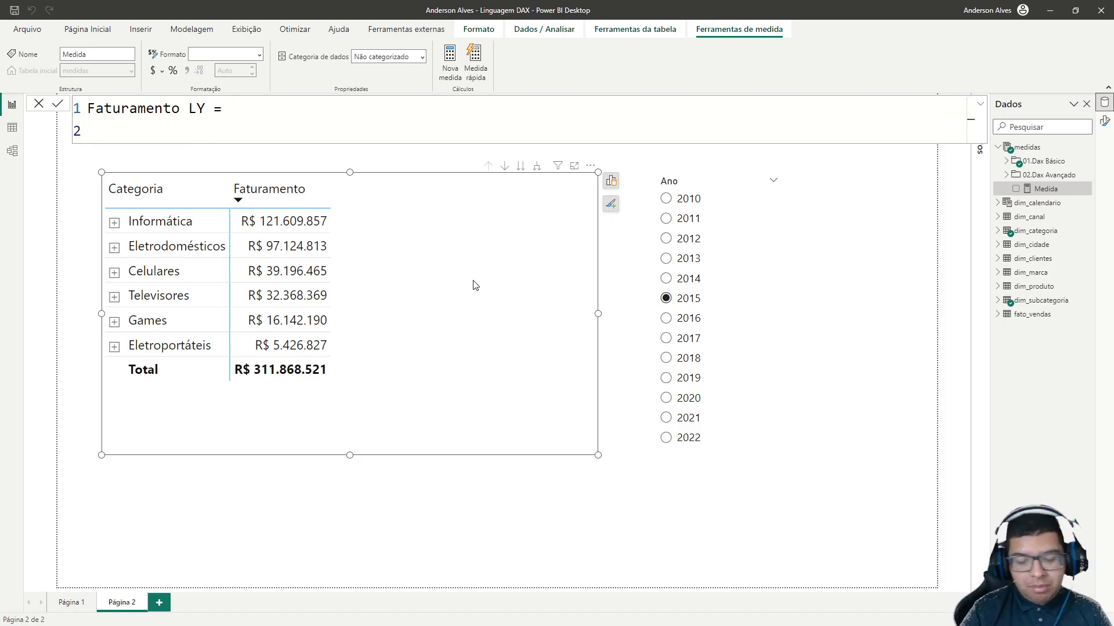
{"action": "type", "text": "cacl"}
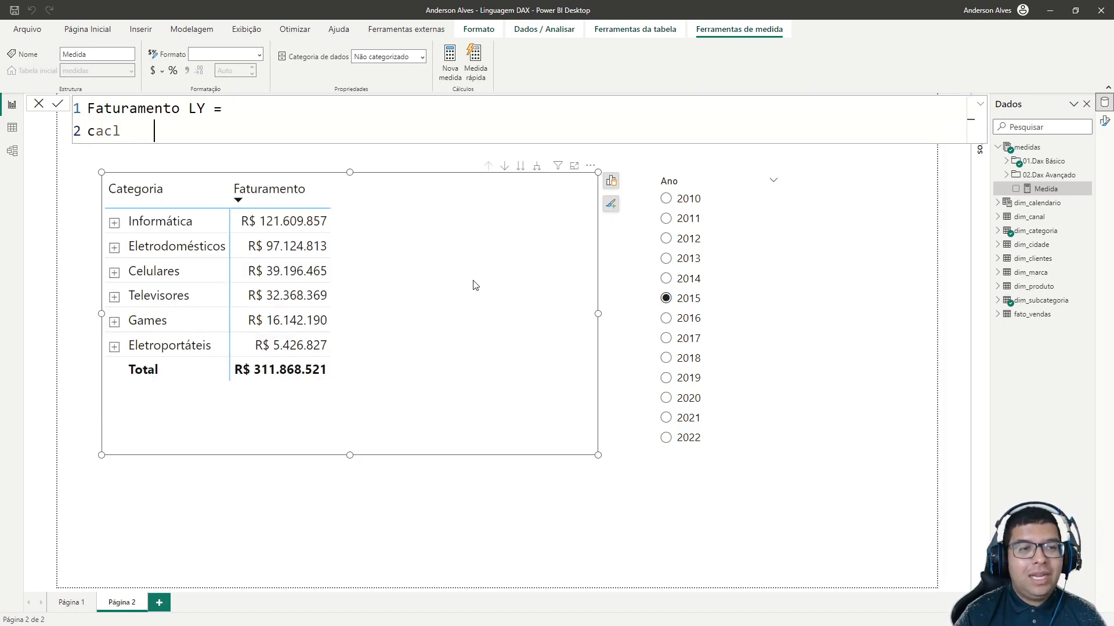
{"action": "key", "text": "BackSpace"}
{"action": "key", "text": "BackSpace"}
{"action": "type", "text": "l"}
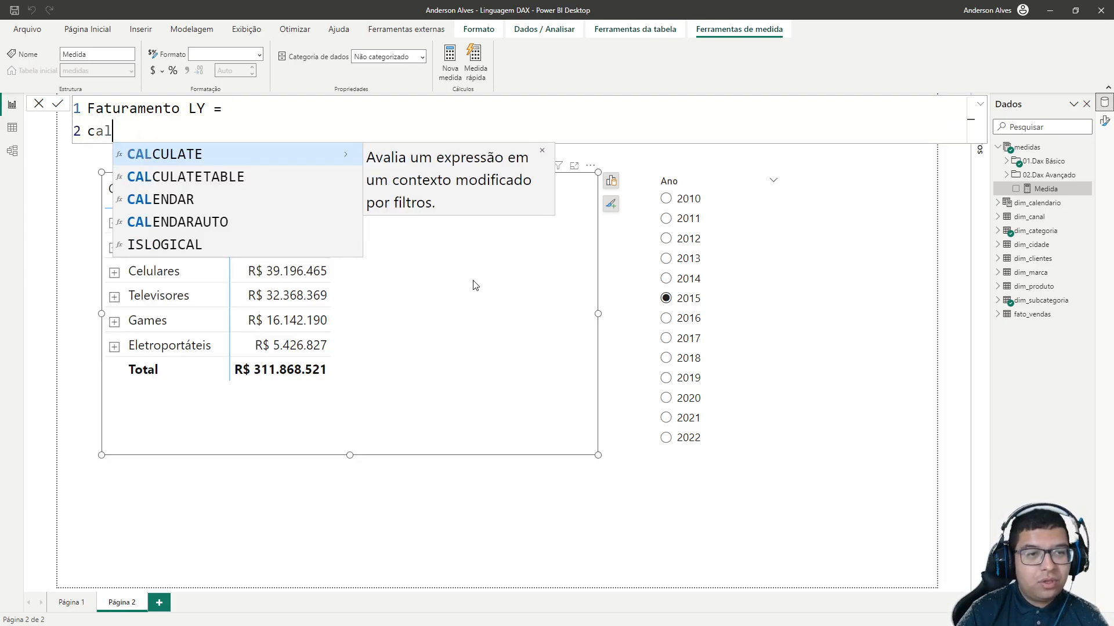
{"action": "key", "text": "Tab"}
{"action": "key", "text": "shift+Return"}
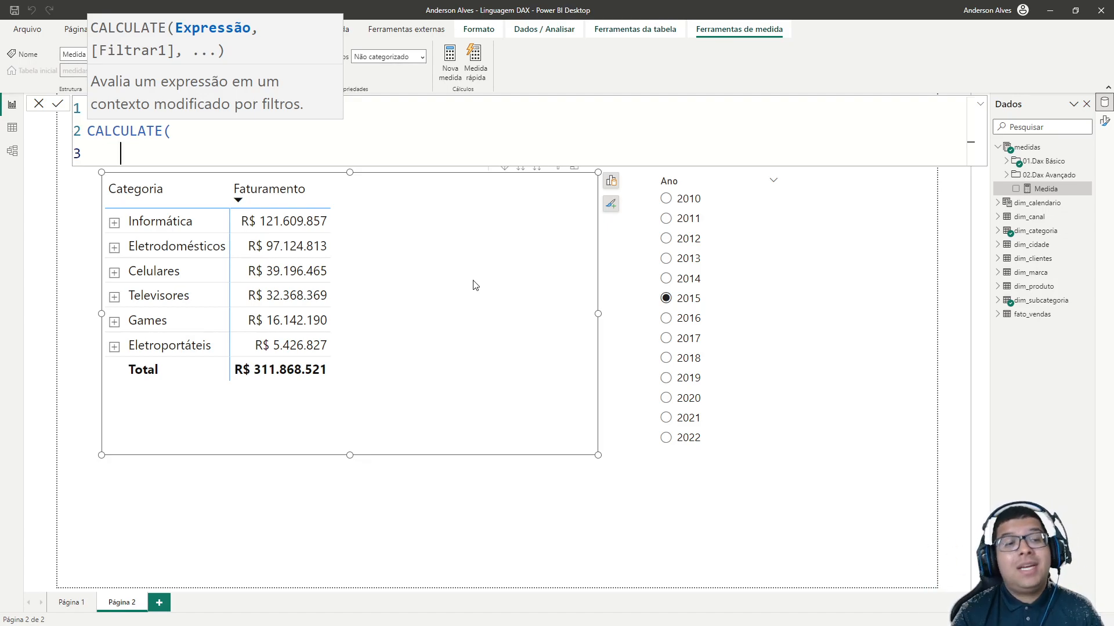
{"action": "type", "text": "[Fat"}
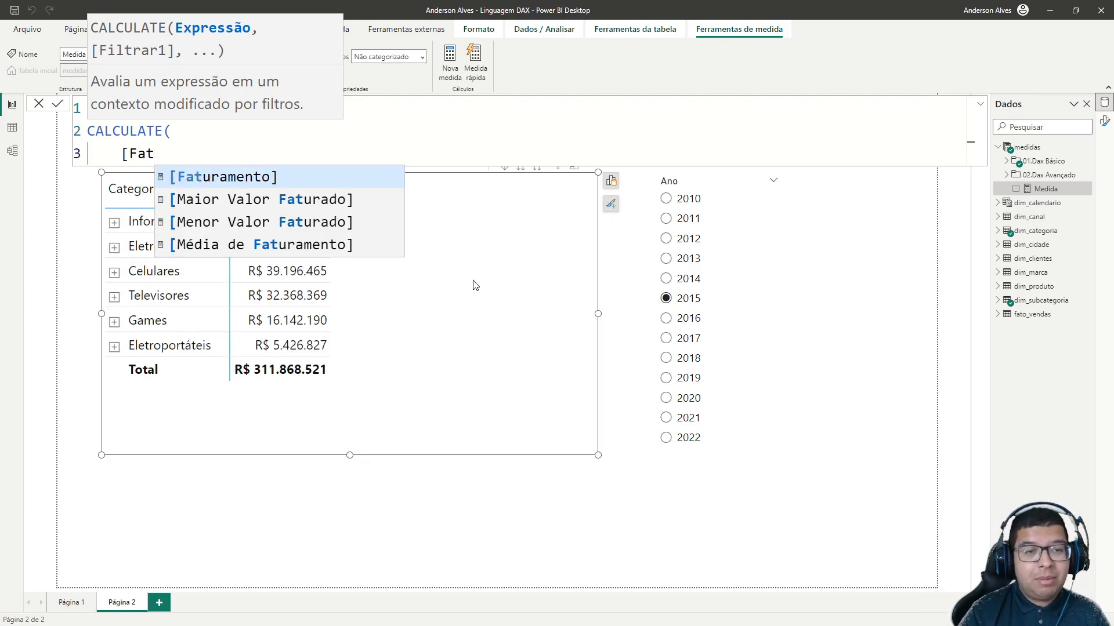
{"action": "key", "text": "Tab"}
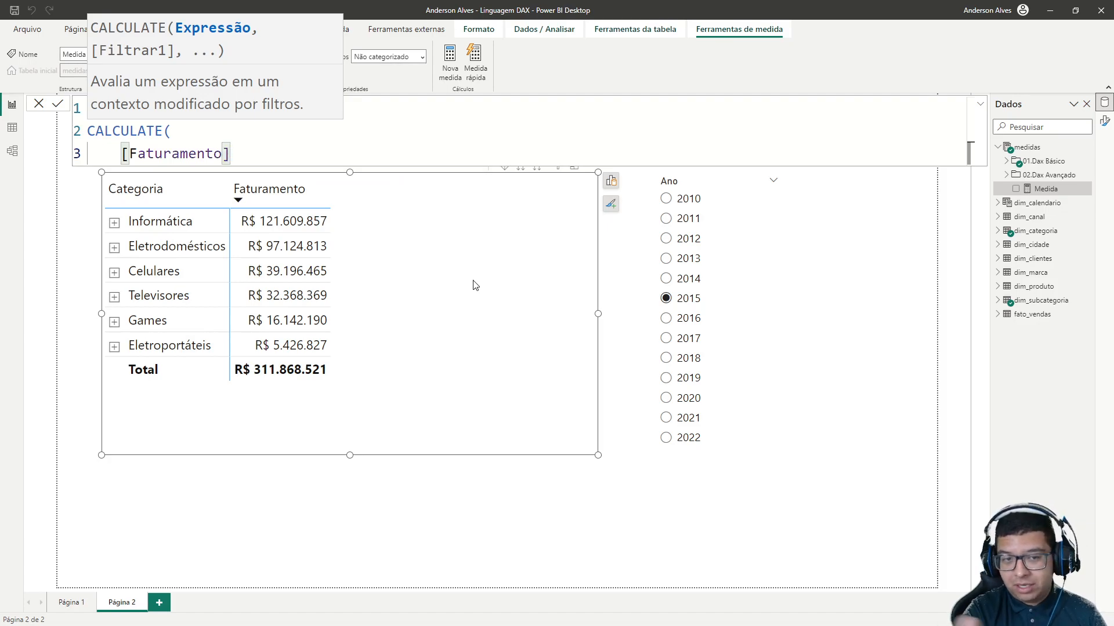
{"action": "type", "text": ","}
{"action": "key", "text": "shift+Return"}
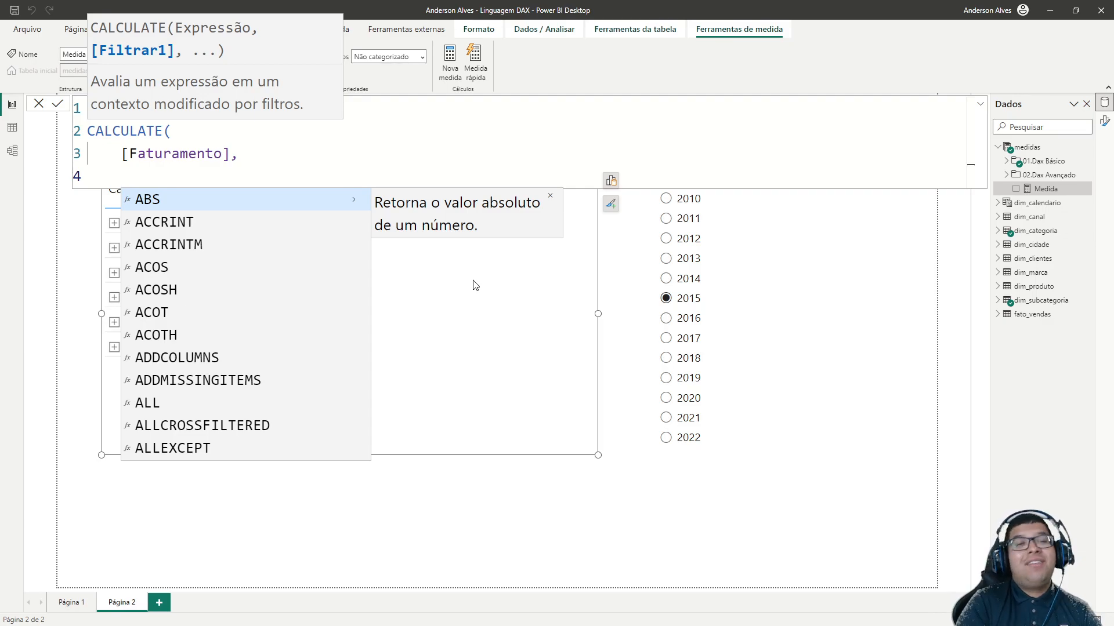
Add SAMEPERIODLASTYEAR(dim_calendario[Data]) as the CALCULATE filter, close the function on its own line and commit the measure.
{"action": "type", "text": "same"}
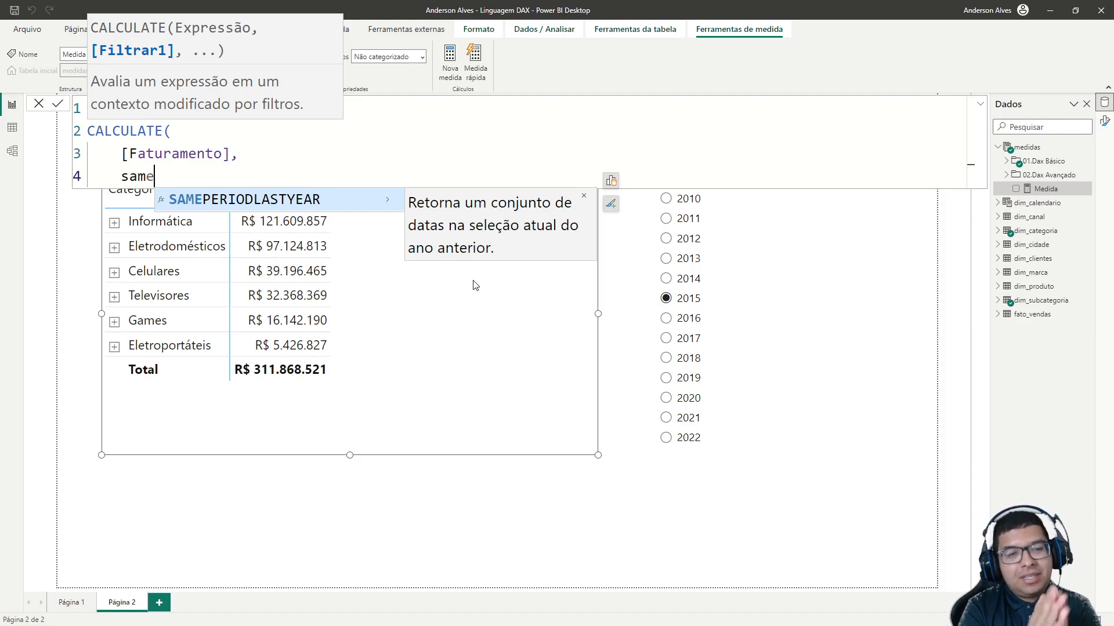
{"action": "key", "text": "Tab"}
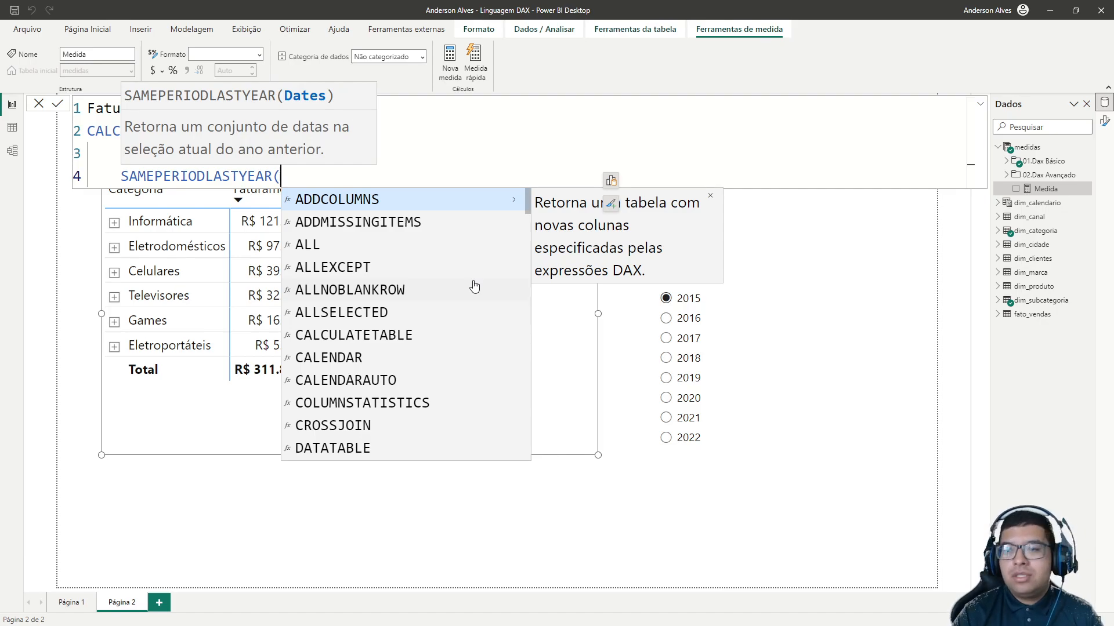
{"action": "type", "text": "data"}
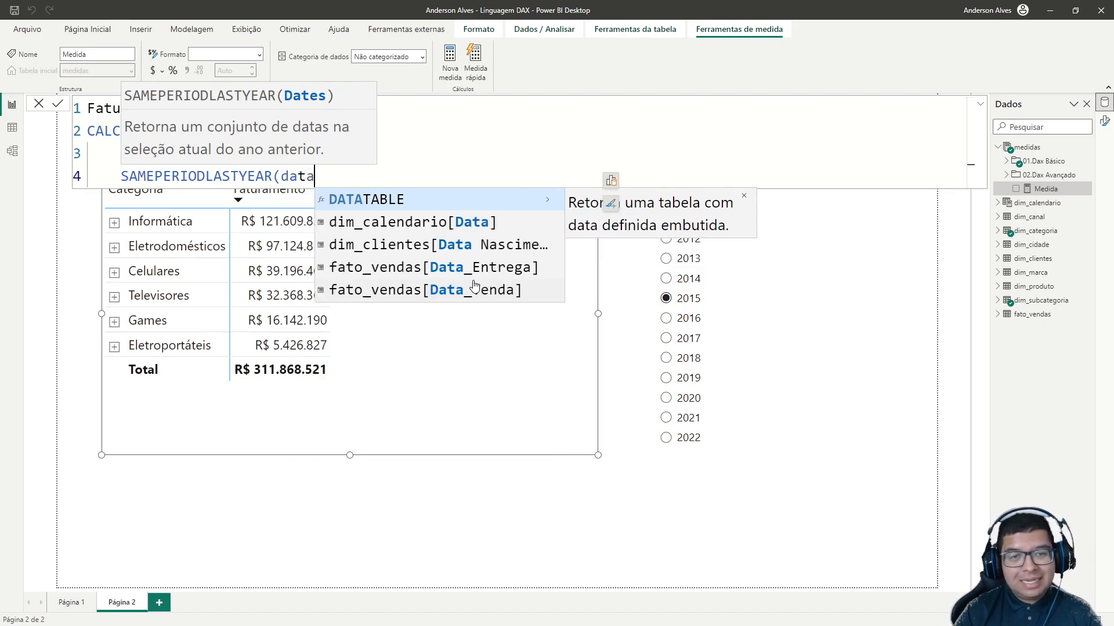
{"action": "key", "text": "Down"}
{"action": "key", "text": "Tab"}
{"action": "type", "text": ")"}
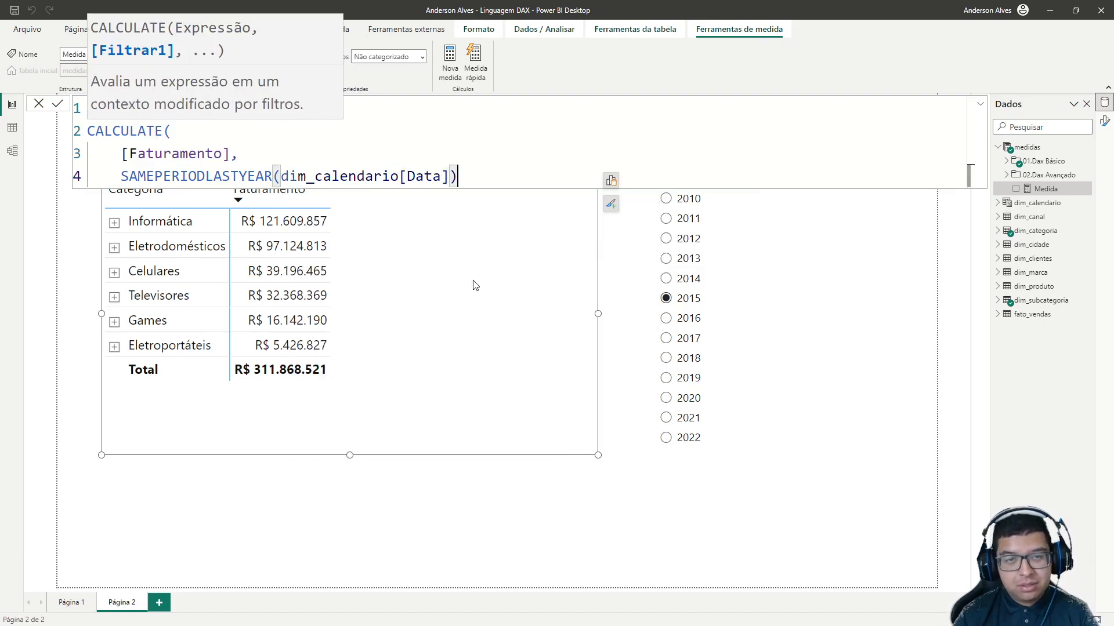
{"action": "key", "text": "Return"}
{"action": "key", "text": "BackSpace"}
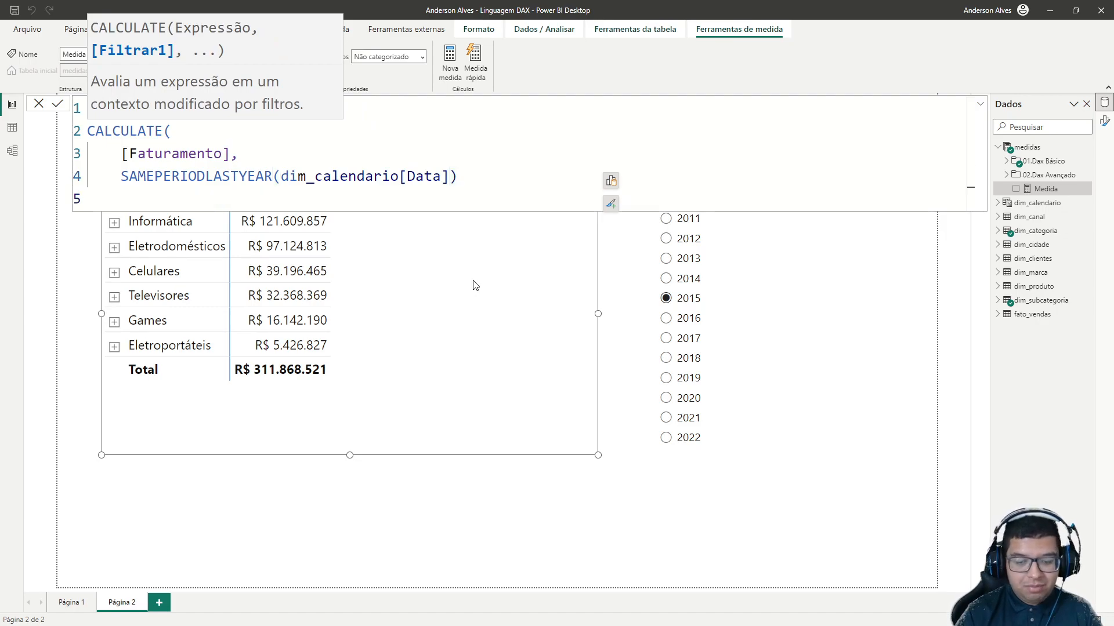
{"action": "type", "text": ")"}
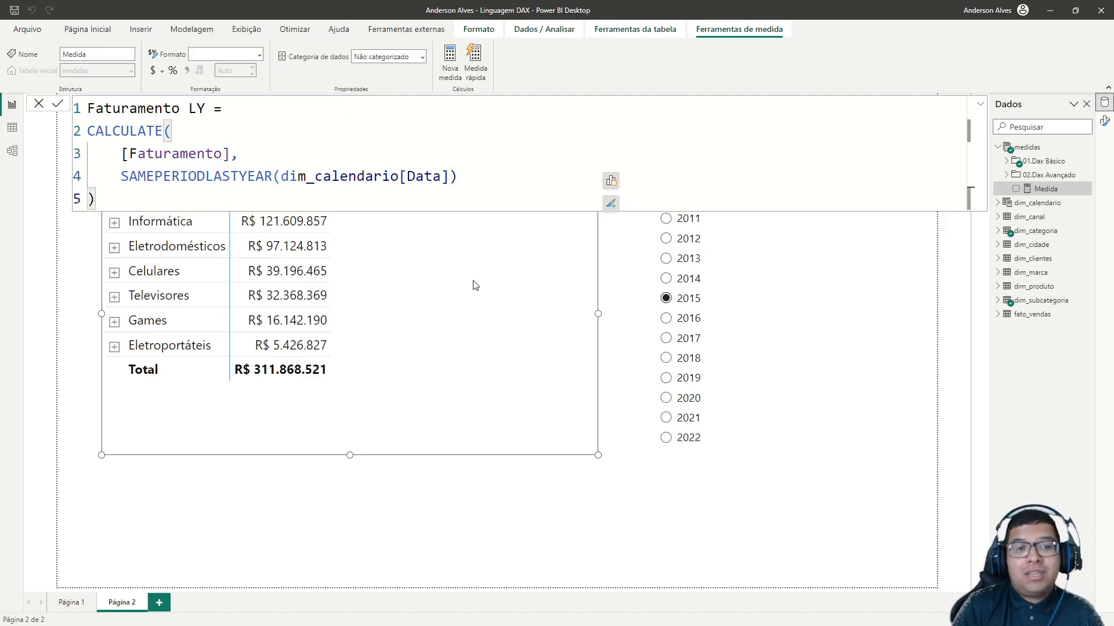
{"action": "key", "text": "Return"}
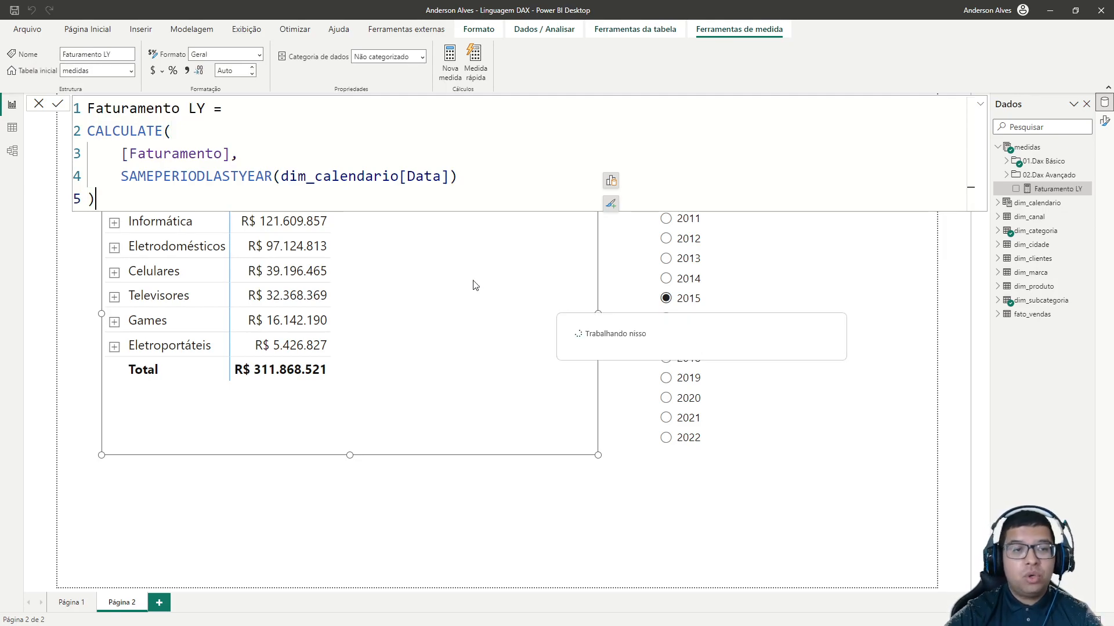
{"action": "left_click_drag", "start_coordinate": [230, 153], "coordinate": [121, 154]}
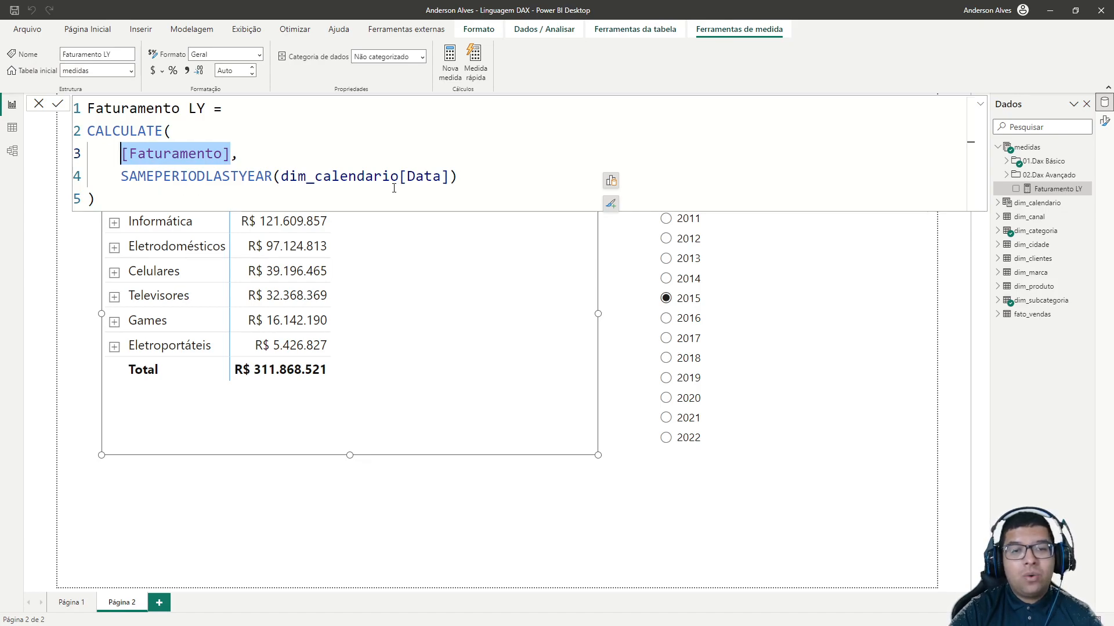
{"action": "left_click_drag", "start_coordinate": [465, 176], "coordinate": [119, 172]}
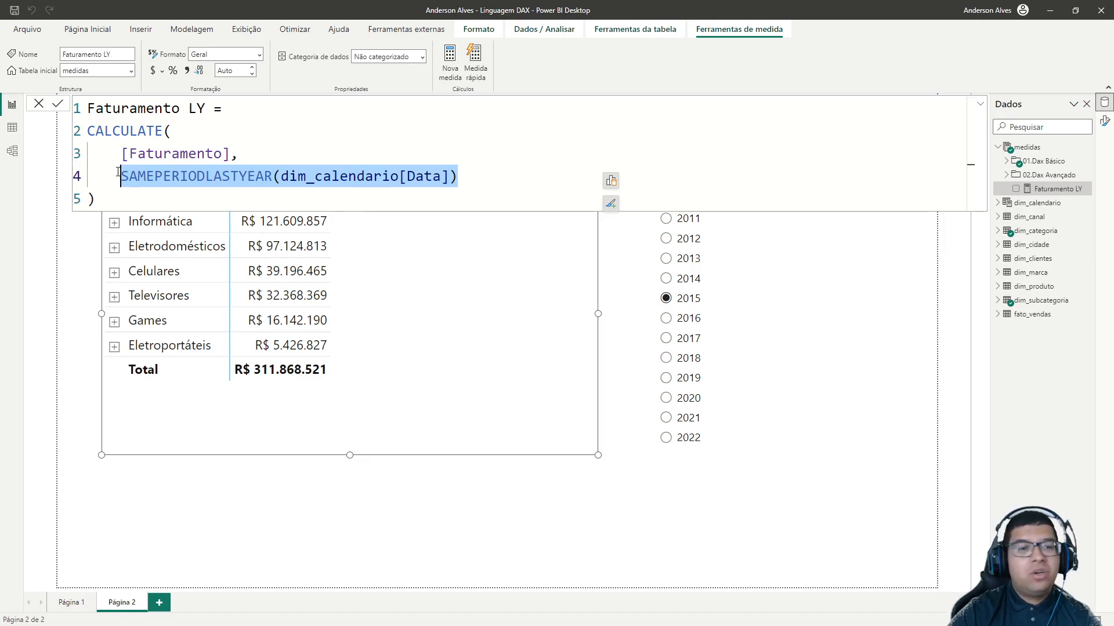
Add the Faturamento LY measure to the category matrix as a second value column.
{"action": "left_click", "coordinate": [141, 130]}
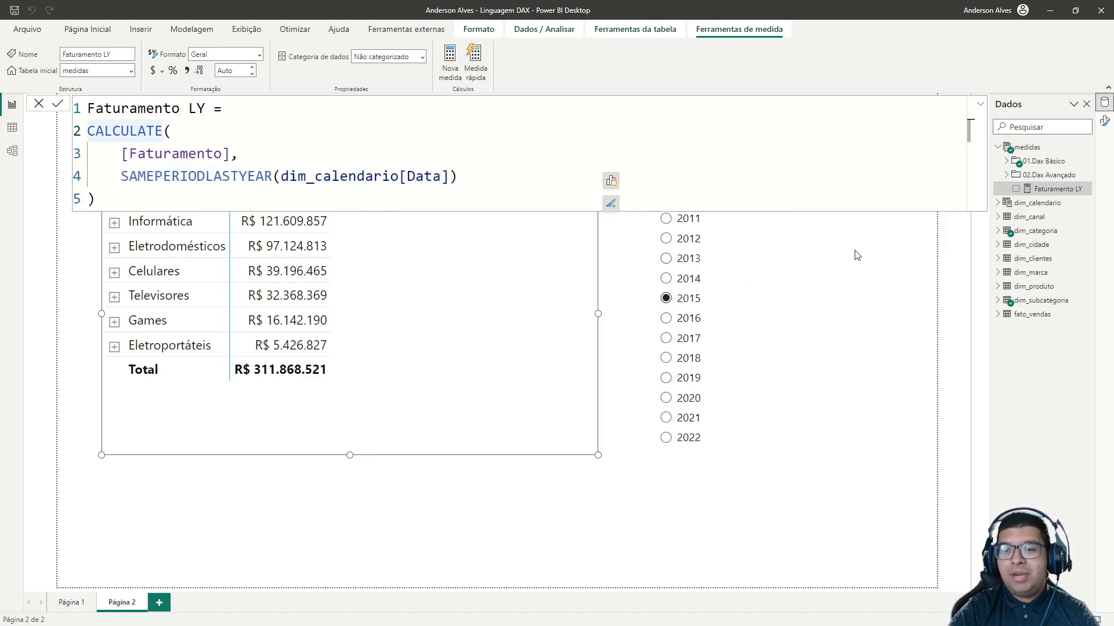
{"action": "left_click", "coordinate": [1015, 188]}
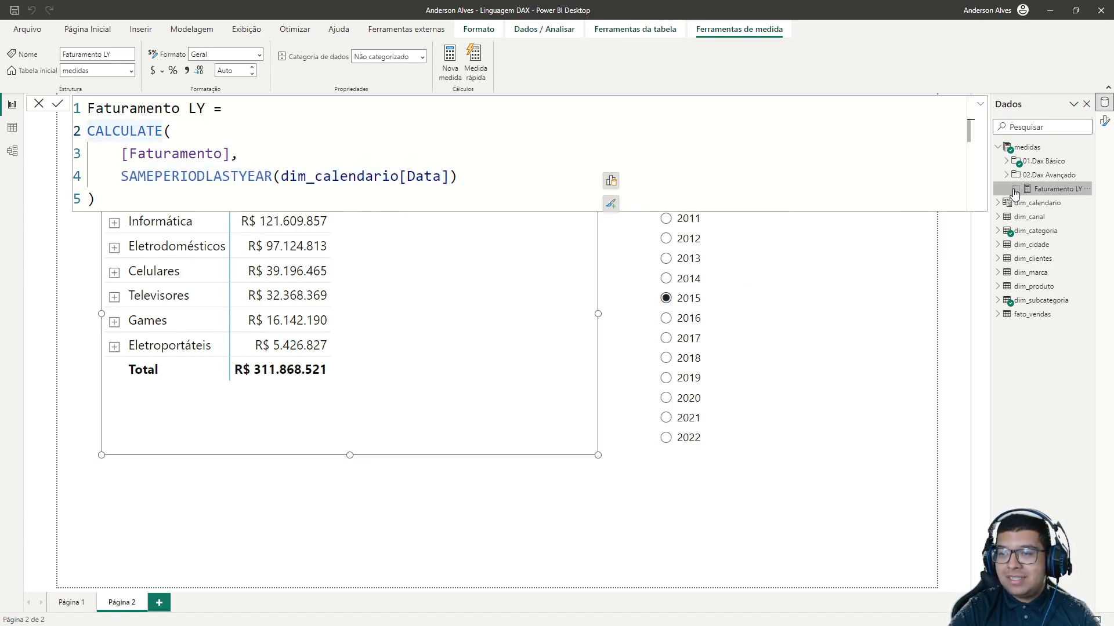
{"action": "left_click", "coordinate": [835, 342]}
{"action": "left_click", "coordinate": [465, 248]}
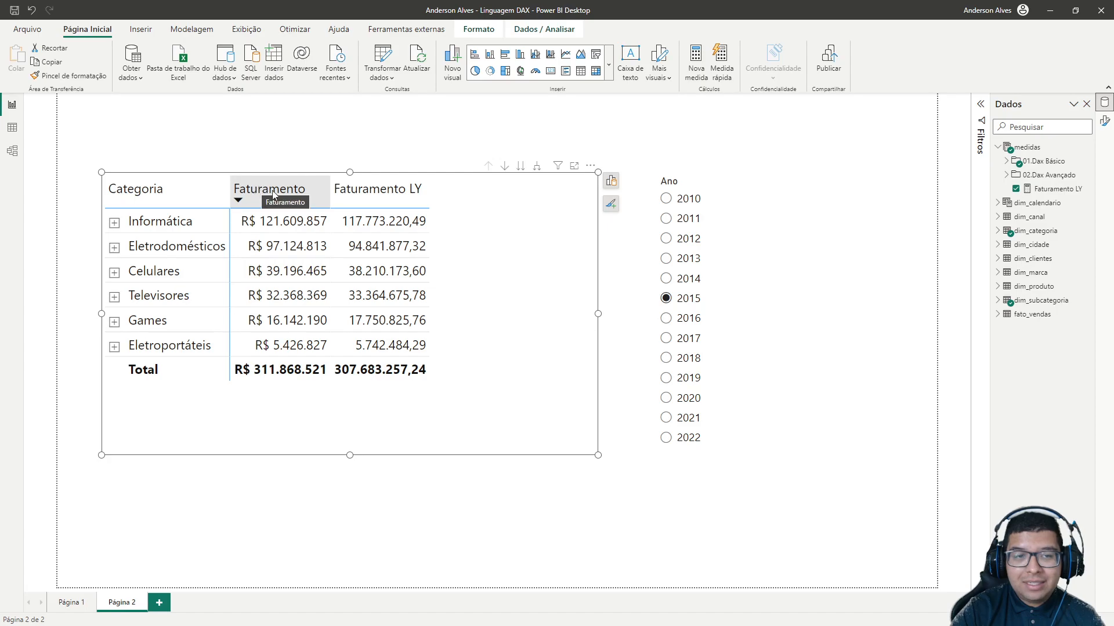
Rename the matrix's value fields for this visual: Faturamento as Ano Atual and Faturamento LY as Ano Anterior.
{"action": "left_click", "coordinate": [611, 180]}
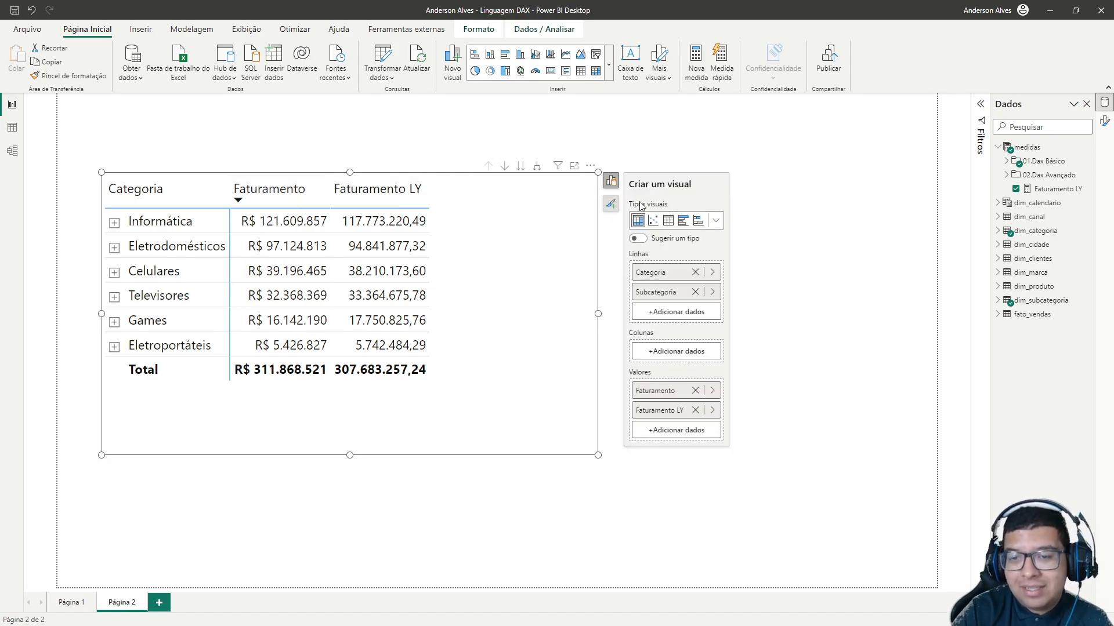
{"action": "double_click", "coordinate": [660, 390]}
{"action": "type", "text": "Ano Atual"}
{"action": "key", "text": "Return"}
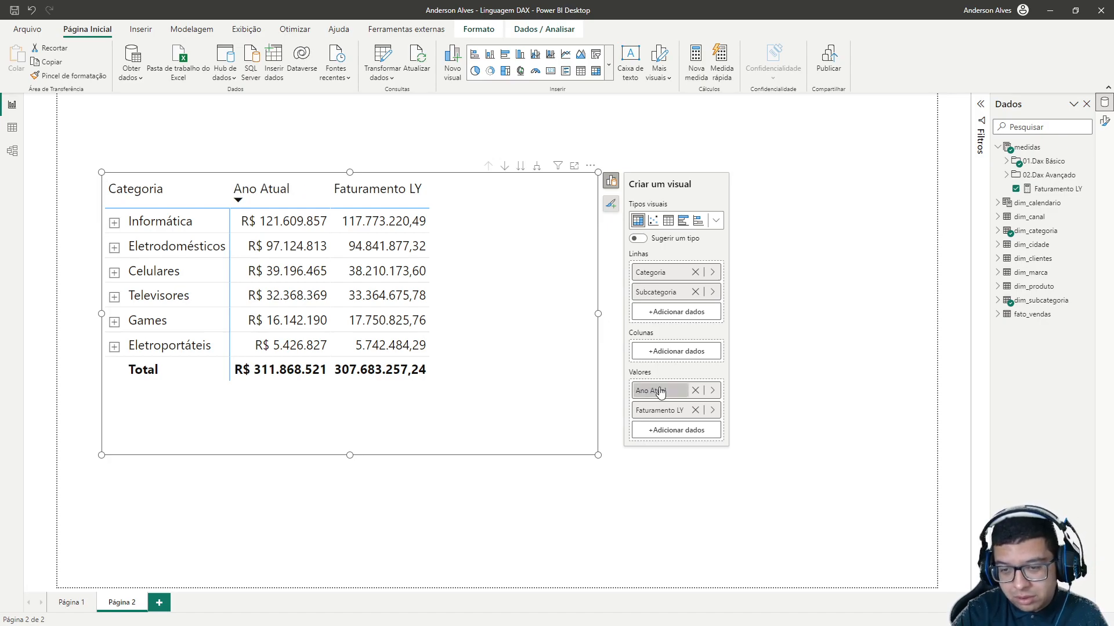
{"action": "double_click", "coordinate": [667, 410]}
{"action": "type", "text": "Ano Anterior"}
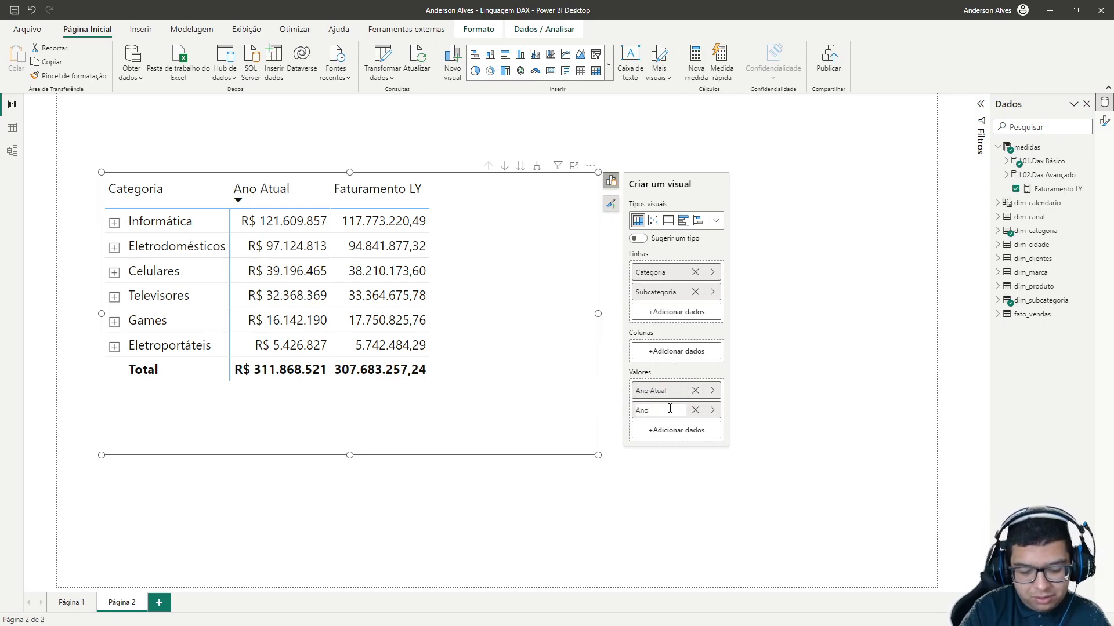
{"action": "key", "text": "Return"}
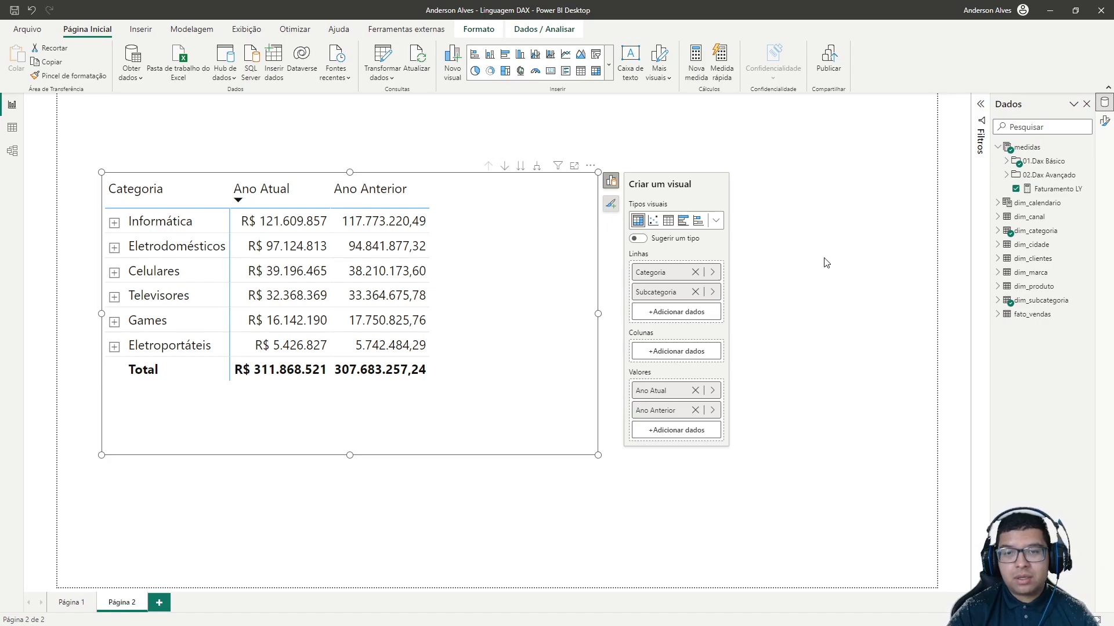
{"action": "left_click", "coordinate": [823, 260]}
{"action": "left_click", "coordinate": [529, 259]}
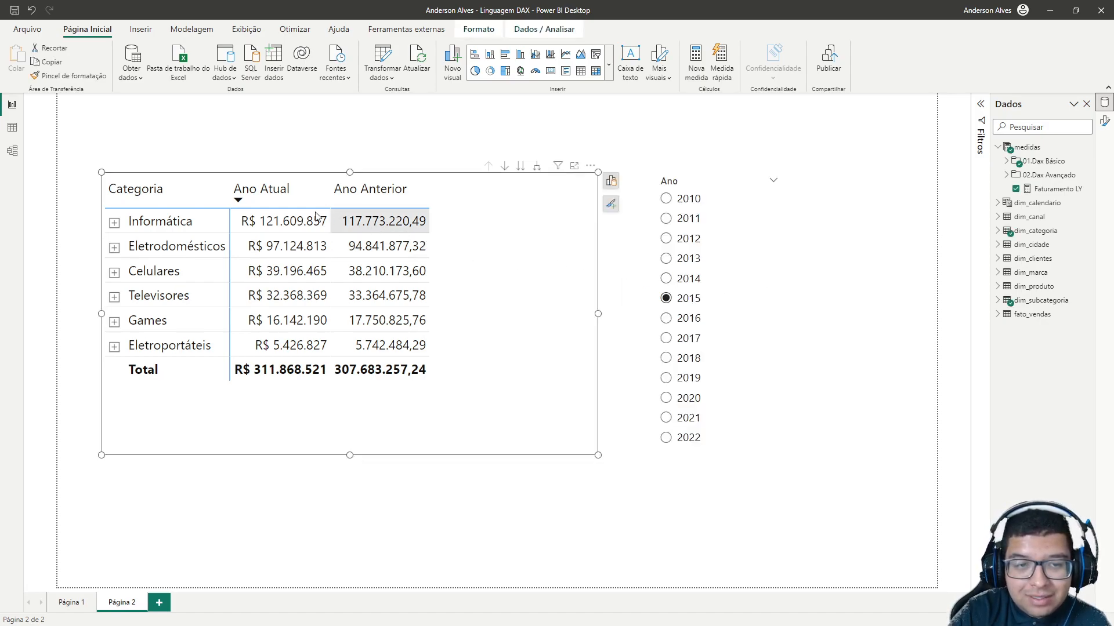
Switch the year filter between 2014 and 2015, ending on 2014, to compare the Ano Atual and Ano Anterior values.
{"action": "left_click", "coordinate": [667, 279]}
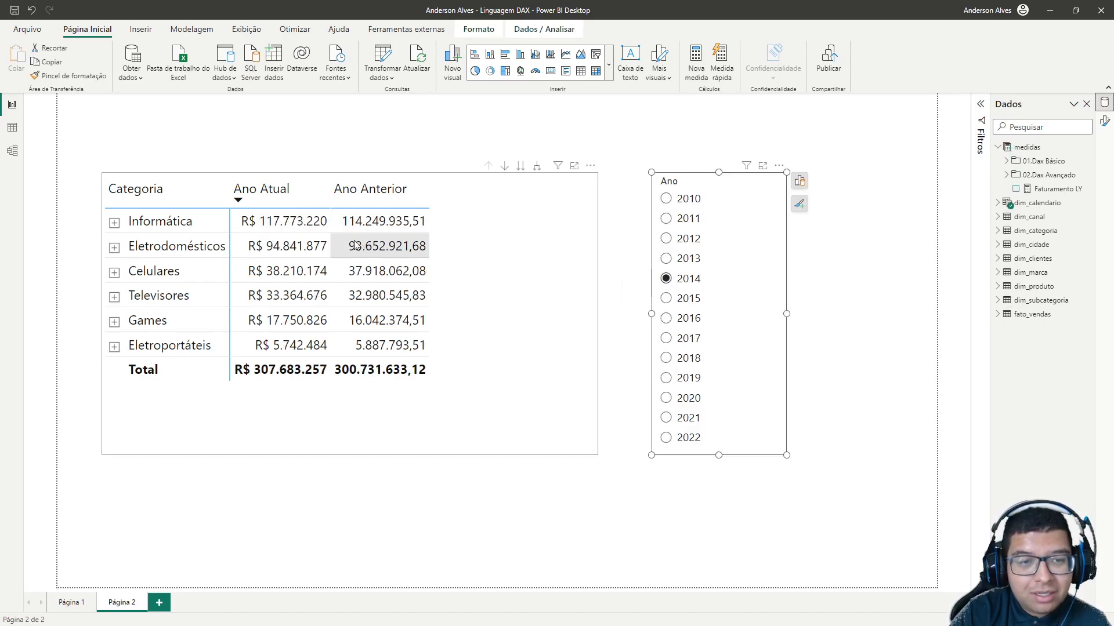
{"action": "left_click", "coordinate": [667, 300]}
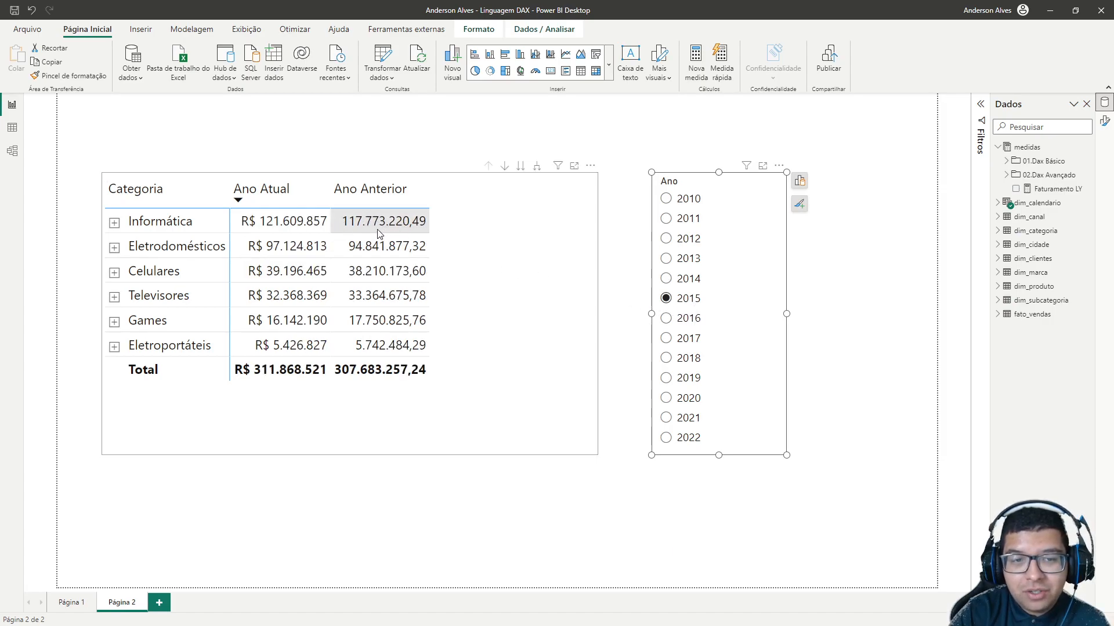
{"action": "left_click", "coordinate": [667, 280]}
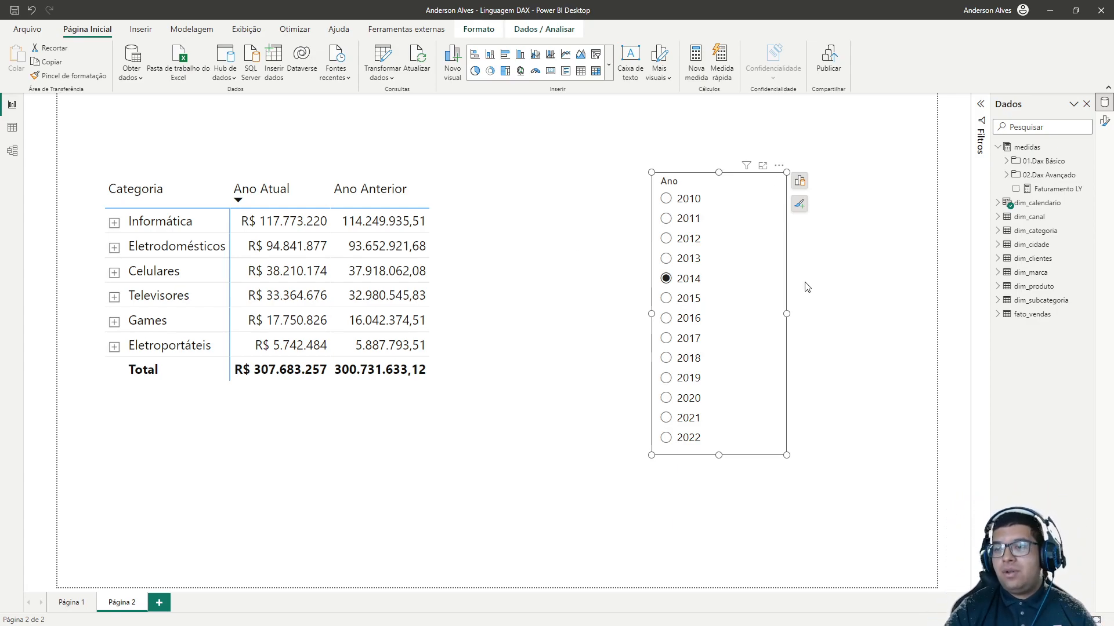
Create a new measure in the medidas table and name it Faturamento YOY.
{"action": "right_click", "coordinate": [1038, 149]}
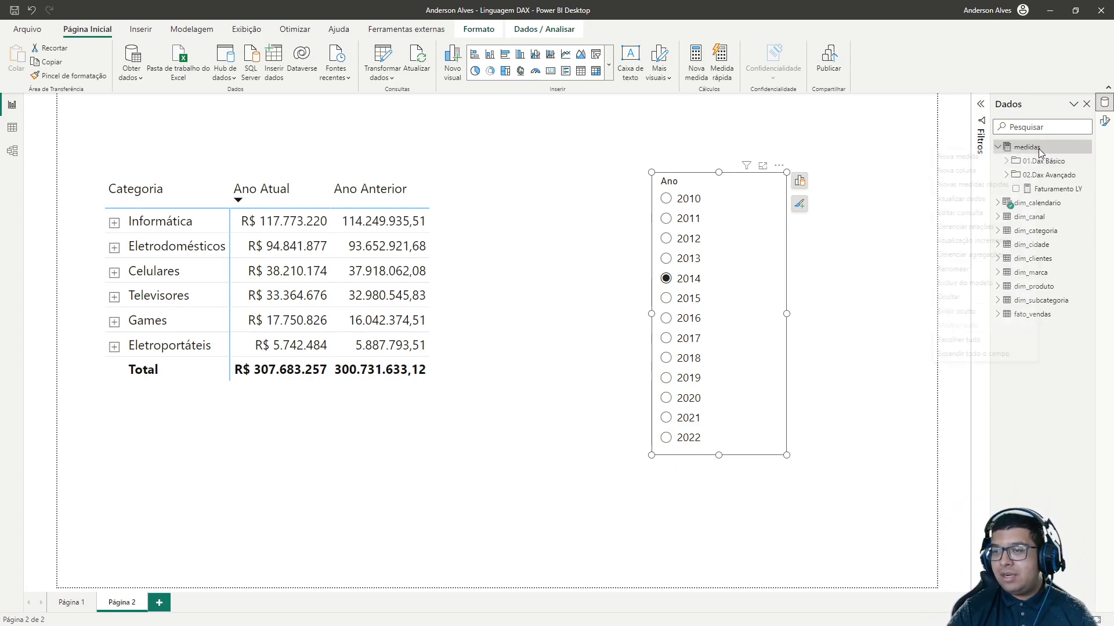
{"action": "left_click", "coordinate": [982, 157]}
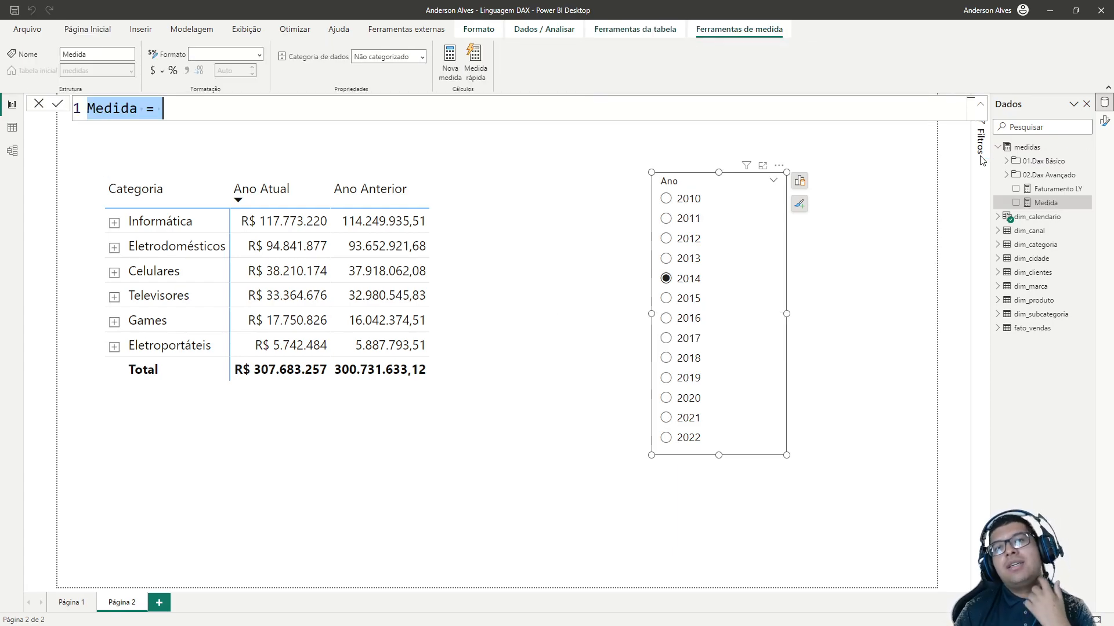
{"action": "key", "text": "Left"}
{"action": "key", "text": "ctrl+shift+Right"}
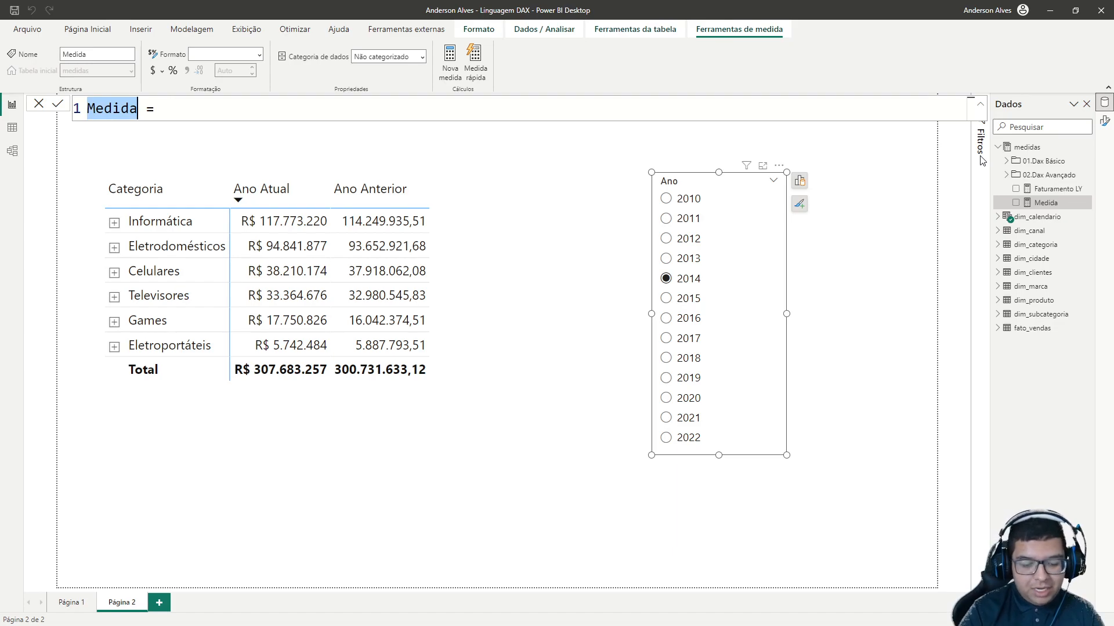
{"action": "type", "text": "Faturamento YOY"}
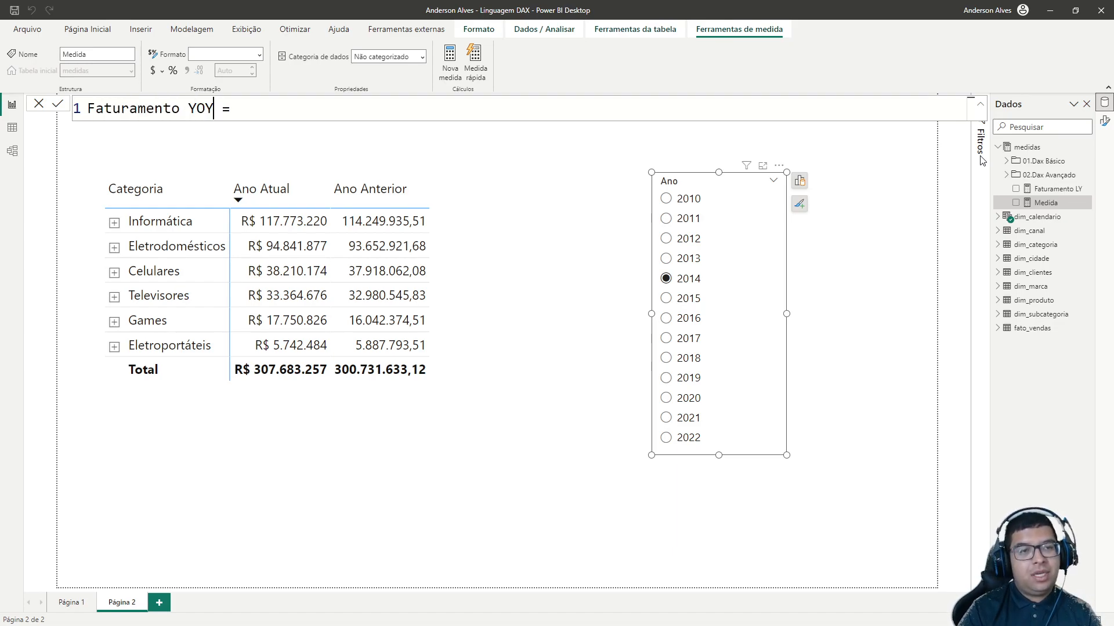
Enter [Faturamento] / [Faturamento LY] - 1 as the Faturamento YOY formula on a new line and commit the measure.
{"action": "key", "text": "End"}
{"action": "key", "text": "shift+Return"}
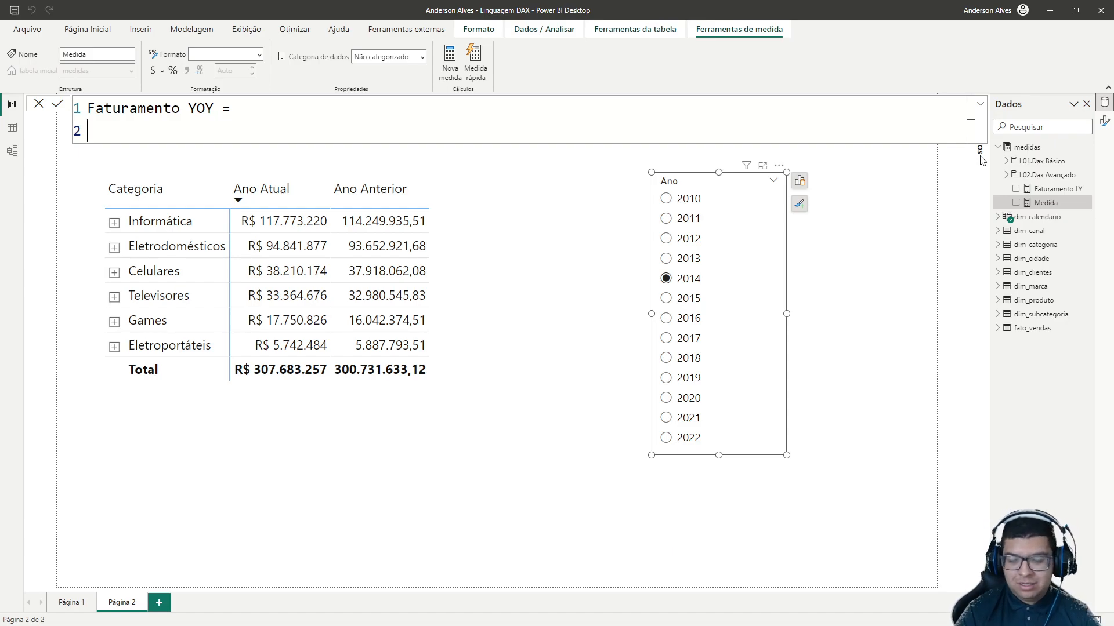
{"action": "type", "text": "["}
{"action": "key", "text": "Down"}
{"action": "key", "text": "Down"}
{"action": "key", "text": "Tab"}
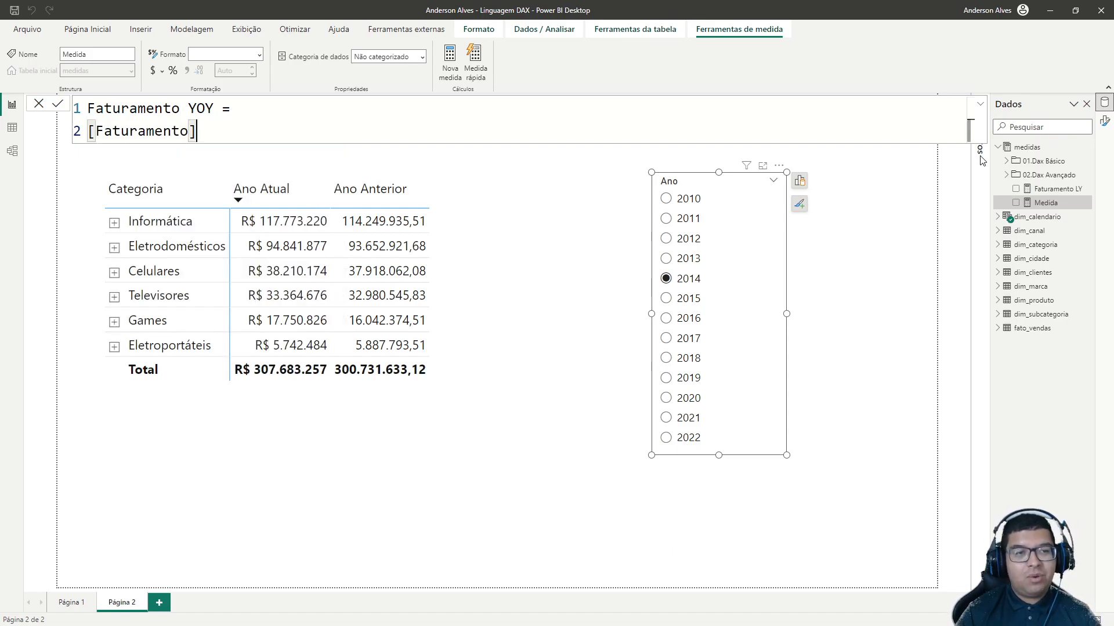
{"action": "type", "text": "/ [Fa"}
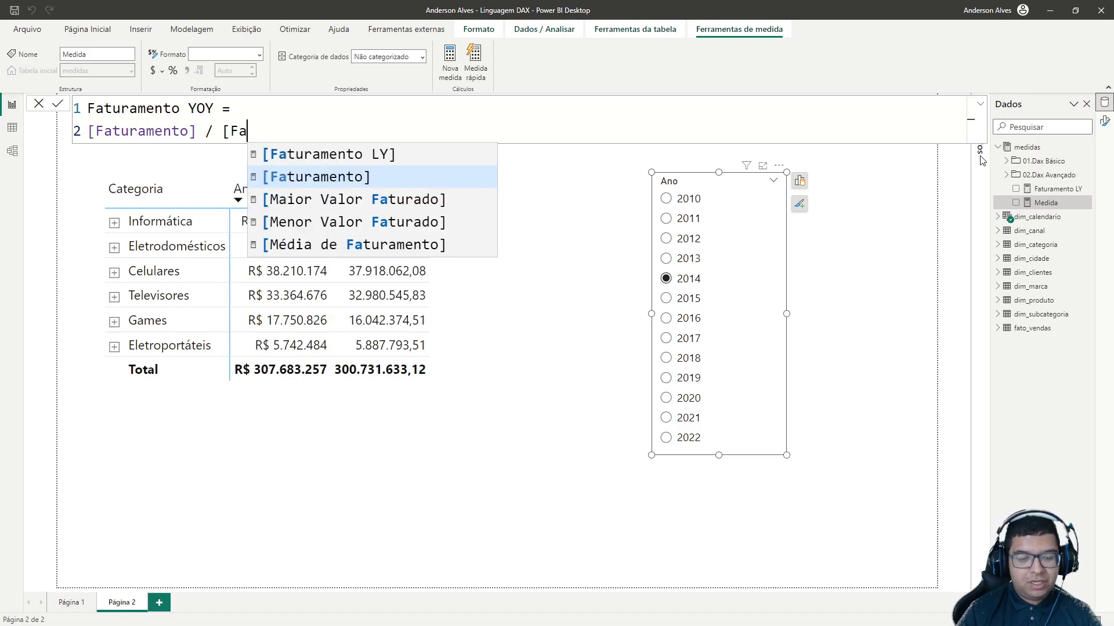
{"action": "key", "text": "Up"}
{"action": "key", "text": "Tab"}
{"action": "type", "text": "- 1"}
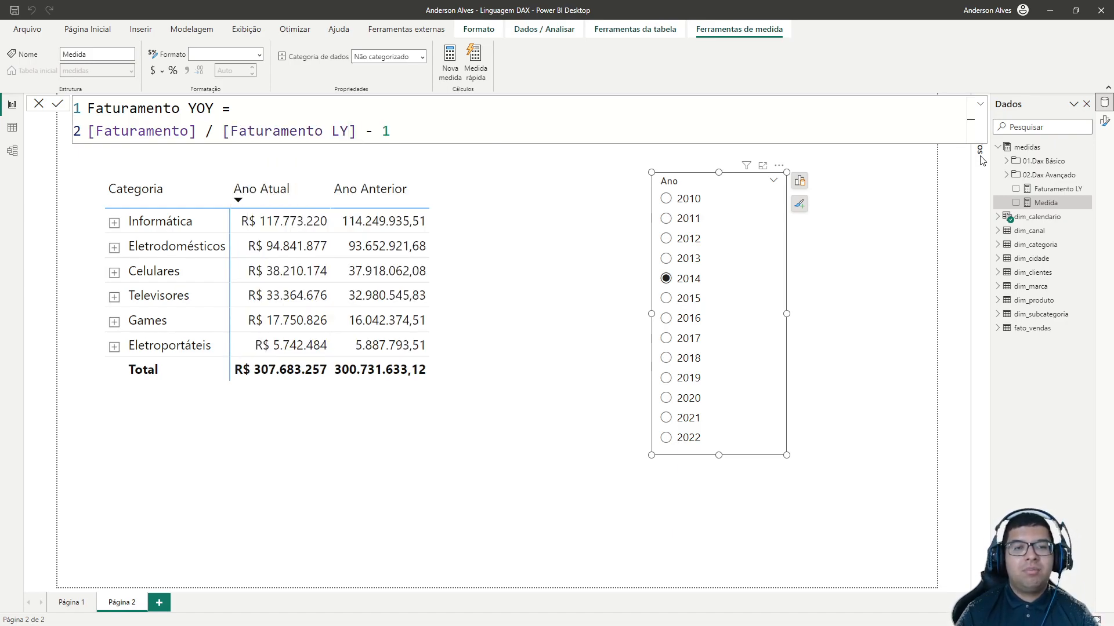
{"action": "left_click_drag", "start_coordinate": [364, 131], "coordinate": [80, 139]}
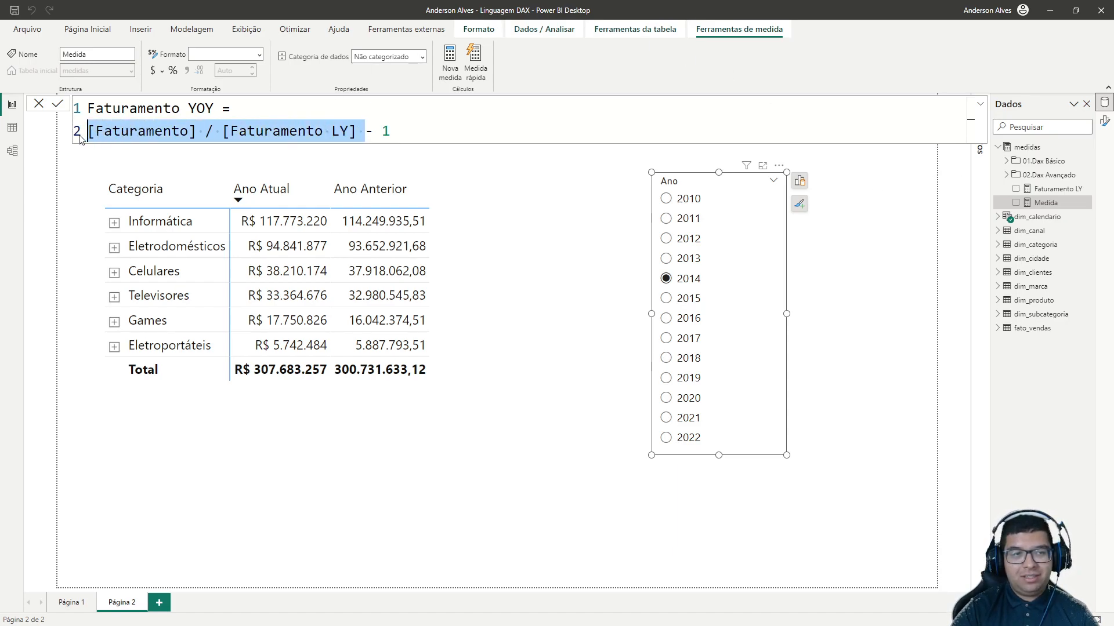
{"action": "left_click", "coordinate": [373, 134]}
{"action": "left_click", "coordinate": [456, 141]}
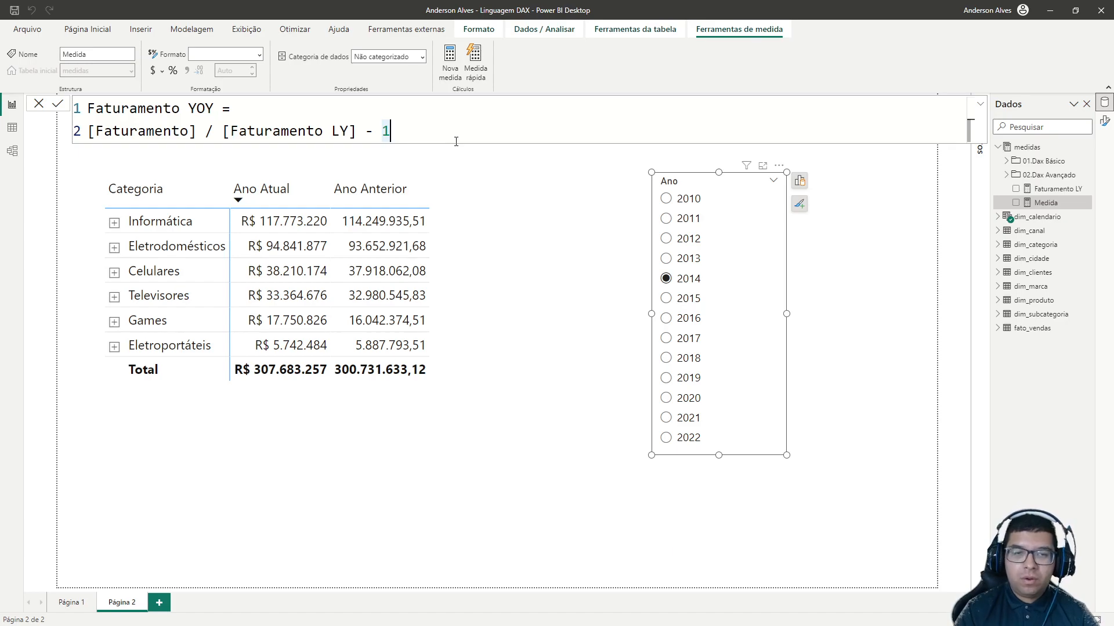
{"action": "key", "text": "Return"}
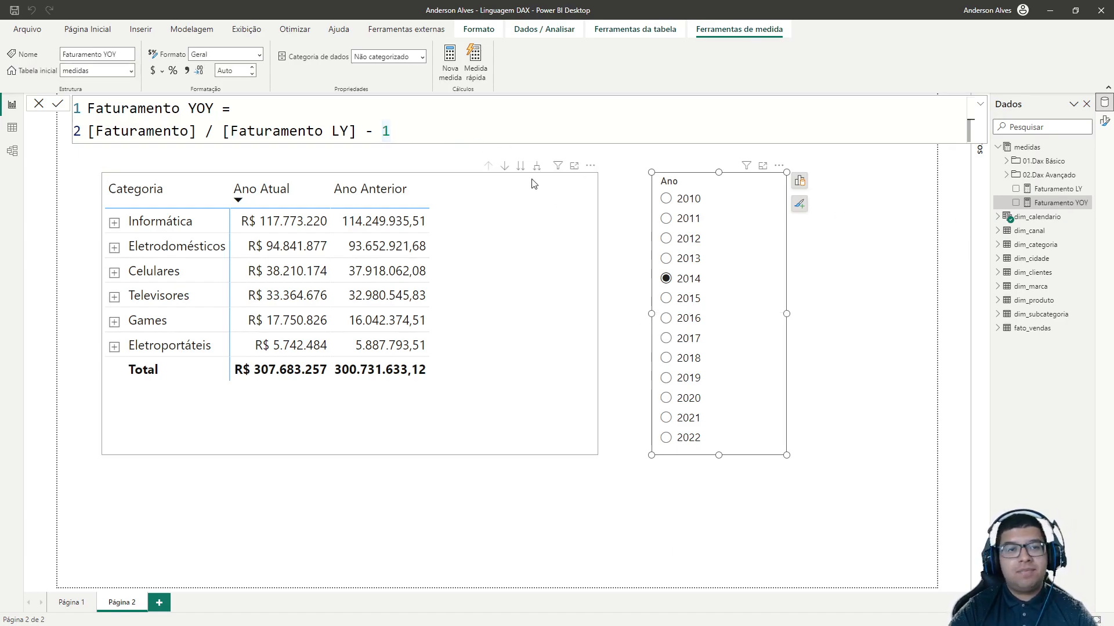
Format the Faturamento YOY measure as a percentage and add it to the category matrix.
{"action": "left_click", "coordinate": [173, 70]}
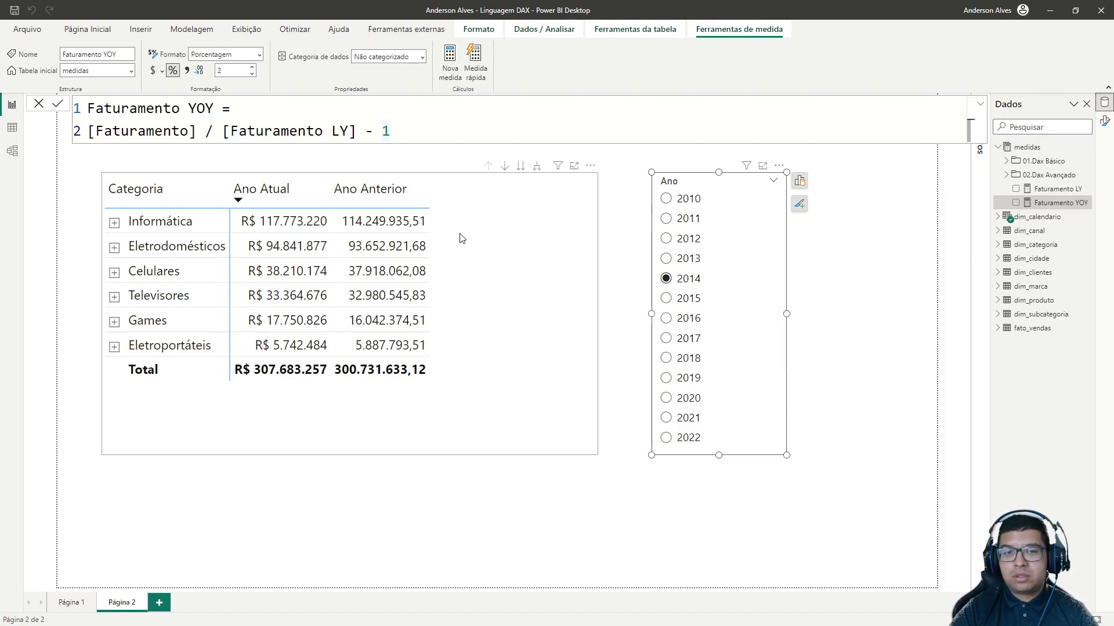
{"action": "left_click", "coordinate": [492, 240]}
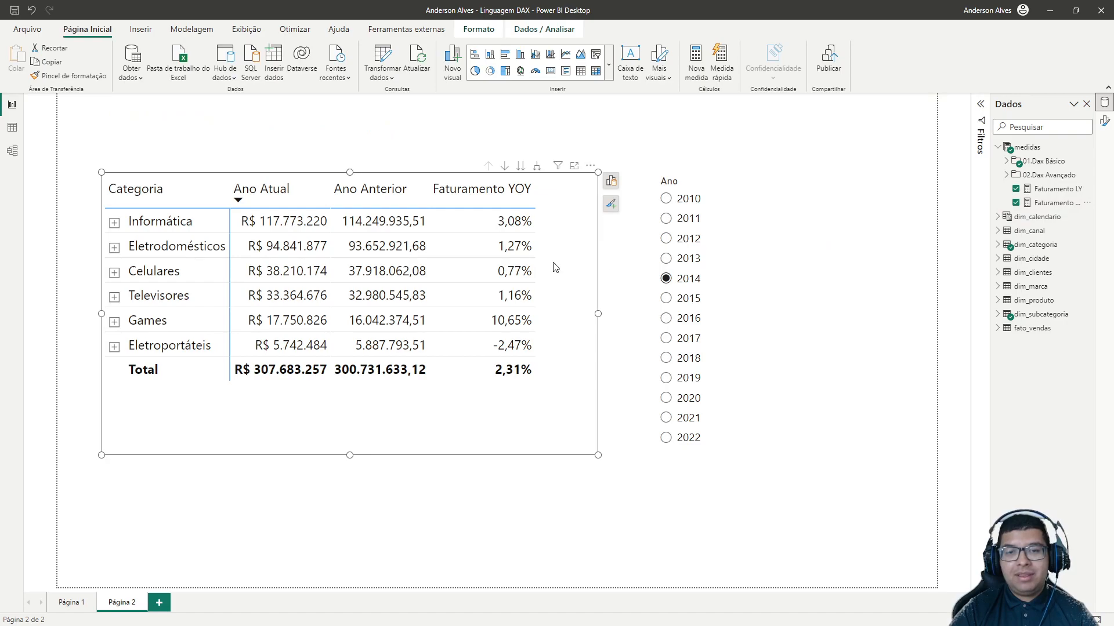
Filter the matrix by 2010 to examine Faturamento YOY without previous-year revenue, and return the filter to 2014.
{"action": "left_click", "coordinate": [666, 199]}
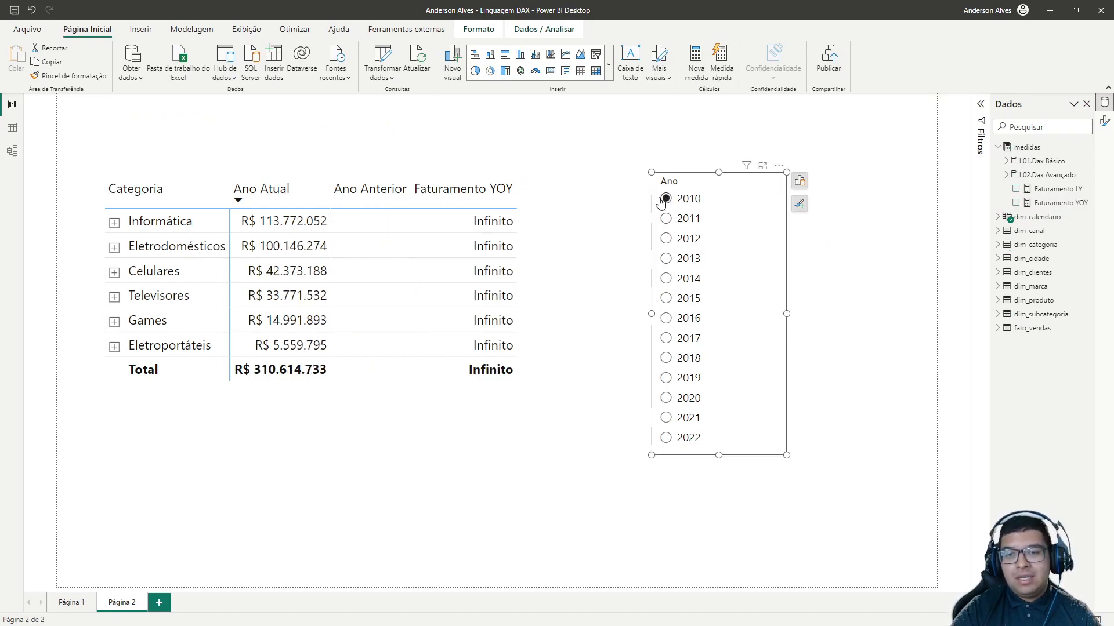
{"action": "left_click_drag", "start_coordinate": [382, 219], "coordinate": [411, 132]}
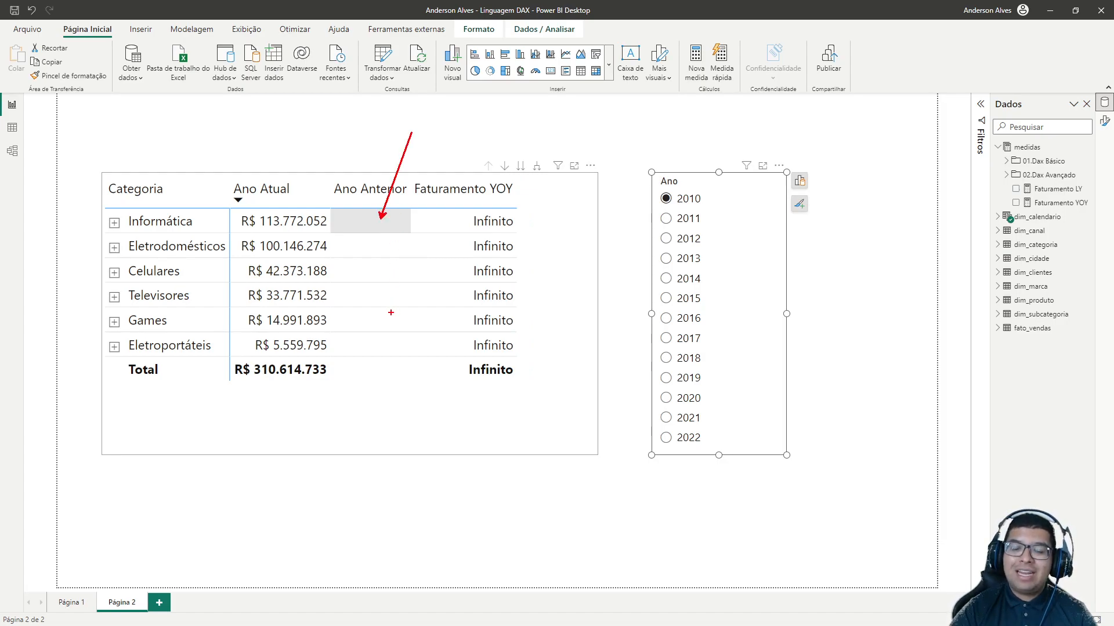
{"action": "mouse_move", "coordinate": [524, 220]}
{"action": "left_mouse_down"}
{"action": "mouse_move", "coordinate": [562, 219]}
{"action": "mouse_move", "coordinate": [546, 248]}
{"action": "mouse_move", "coordinate": [543, 350]}
{"action": "left_mouse_up"}
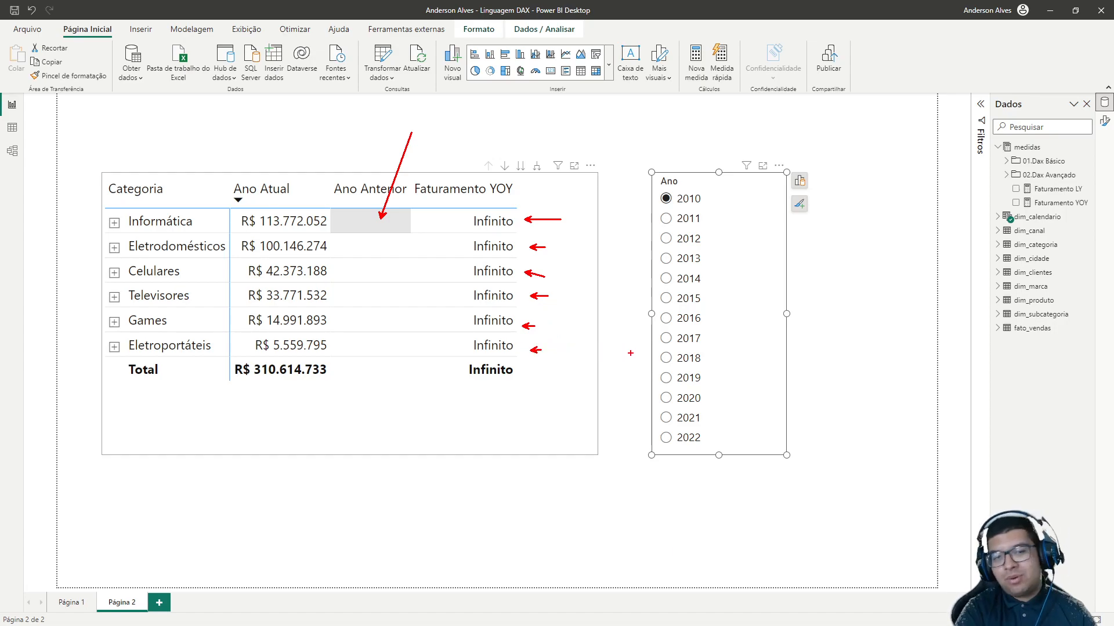
{"action": "left_click_drag", "start_coordinate": [278, 221], "coordinate": [315, 196]}
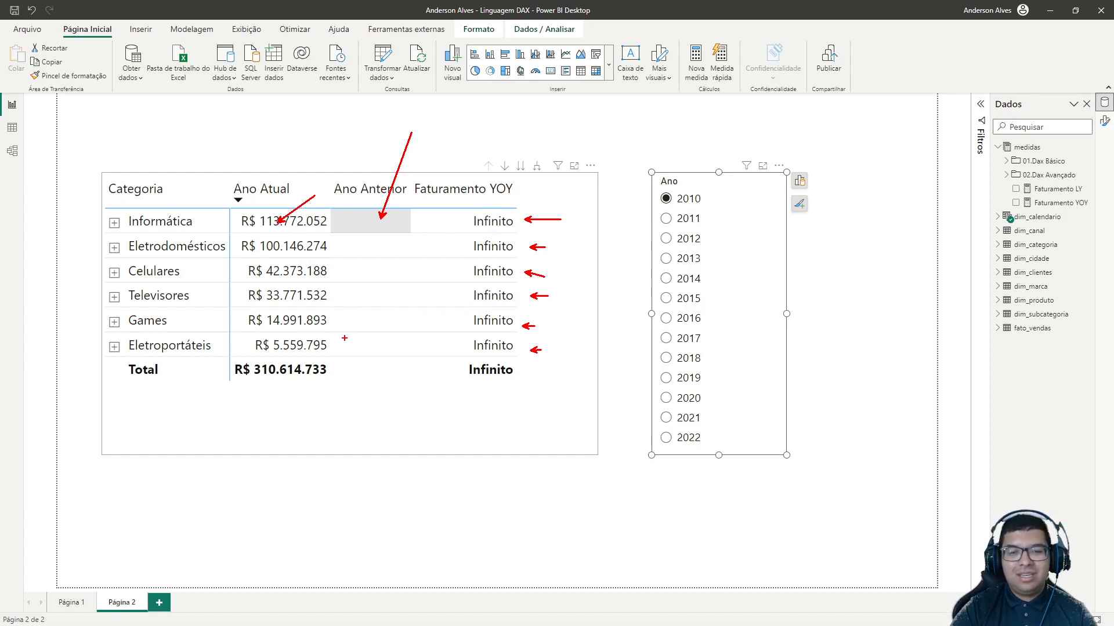
{"action": "key", "text": "Escape"}
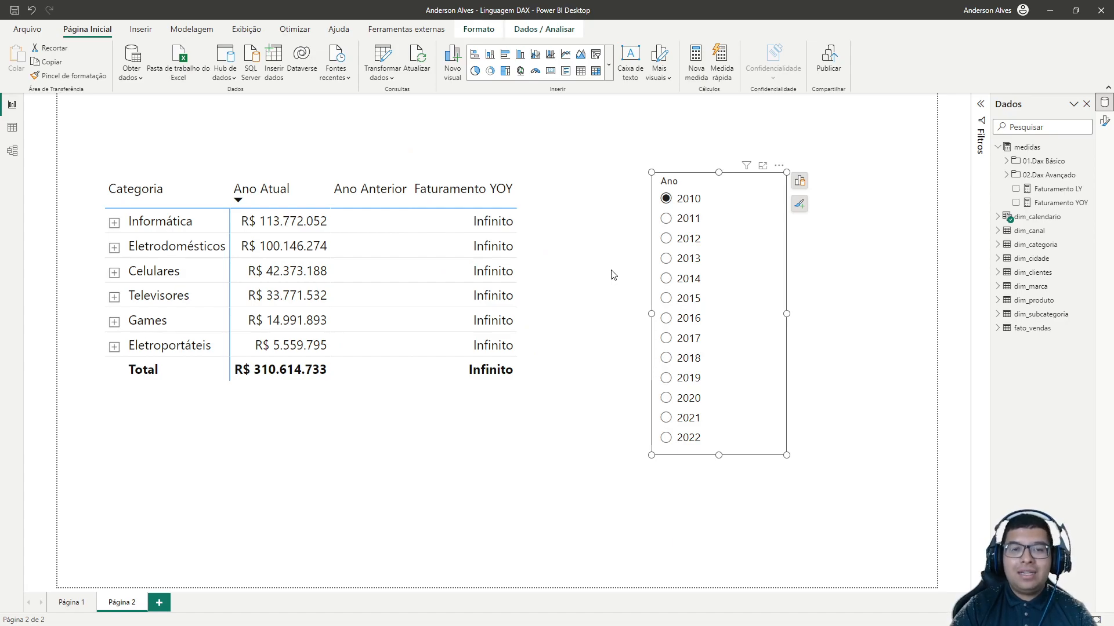
{"action": "left_click", "coordinate": [687, 220]}
{"action": "left_click", "coordinate": [686, 279]}
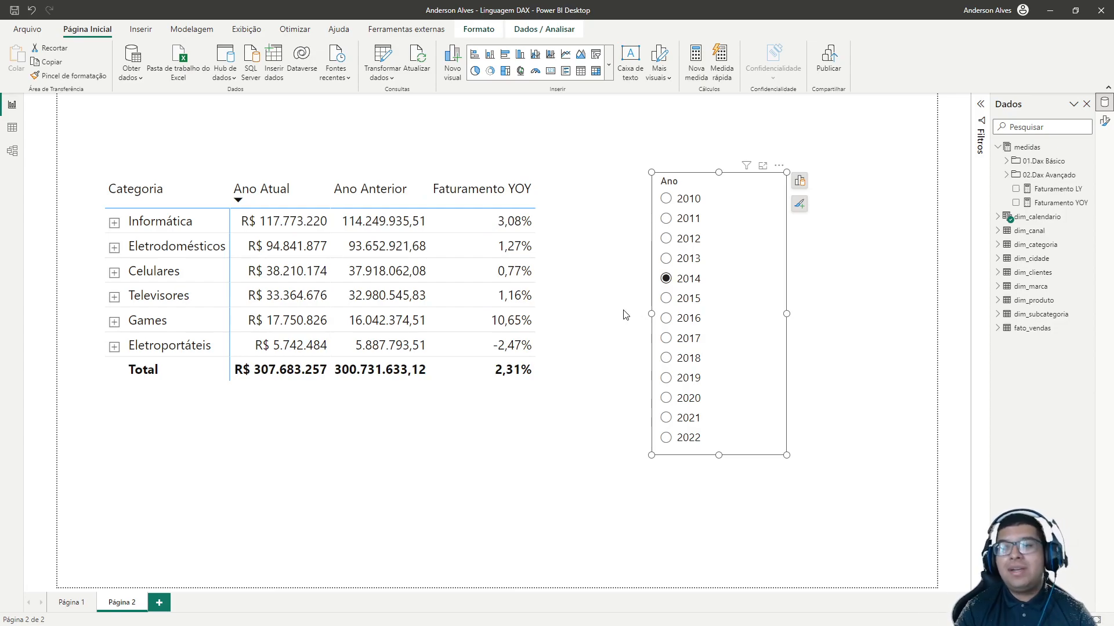
Remove the Faturamento YOY measure's division expression and start a DIVIDE function in its place.
{"action": "left_click", "coordinate": [1056, 202]}
{"action": "left_click_drag", "start_coordinate": [392, 131], "coordinate": [84, 128]}
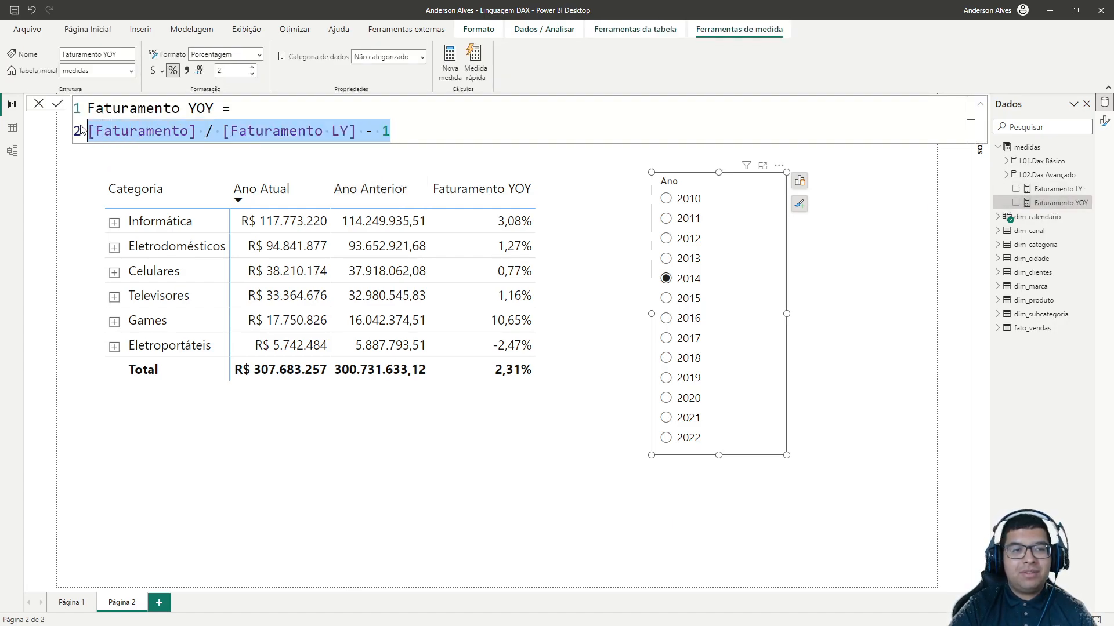
{"action": "key", "text": "Delete"}
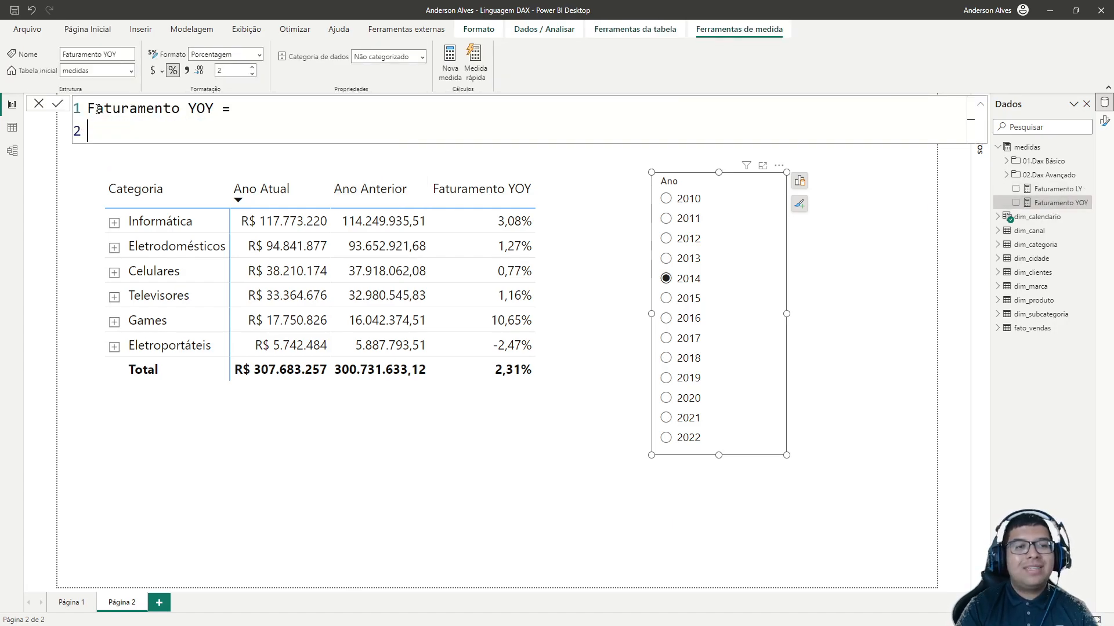
{"action": "type", "text": "divi"}
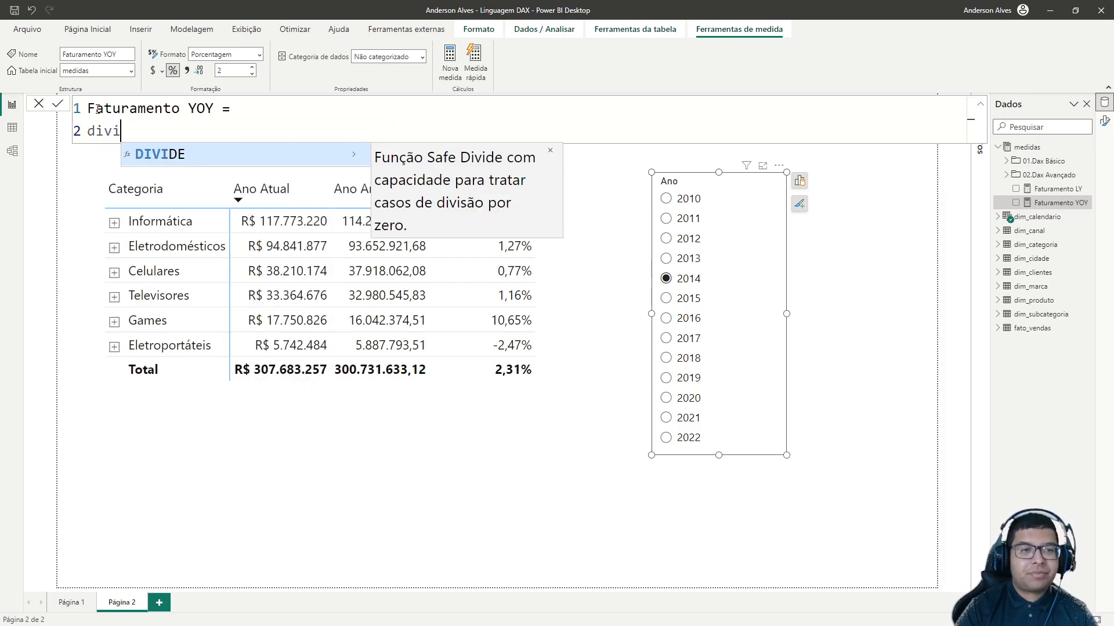
{"action": "key", "text": "Tab"}
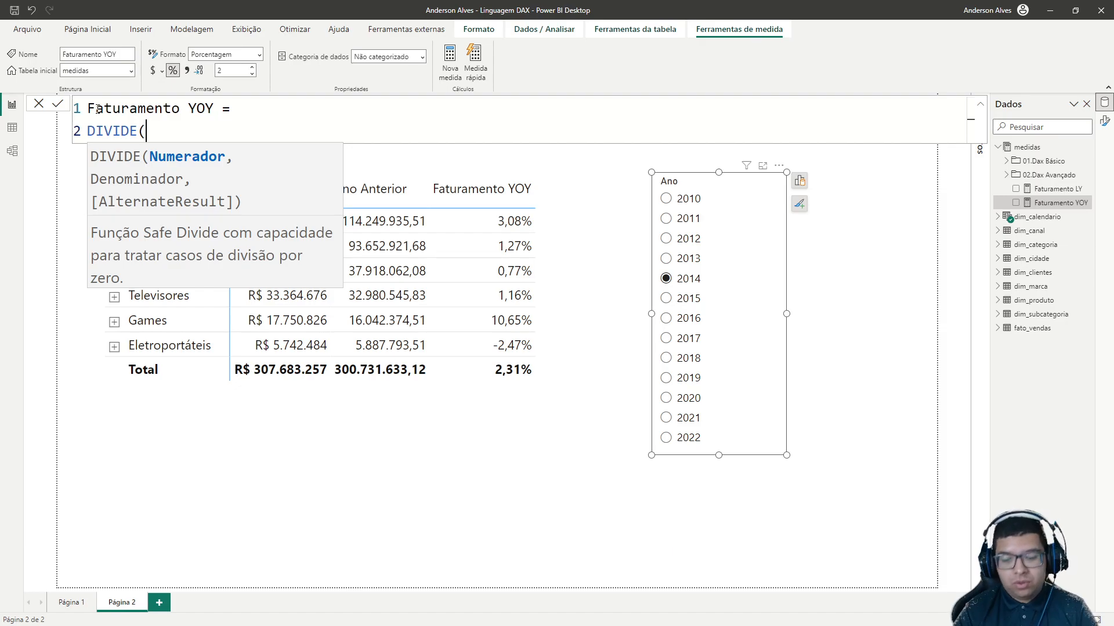
Enter [Faturamento] - [Faturamento LY] as the DIVIDE numerator on its own indented line.
{"action": "key", "text": "shift+Return"}
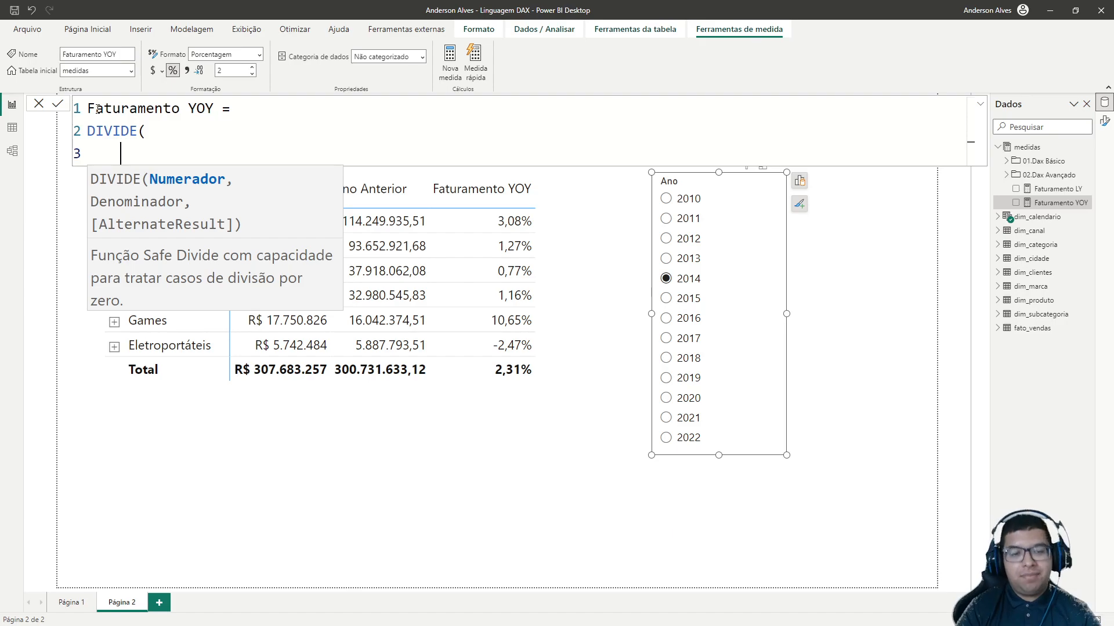
{"action": "key", "text": "Tab"}
{"action": "type", "text": "["}
{"action": "key", "text": "Down"}
{"action": "key", "text": "Down"}
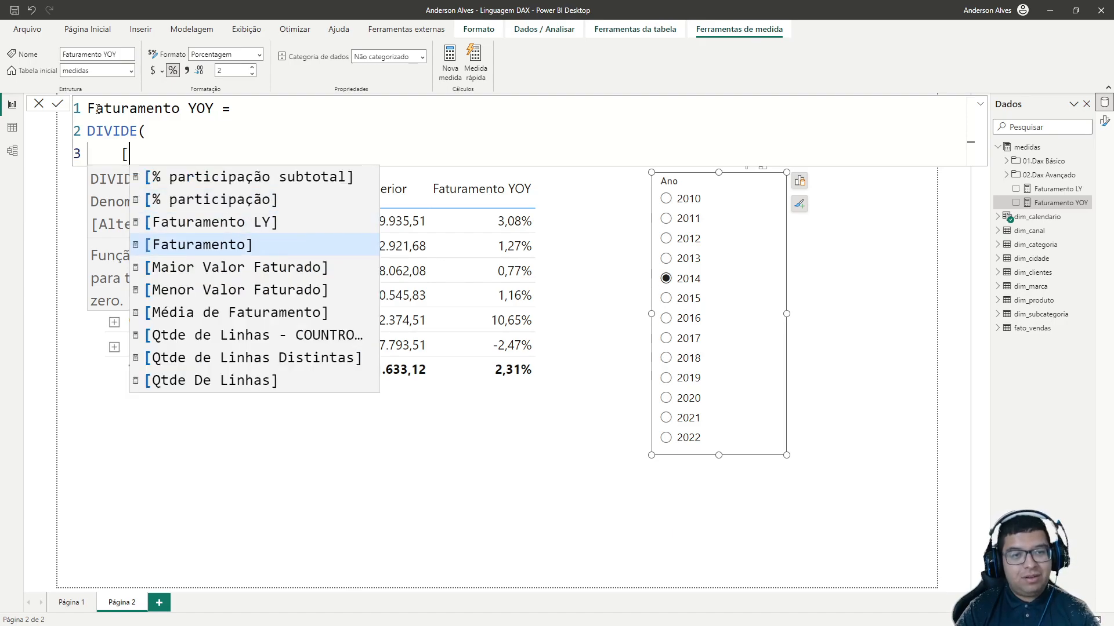
{"action": "key", "text": "Tab"}
{"action": "type", "text": "- "}
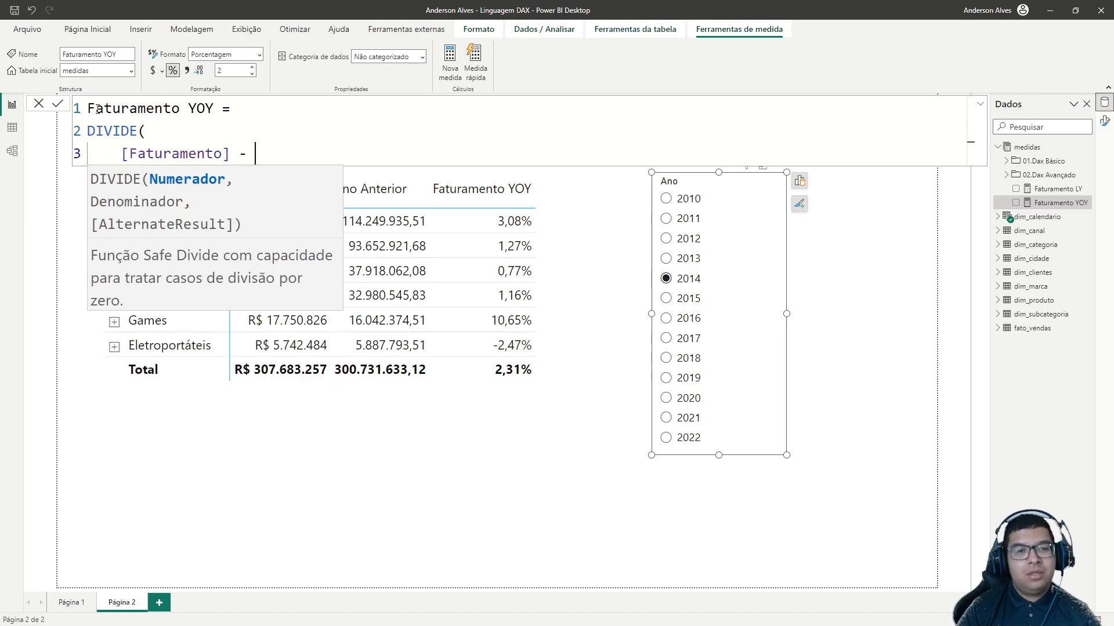
{"action": "type", "text": "[Fatu"}
{"action": "key", "text": "Up"}
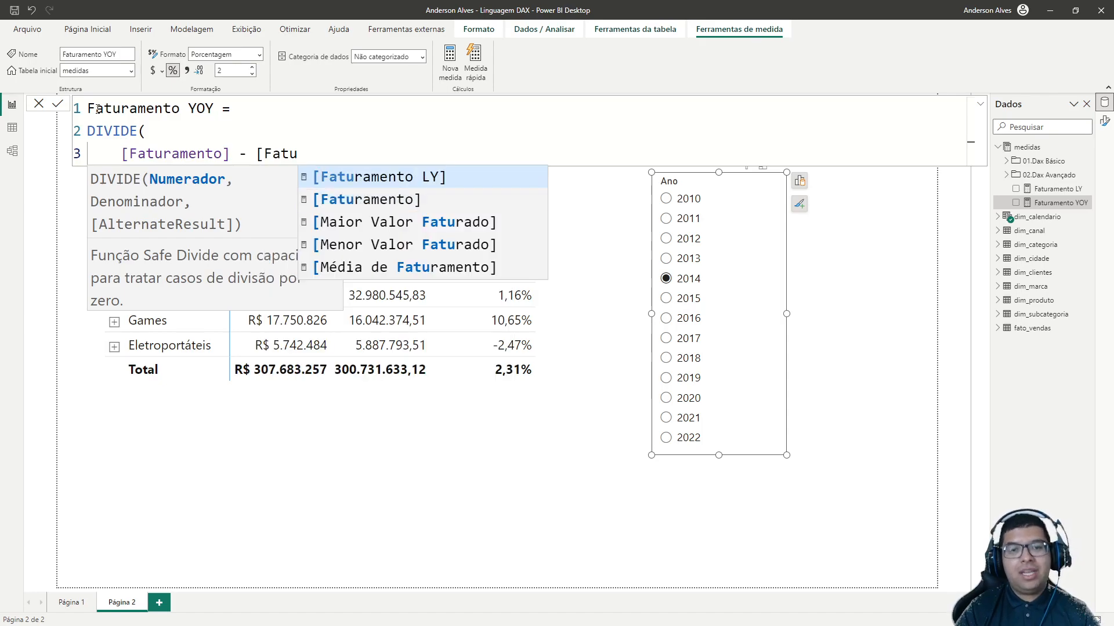
{"action": "key", "text": "Tab"}
{"action": "type", "text": ","}
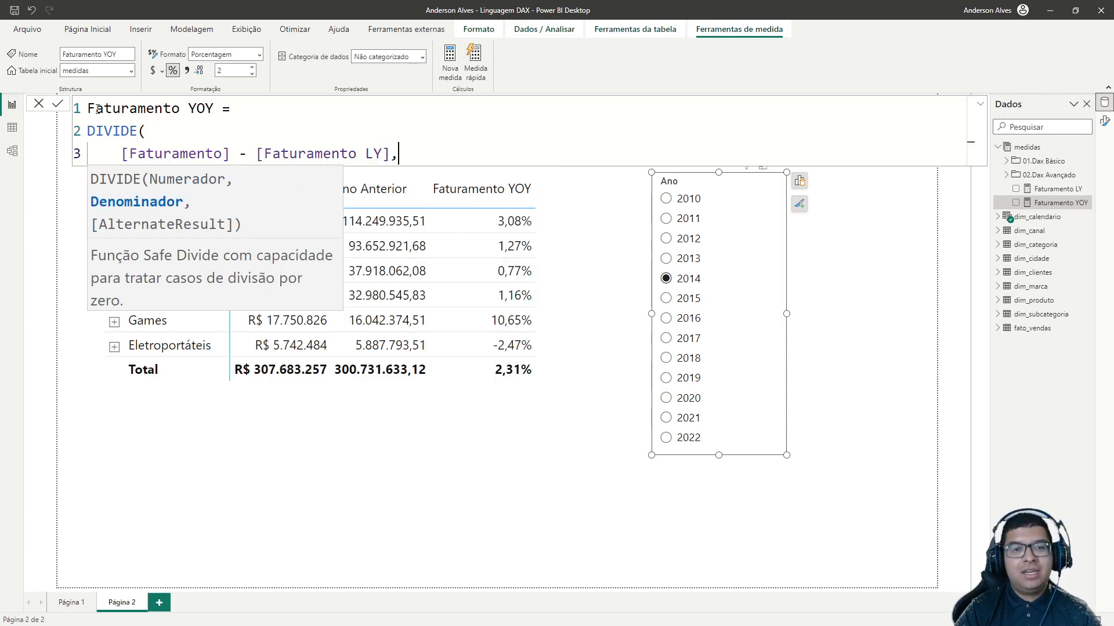
Add [Faturamento LY] as the denominator and 0 as the alternate result on separate lines, and commit the Faturamento YOY measure.
{"action": "key", "text": "shift+Return"}
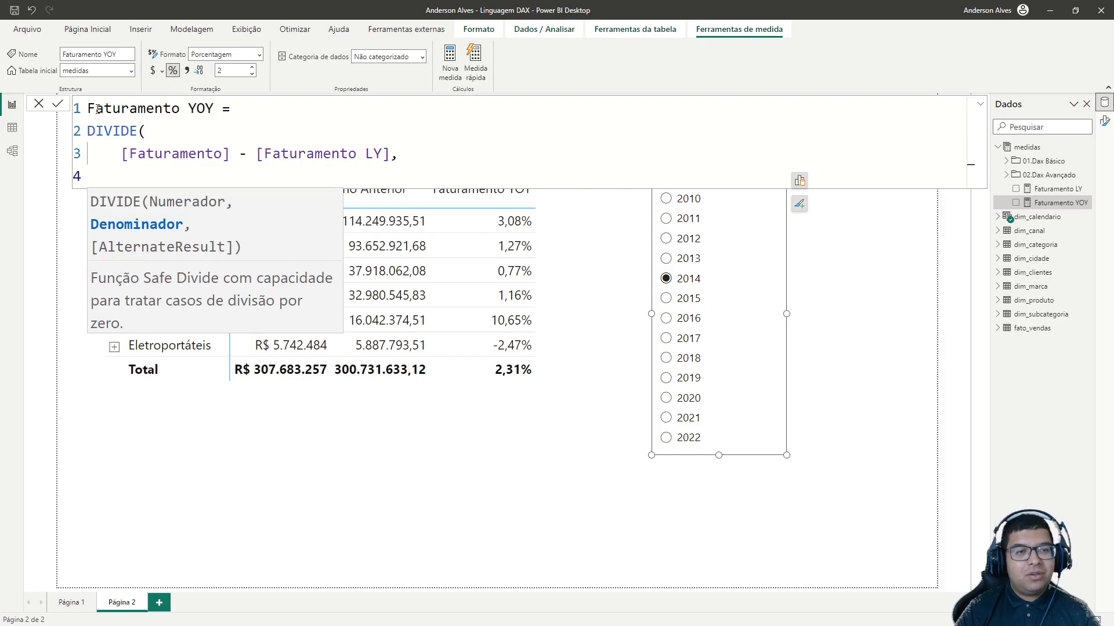
{"action": "type", "text": "[Fatu"}
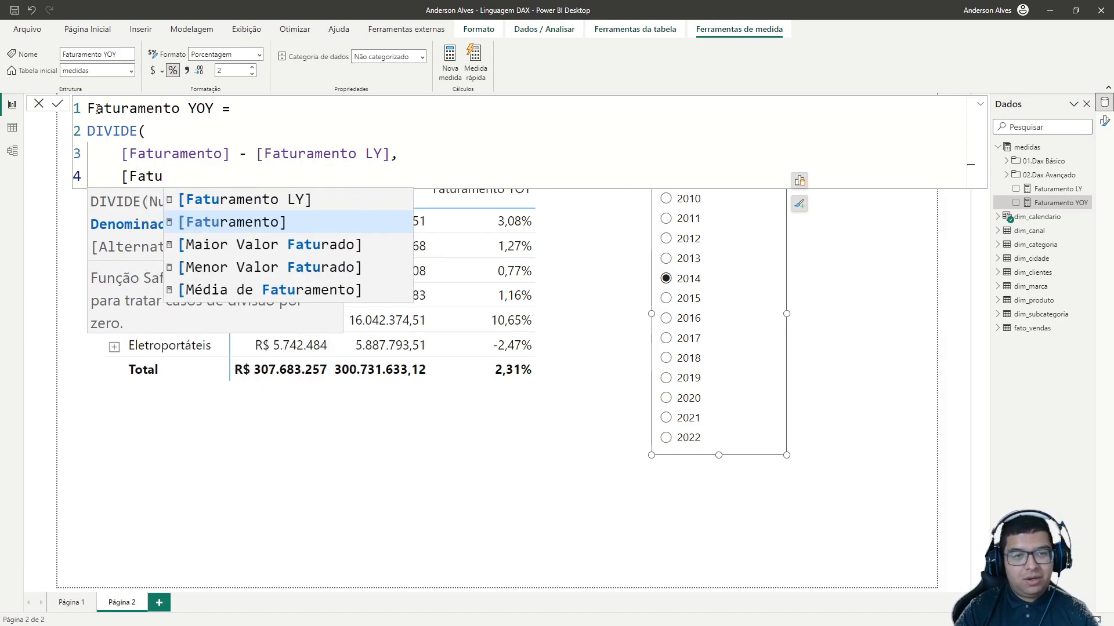
{"action": "key", "text": "Up"}
{"action": "key", "text": "Tab"}
{"action": "type", "text": ","}
{"action": "key", "text": "shift+Return"}
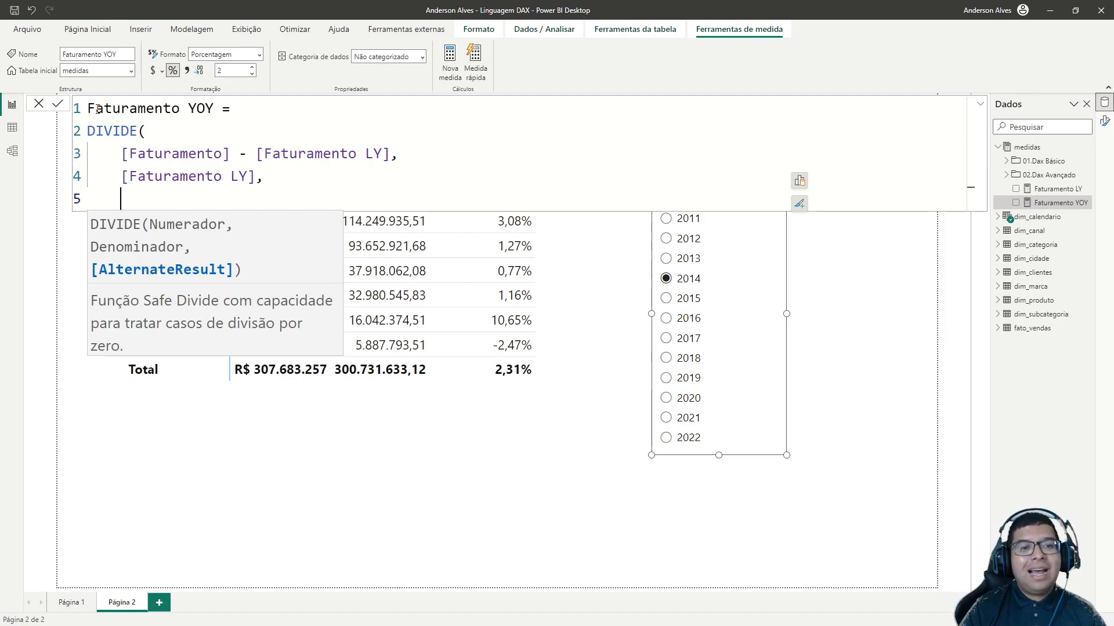
{"action": "type", "text": "0"}
{"action": "key", "text": "shift+Return"}
{"action": "key", "text": "BackSpace"}
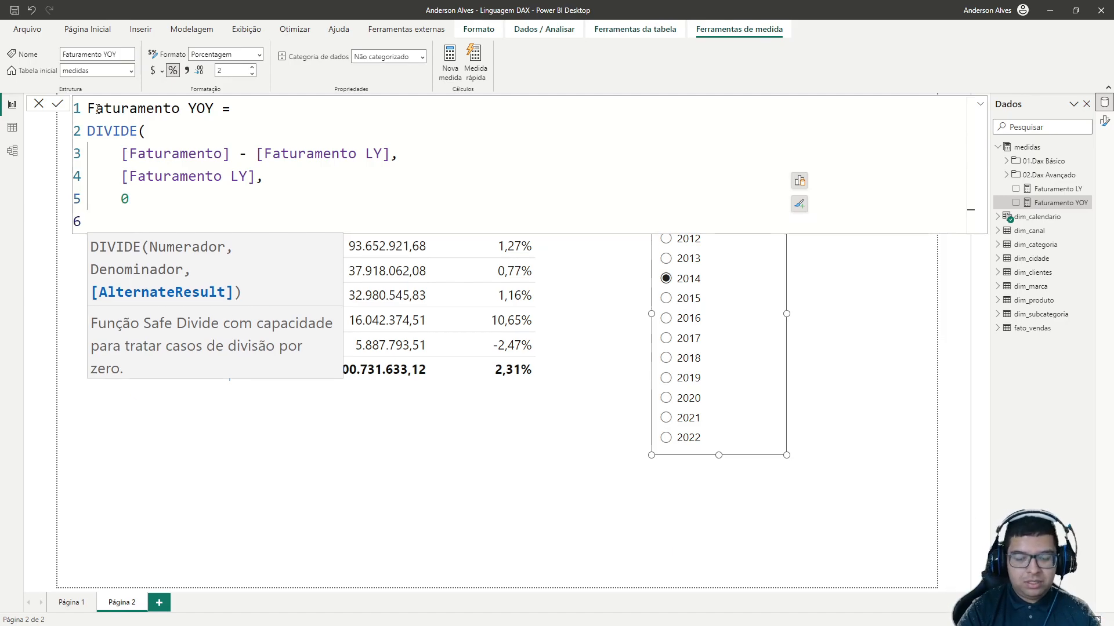
{"action": "type", "text": ")"}
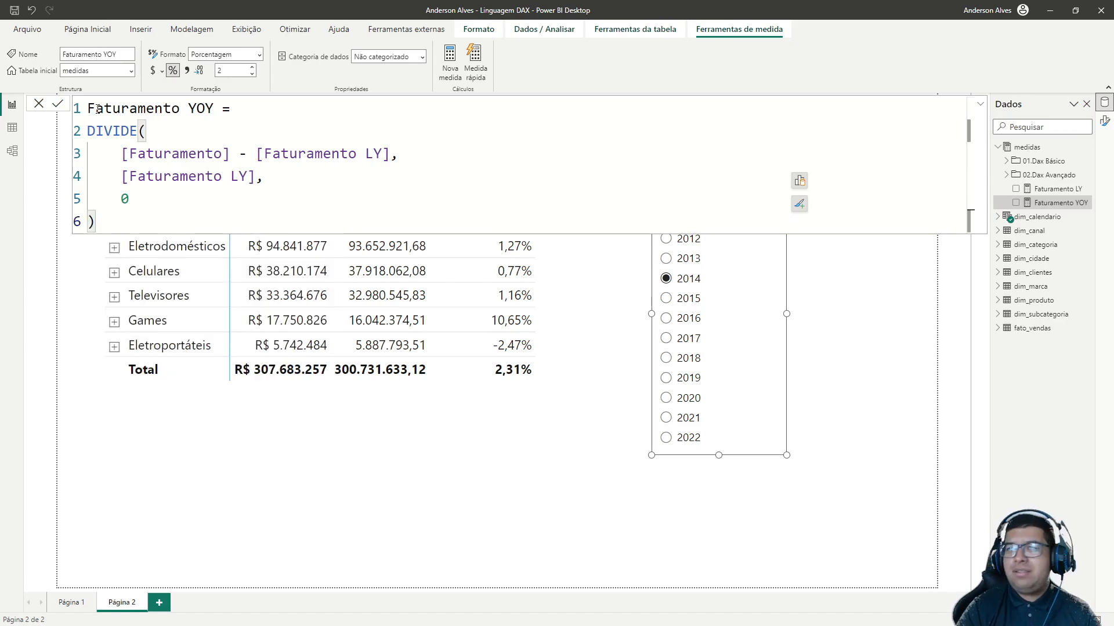
{"action": "key", "text": "Return"}
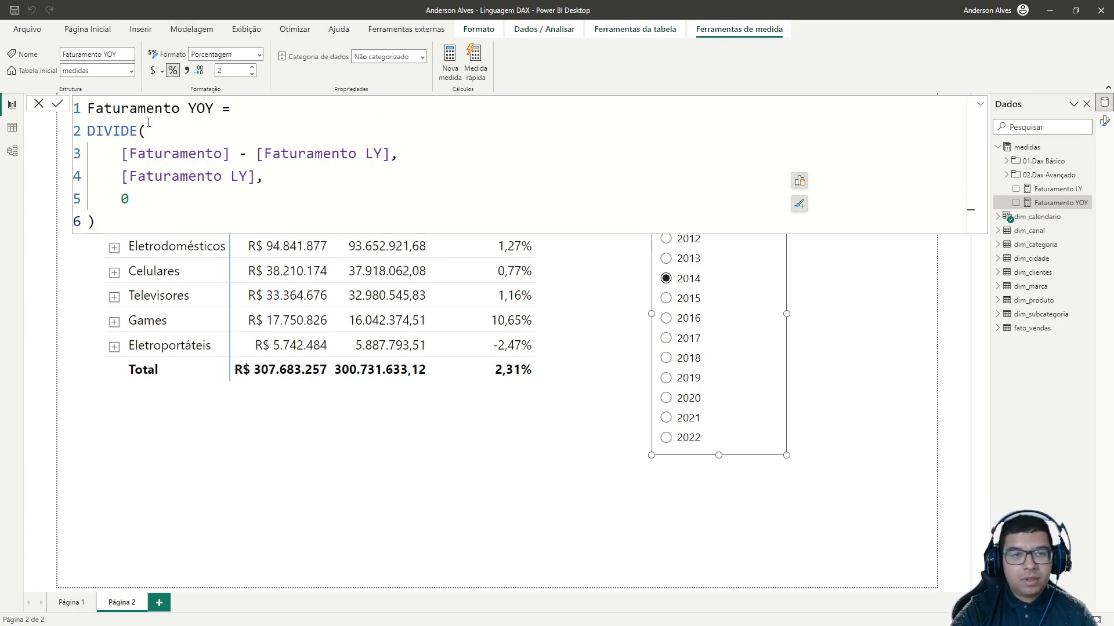
{"action": "left_click", "coordinate": [837, 305]}
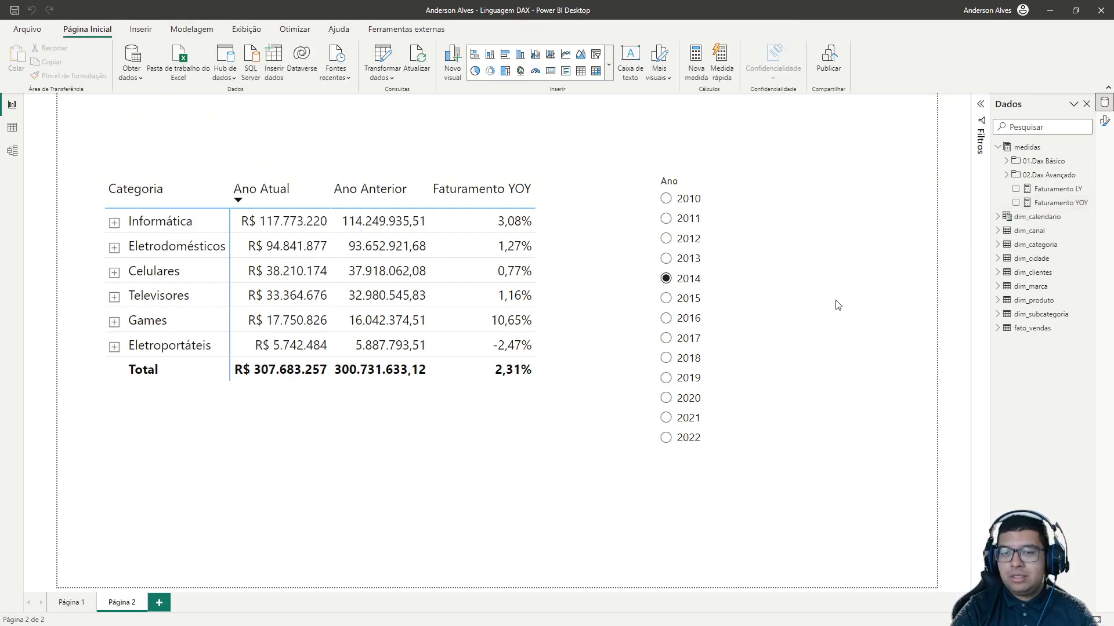
Filter the matrix by 2010 and by 2011 to examine how Faturamento YOY handles a missing previous year.
{"action": "left_click", "coordinate": [452, 222]}
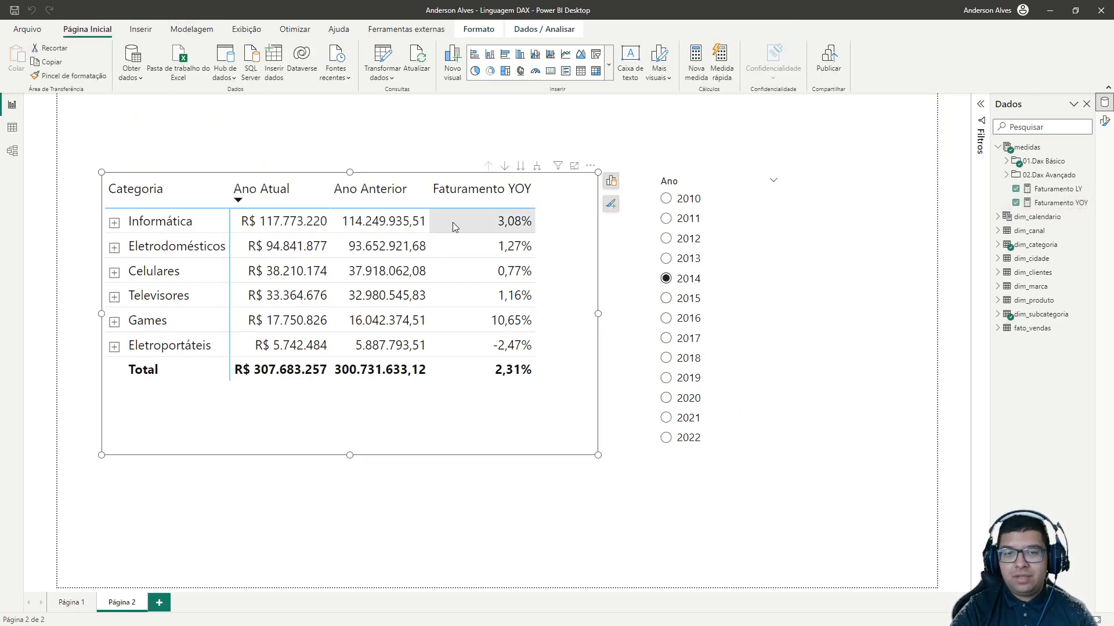
{"action": "left_click", "coordinate": [667, 202]}
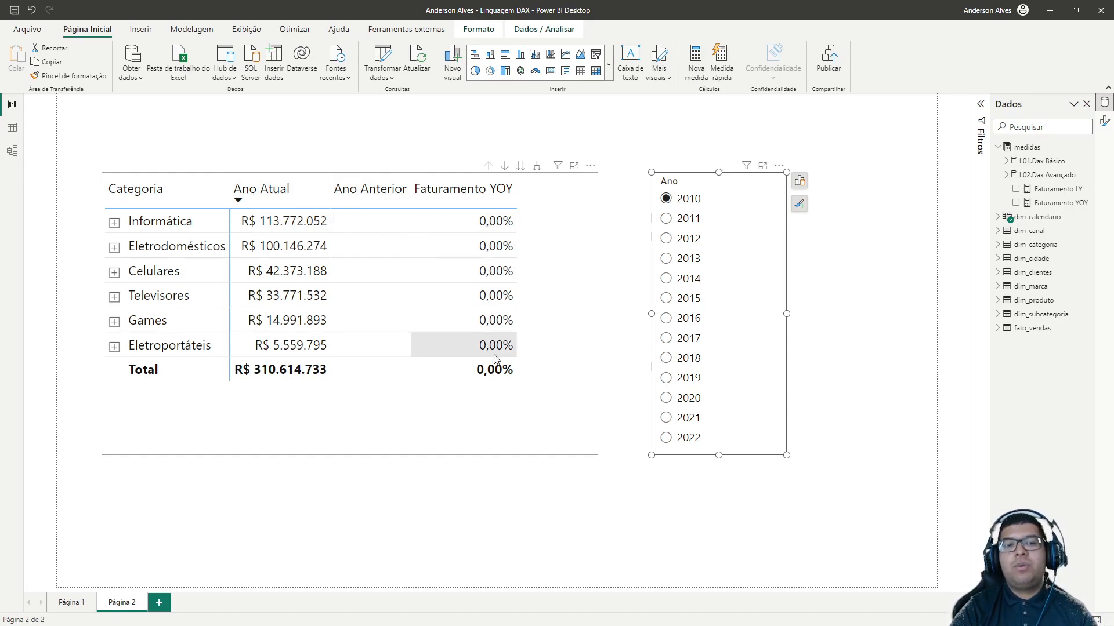
{"action": "left_click", "coordinate": [666, 219]}
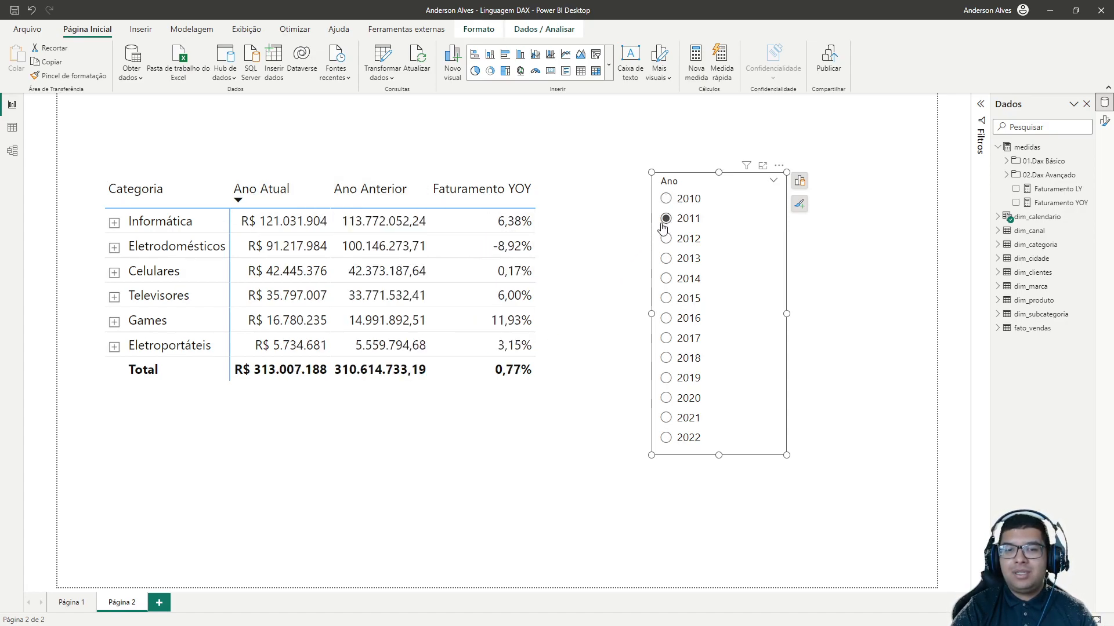
Place Ano Anterior before Ano Atual in the matrix values and rename the Faturamento YOY column as YoY for this visual.
{"action": "left_click", "coordinate": [558, 246]}
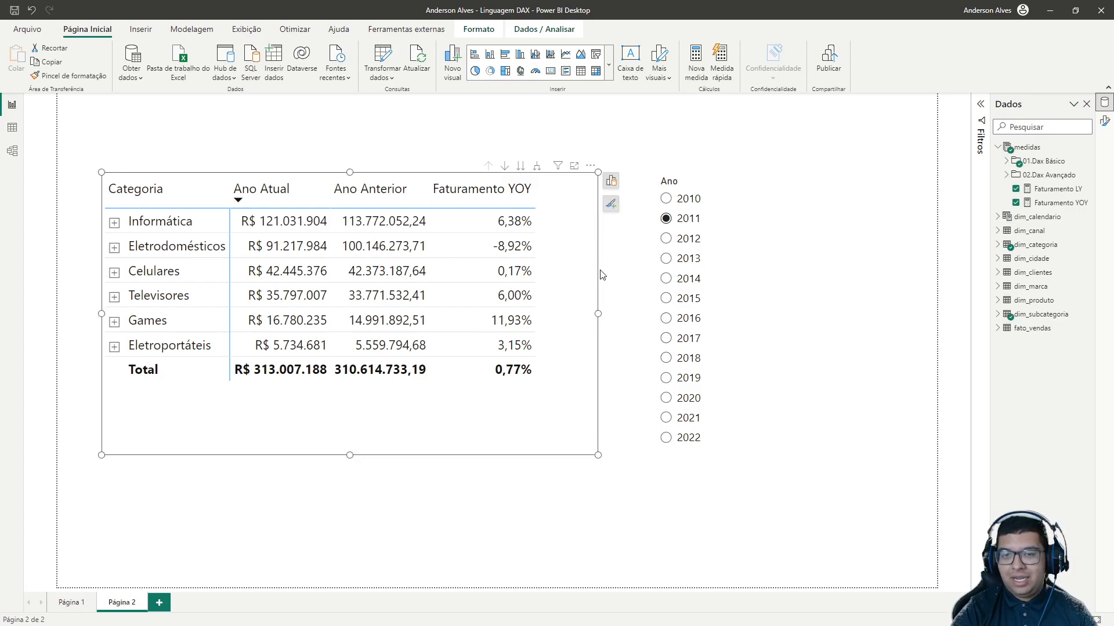
{"action": "left_click", "coordinate": [610, 180]}
{"action": "mouse_move", "coordinate": [661, 412]}
{"action": "left_mouse_down"}
{"action": "mouse_move", "coordinate": [679, 379]}
{"action": "mouse_move", "coordinate": [661, 390]}
{"action": "left_mouse_up"}
{"action": "double_click", "coordinate": [665, 429]}
{"action": "type", "text": "YoY"}
{"action": "key", "text": "Return"}
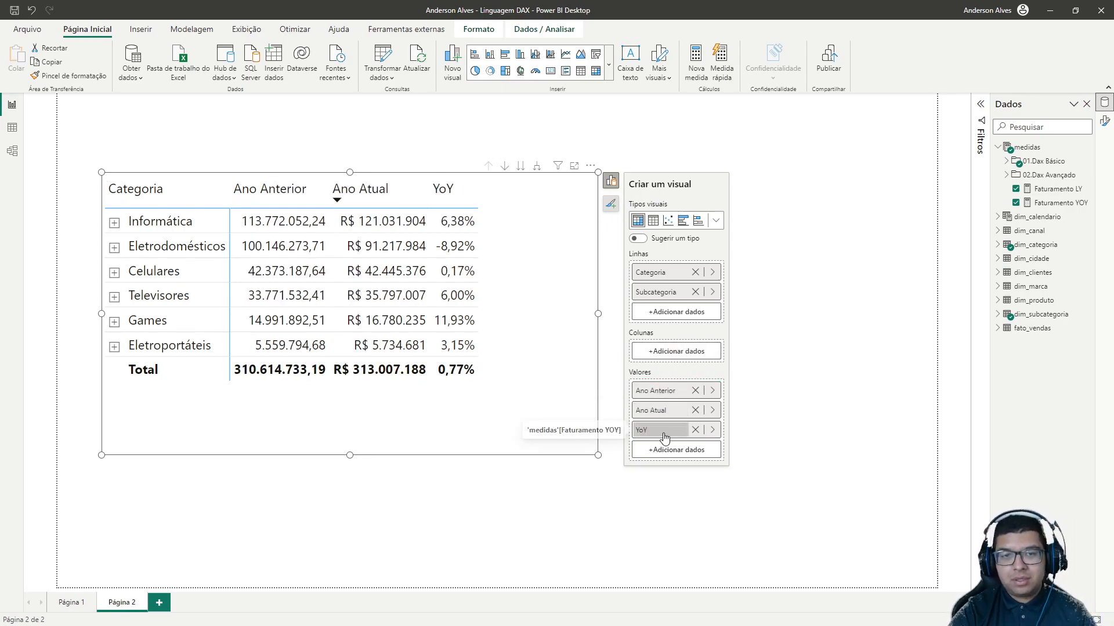
{"action": "left_click", "coordinate": [815, 246]}
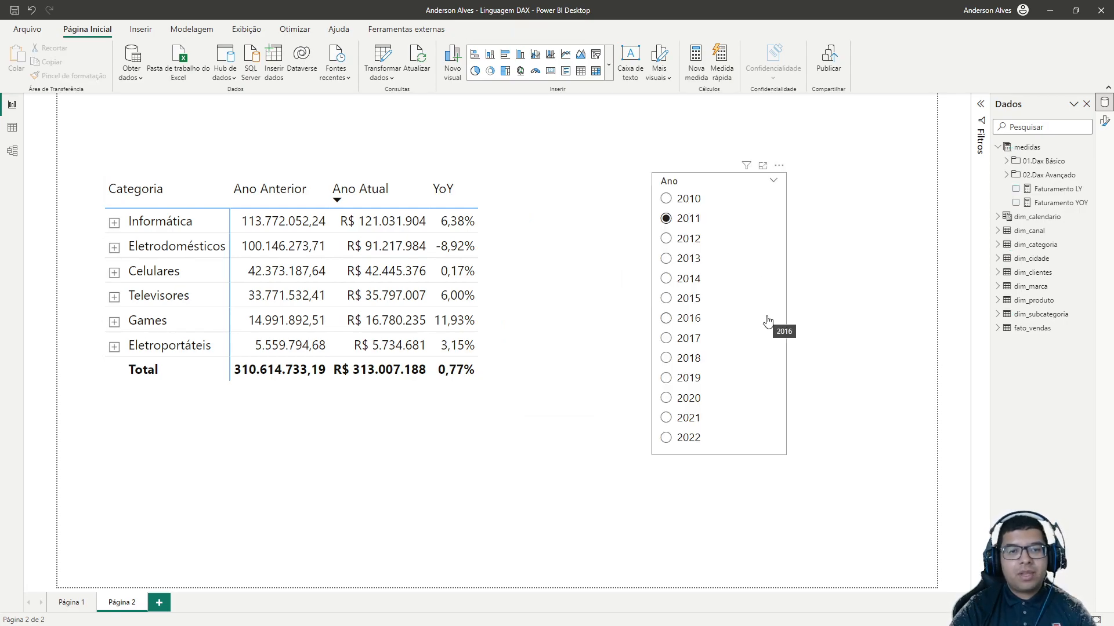
Filter the report by 2012 and by 2013, and open the matrix's field settings.
{"action": "left_click", "coordinate": [666, 239]}
{"action": "left_click", "coordinate": [666, 260]}
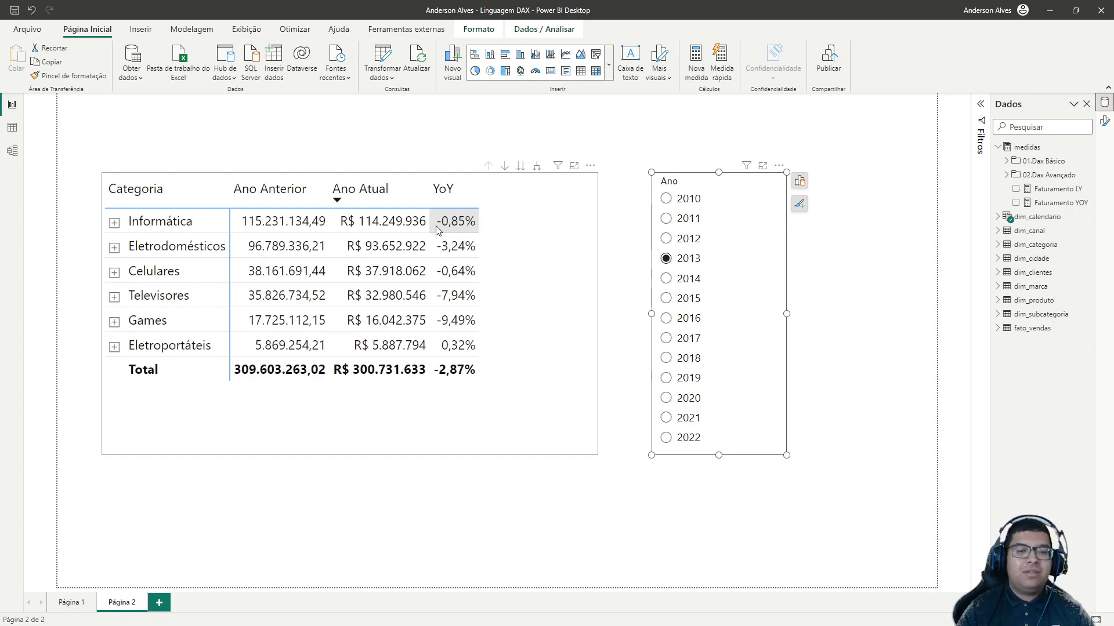
{"action": "left_click", "coordinate": [536, 219]}
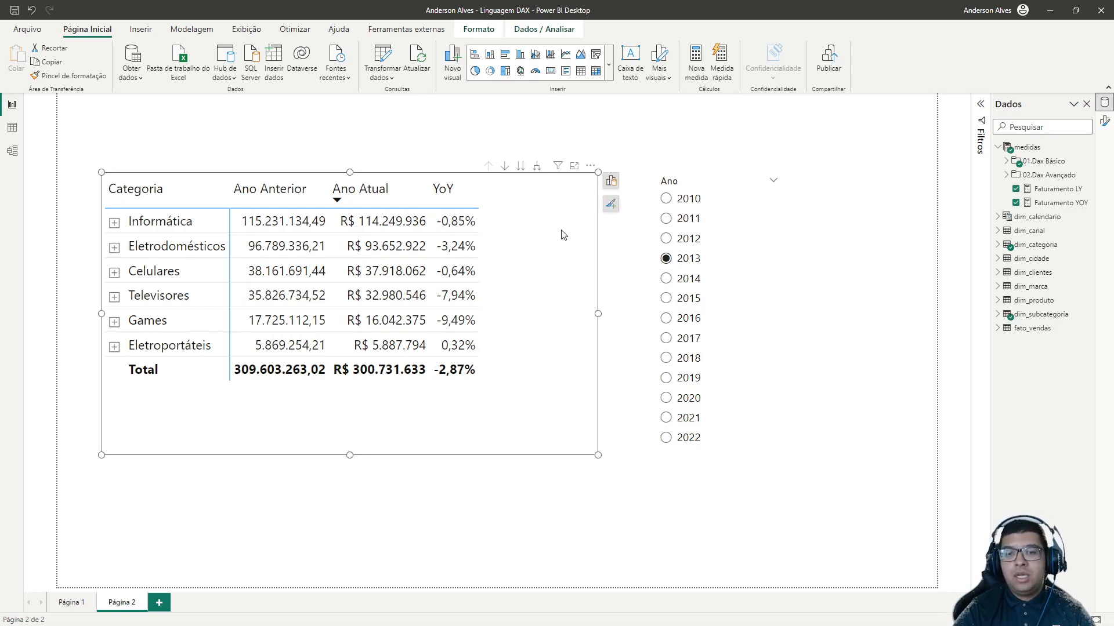
{"action": "left_click", "coordinate": [610, 192]}
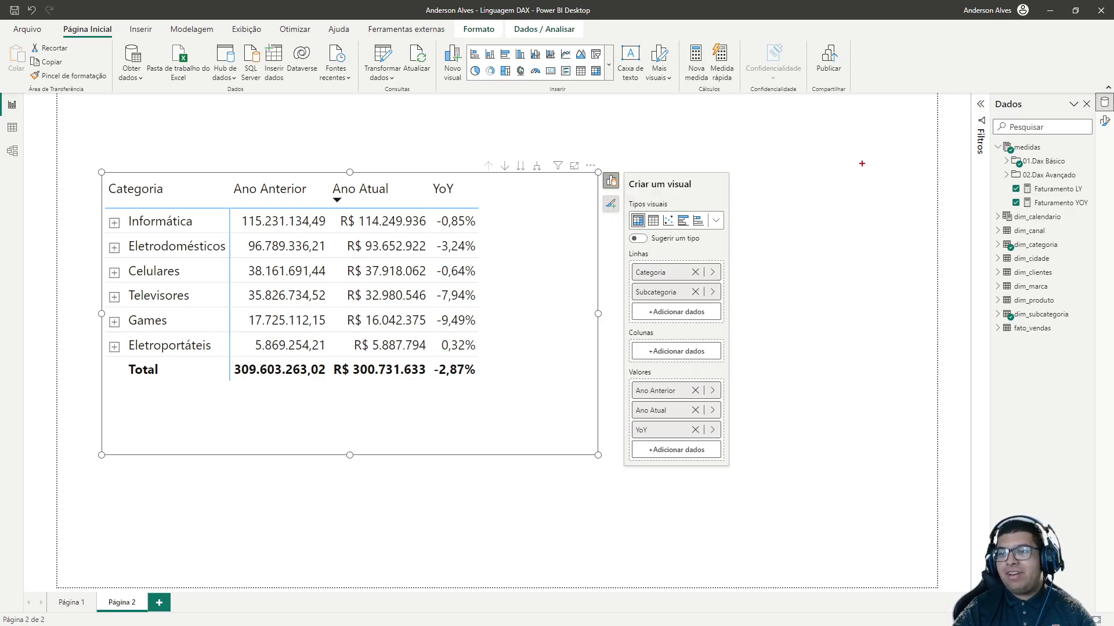
{"action": "mouse_move", "coordinate": [986, 94]}
{"action": "left_mouse_down"}
{"action": "mouse_move", "coordinate": [1056, 283]}
{"action": "mouse_move", "coordinate": [1101, 530]}
{"action": "mouse_move", "coordinate": [1094, 592]}
{"action": "left_mouse_up"}
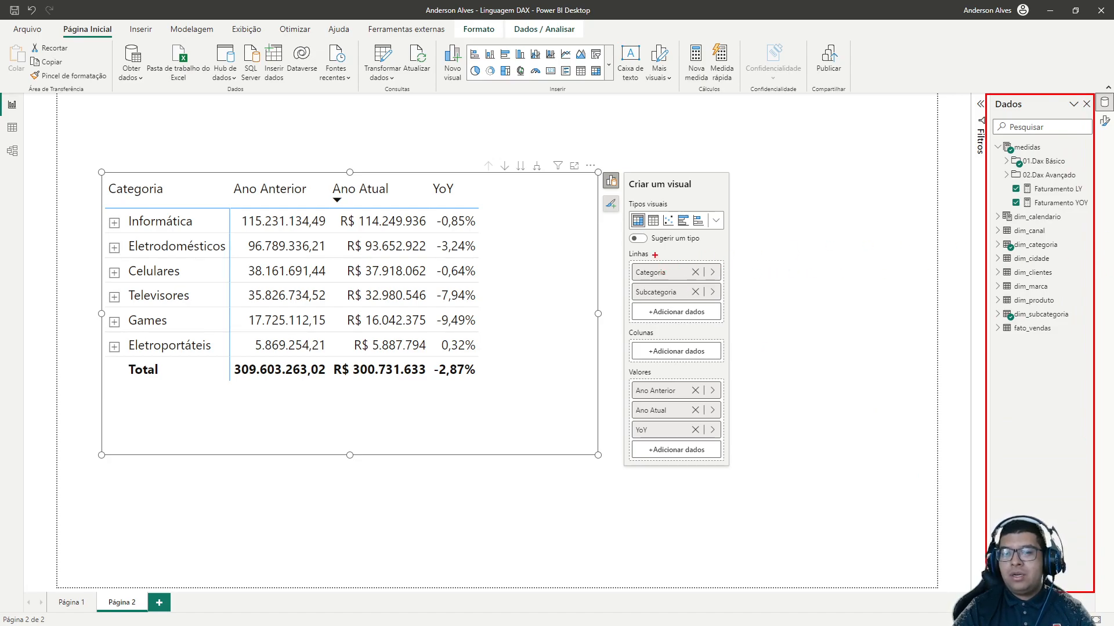
{"action": "left_click_drag", "start_coordinate": [626, 248], "coordinate": [725, 459]}
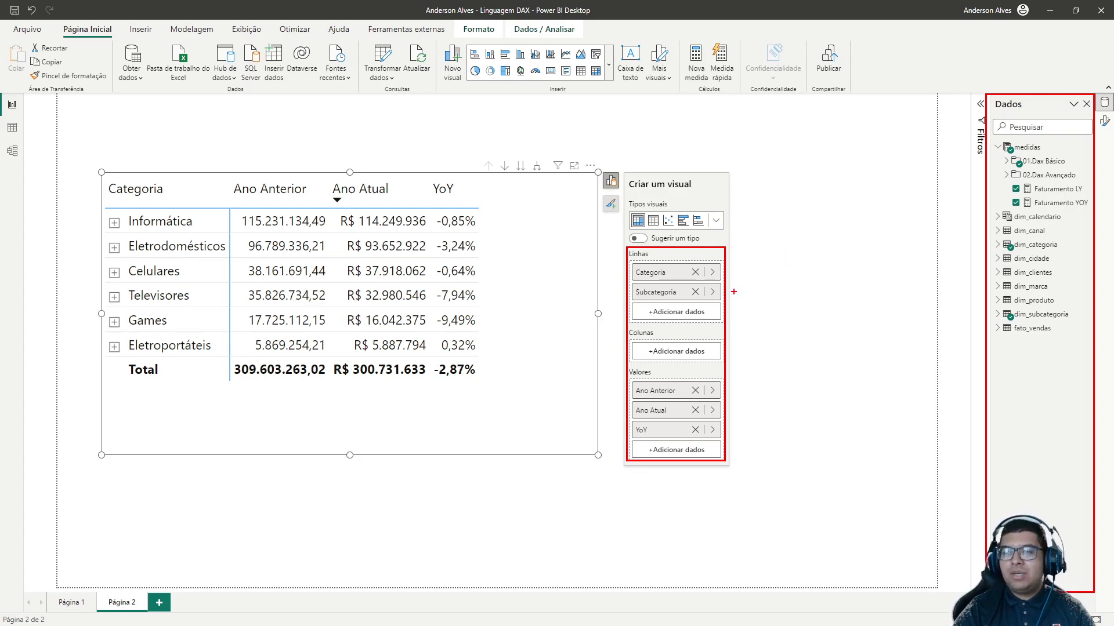
{"action": "left_click_drag", "start_coordinate": [733, 272], "coordinate": [791, 270]}
{"action": "left_click_drag", "start_coordinate": [979, 290], "coordinate": [826, 269]}
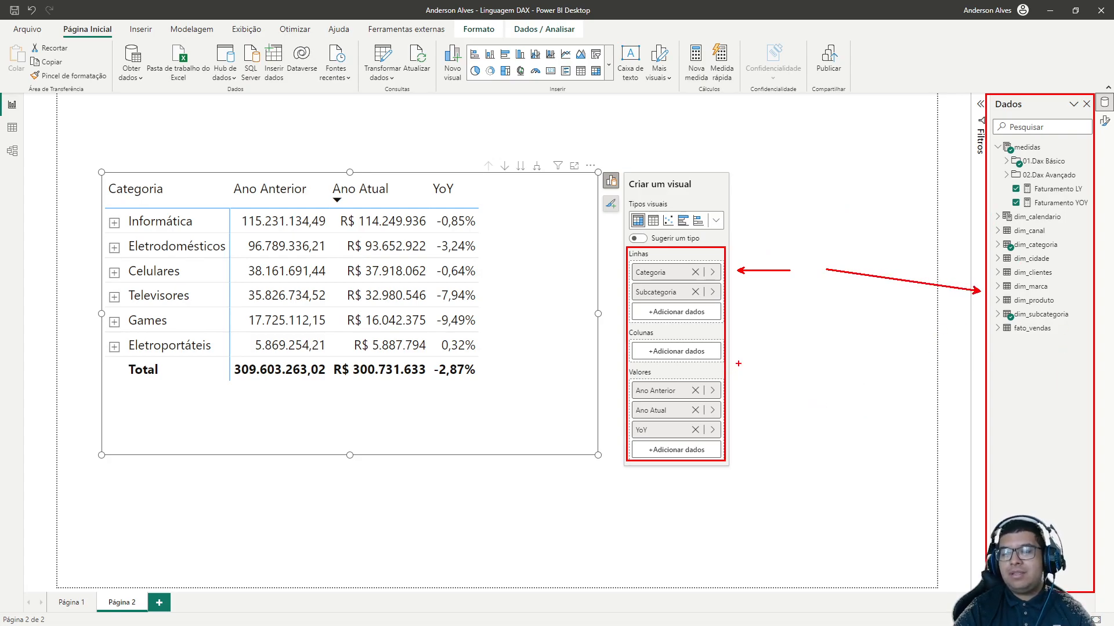
{"action": "key", "text": "Escape"}
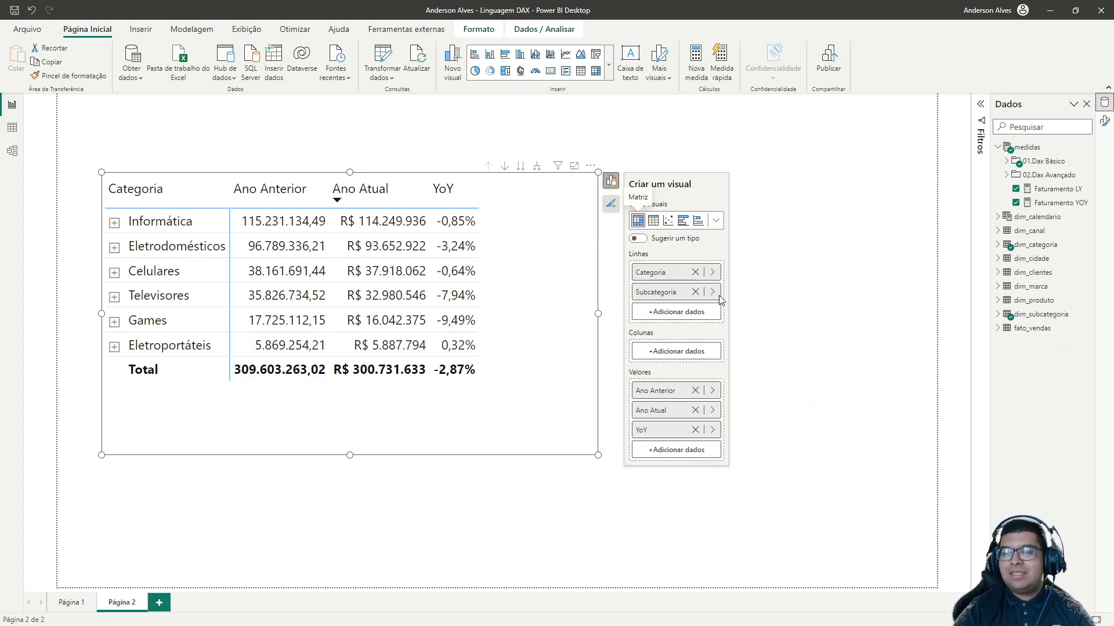
Open the icon conditional formatting settings for the matrix's YoY values.
{"action": "right_click", "coordinate": [654, 439]}
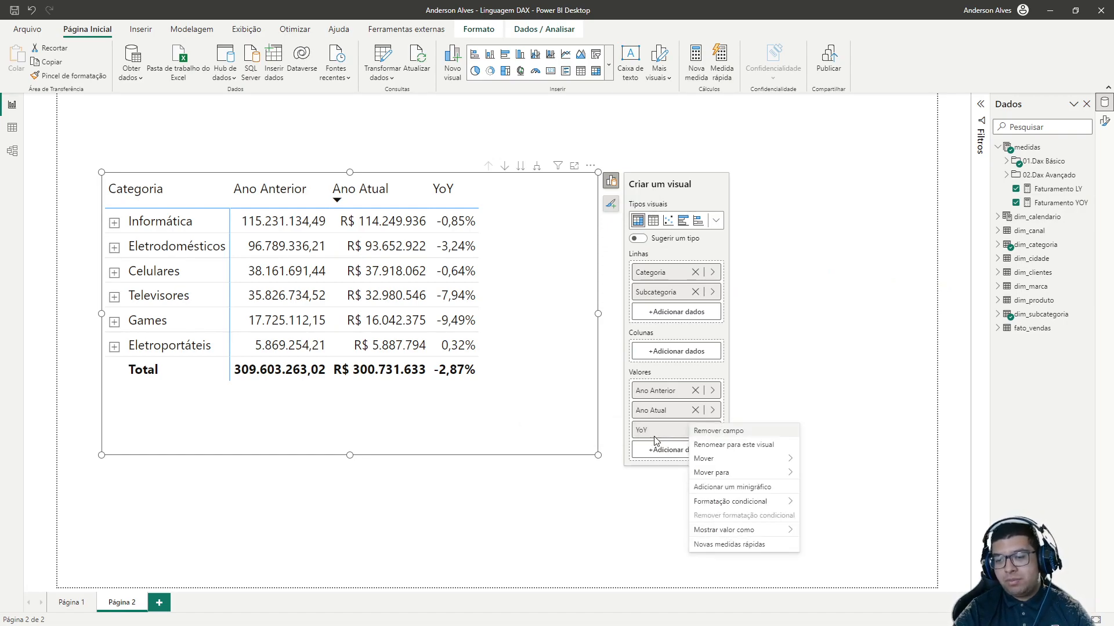
{"action": "mouse_move", "coordinate": [737, 509]}
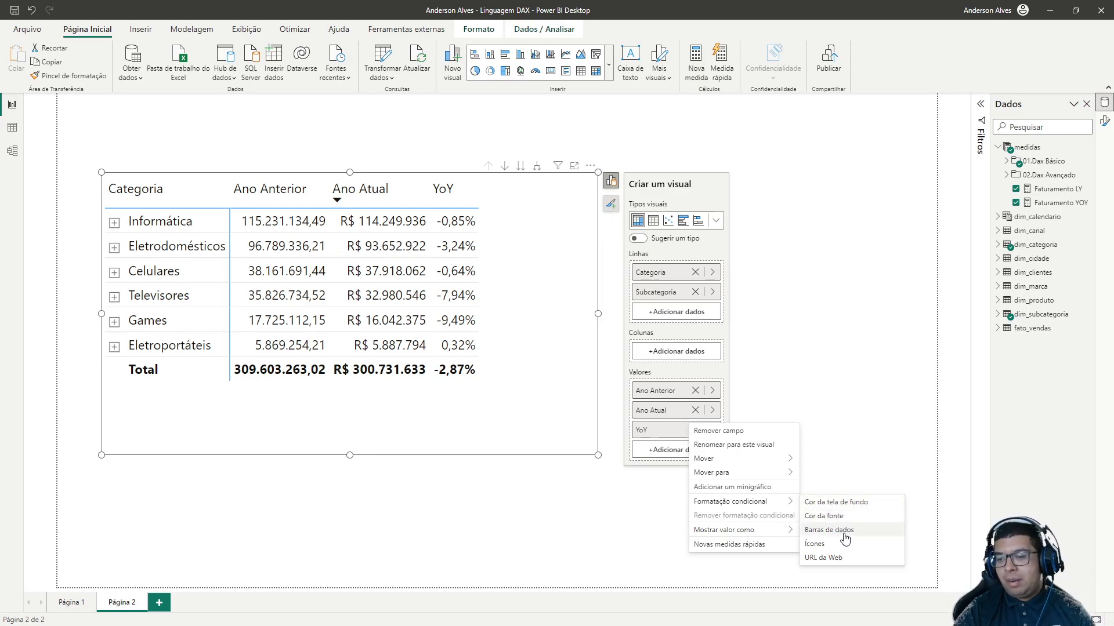
{"action": "left_click", "coordinate": [827, 546]}
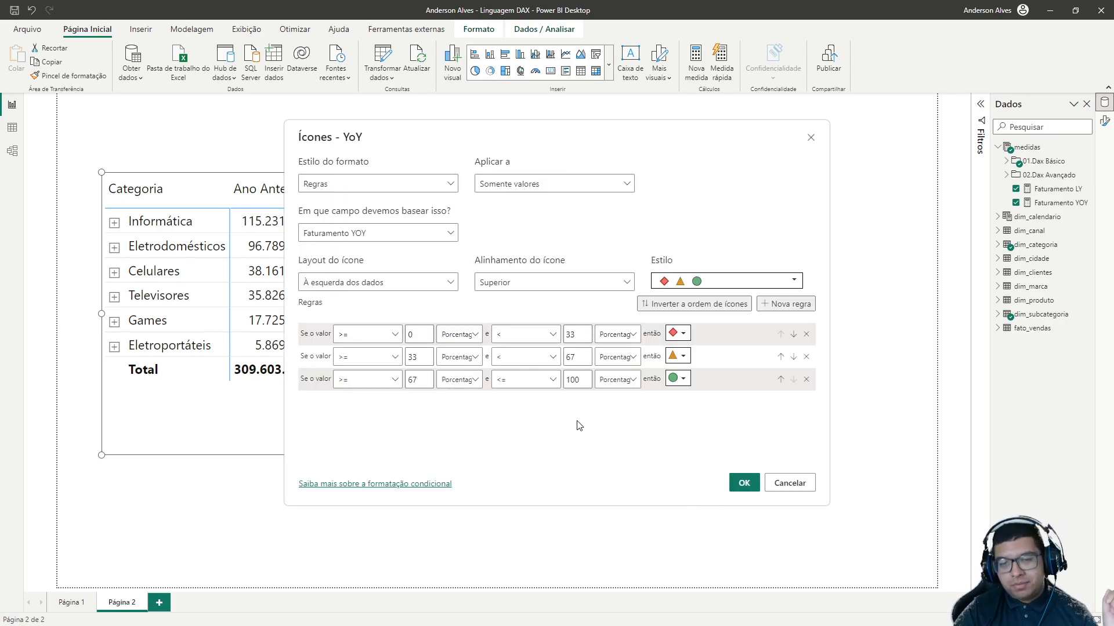
{"action": "left_click_drag", "start_coordinate": [458, 286], "coordinate": [461, 319]}
{"action": "left_click_drag", "start_coordinate": [465, 398], "coordinate": [465, 418]}
{"action": "left_click_drag", "start_coordinate": [483, 351], "coordinate": [498, 337]}
{"action": "left_click_drag", "start_coordinate": [607, 304], "coordinate": [613, 344]}
{"action": "left_click_drag", "start_coordinate": [614, 429], "coordinate": [614, 391]}
{"action": "key", "text": "Escape"}
Set the lower and upper limits of all three YoY icon rules to be evaluated as Número.
{"action": "left_click", "coordinate": [458, 334]}
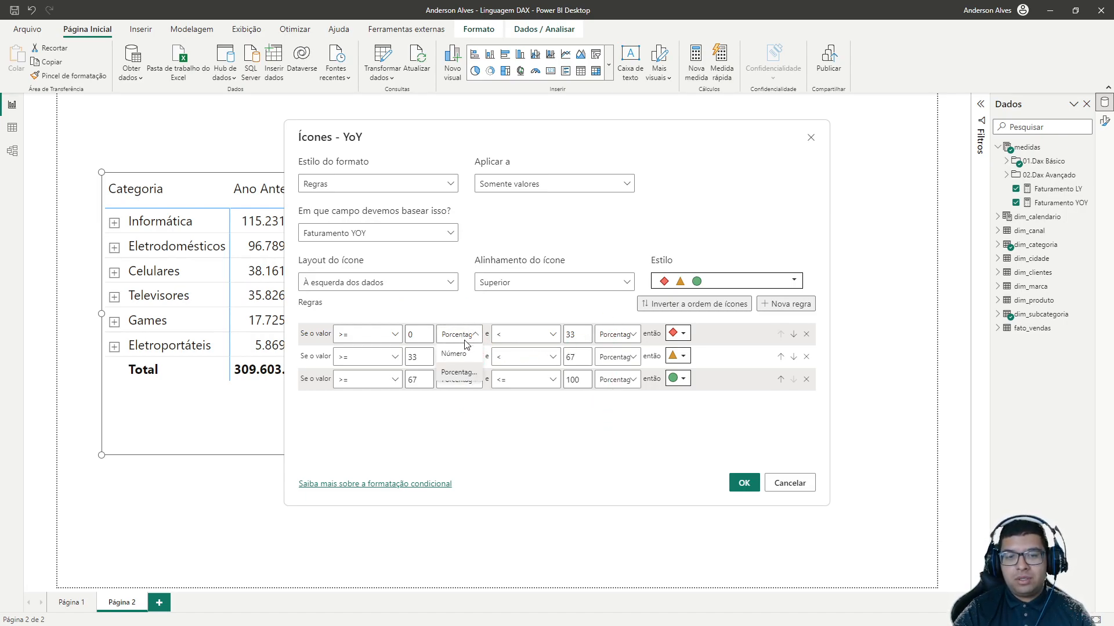
{"action": "left_click", "coordinate": [469, 362]}
{"action": "left_click", "coordinate": [469, 362]}
{"action": "left_click", "coordinate": [458, 375]}
{"action": "left_click", "coordinate": [461, 380]}
{"action": "left_click", "coordinate": [458, 398]}
{"action": "left_click", "coordinate": [617, 335]}
{"action": "left_click", "coordinate": [616, 355]}
{"action": "left_click", "coordinate": [617, 357]}
{"action": "left_click", "coordinate": [613, 377]}
{"action": "left_click", "coordinate": [616, 379]}
{"action": "left_click", "coordinate": [613, 399]}
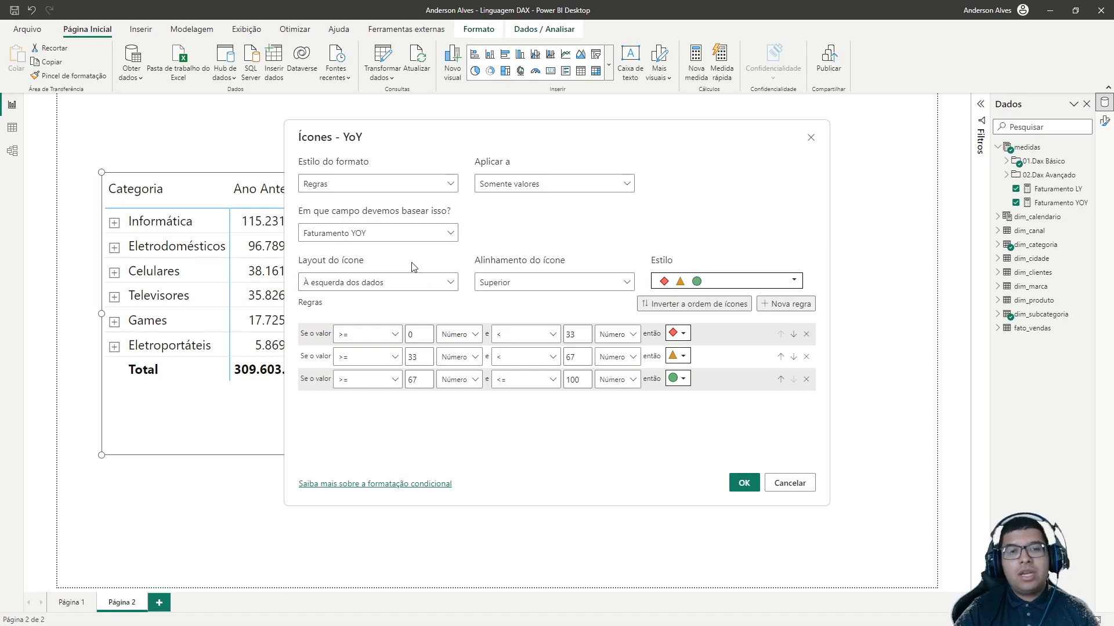
{"action": "key", "text": "ctrl+2"}
{"action": "left_click_drag", "start_coordinate": [378, 168], "coordinate": [426, 129]}
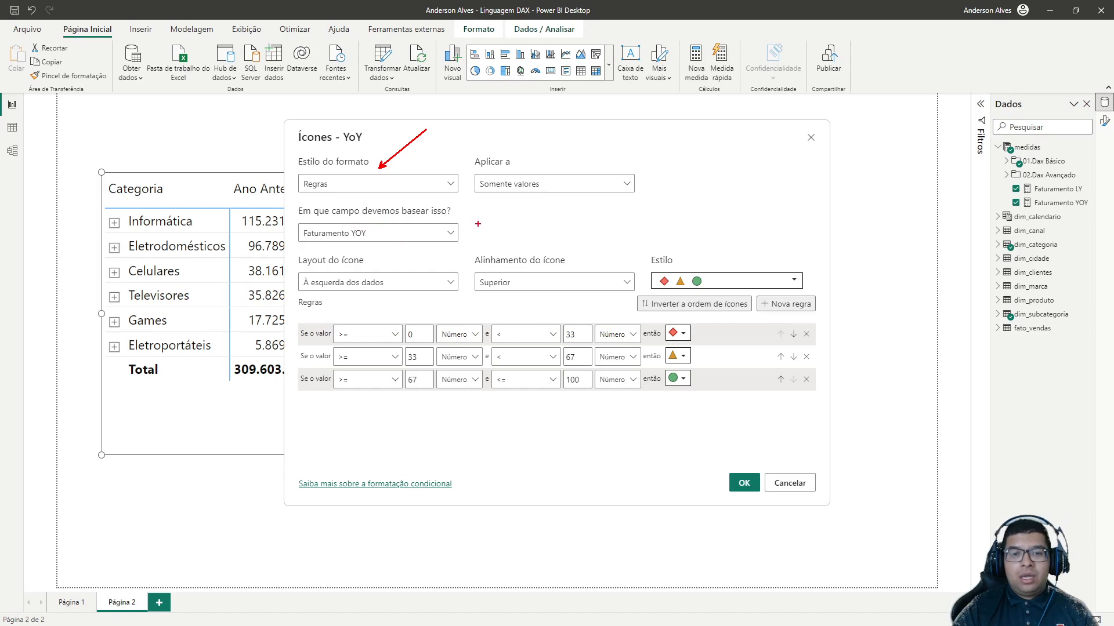
{"action": "left_click_drag", "start_coordinate": [292, 200], "coordinate": [462, 219]}
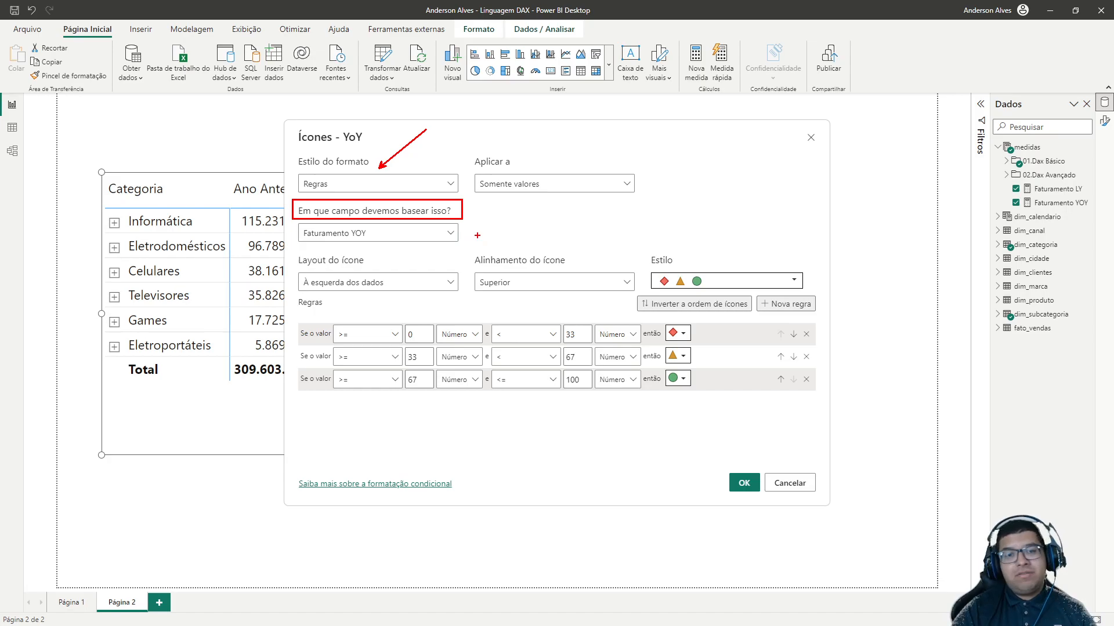
{"action": "left_click_drag", "start_coordinate": [469, 232], "coordinate": [550, 231]}
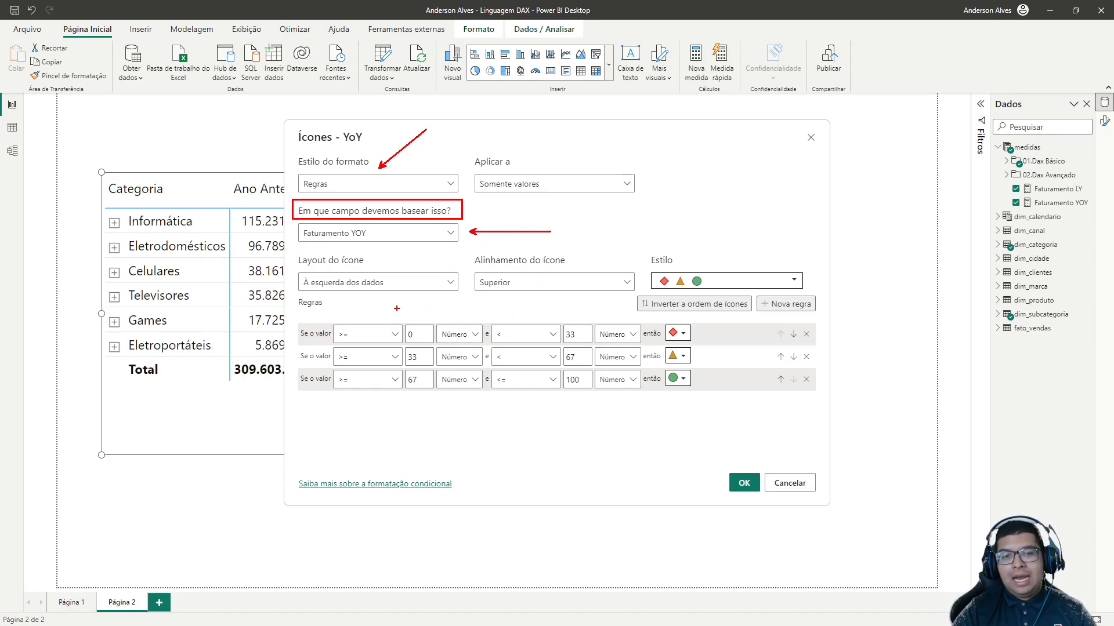
{"action": "left_click_drag", "start_coordinate": [375, 297], "coordinate": [376, 307]}
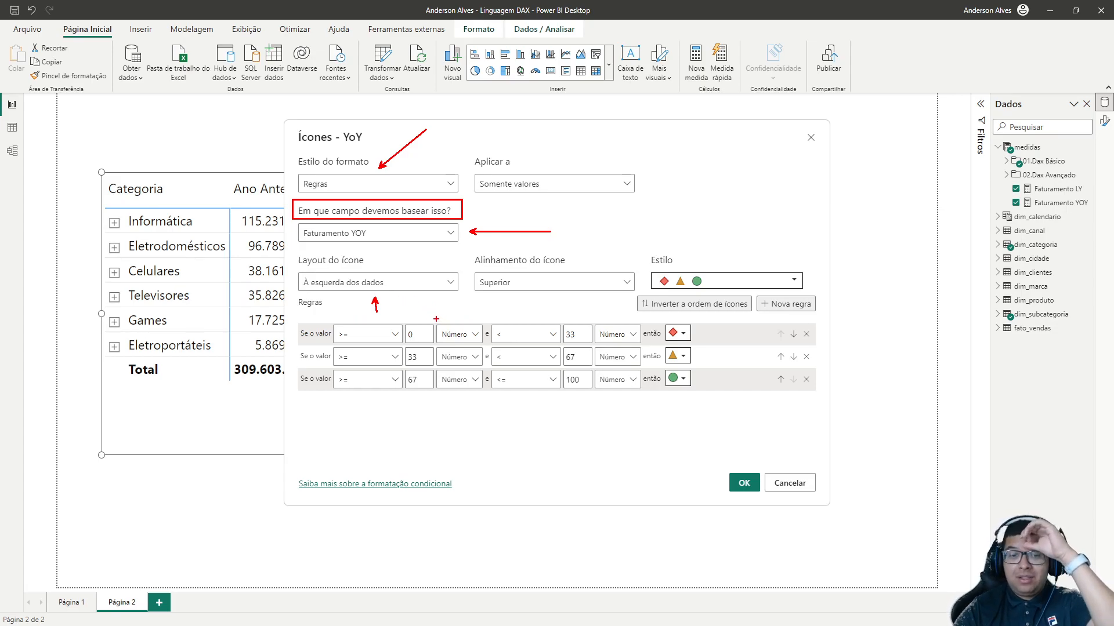
{"action": "left_click_drag", "start_coordinate": [511, 297], "coordinate": [514, 318]}
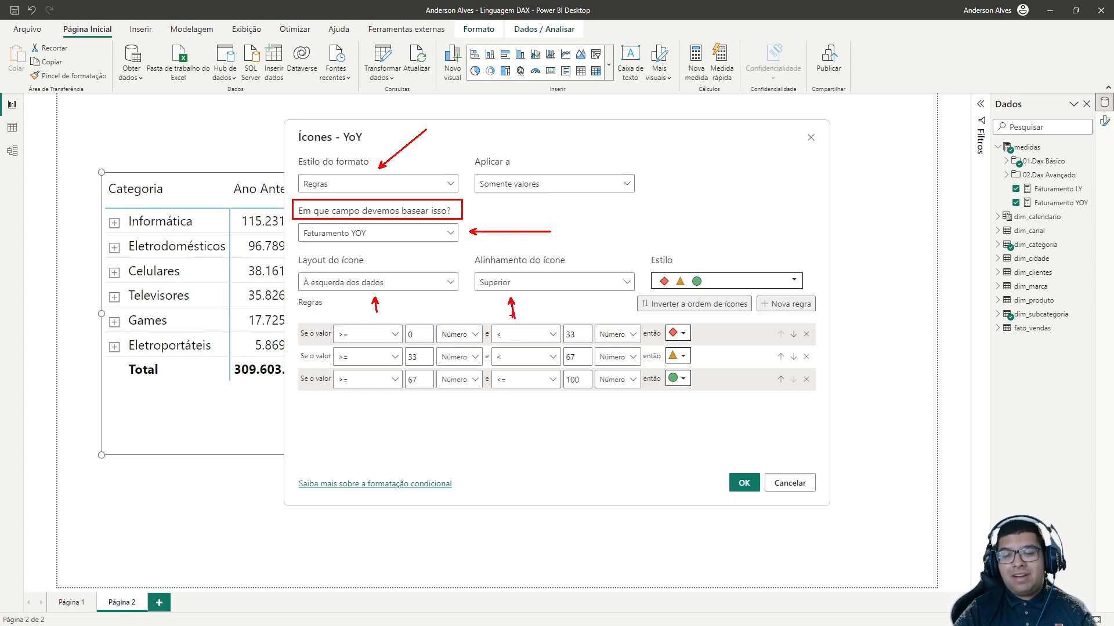
{"action": "key", "text": "Escape"}
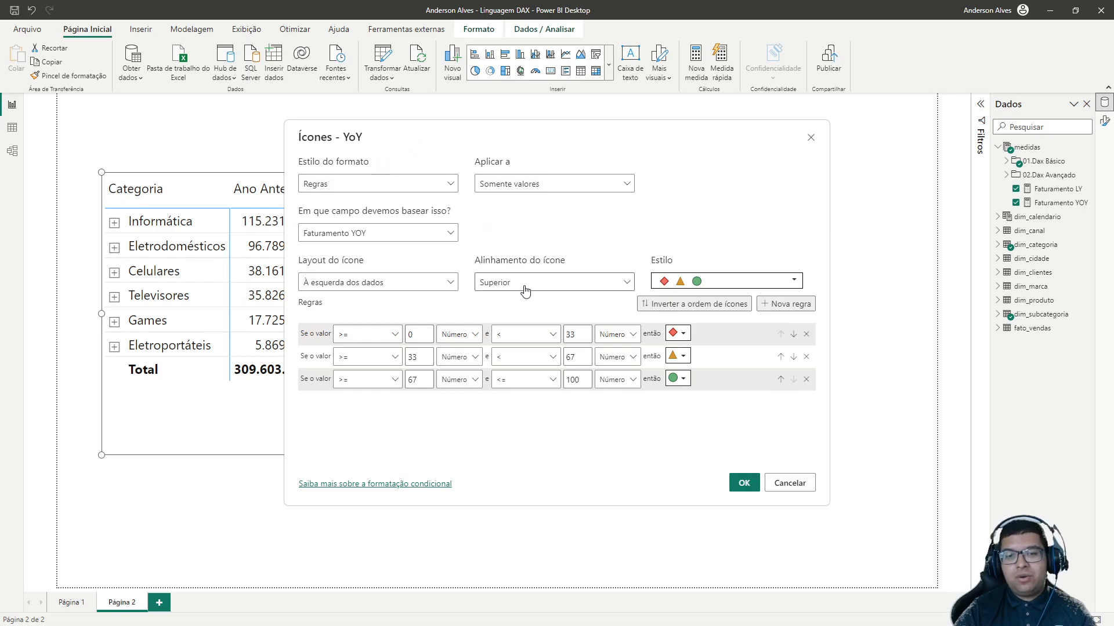
Review the available style and layout options for the YoY icons.
{"action": "left_click", "coordinate": [696, 282]}
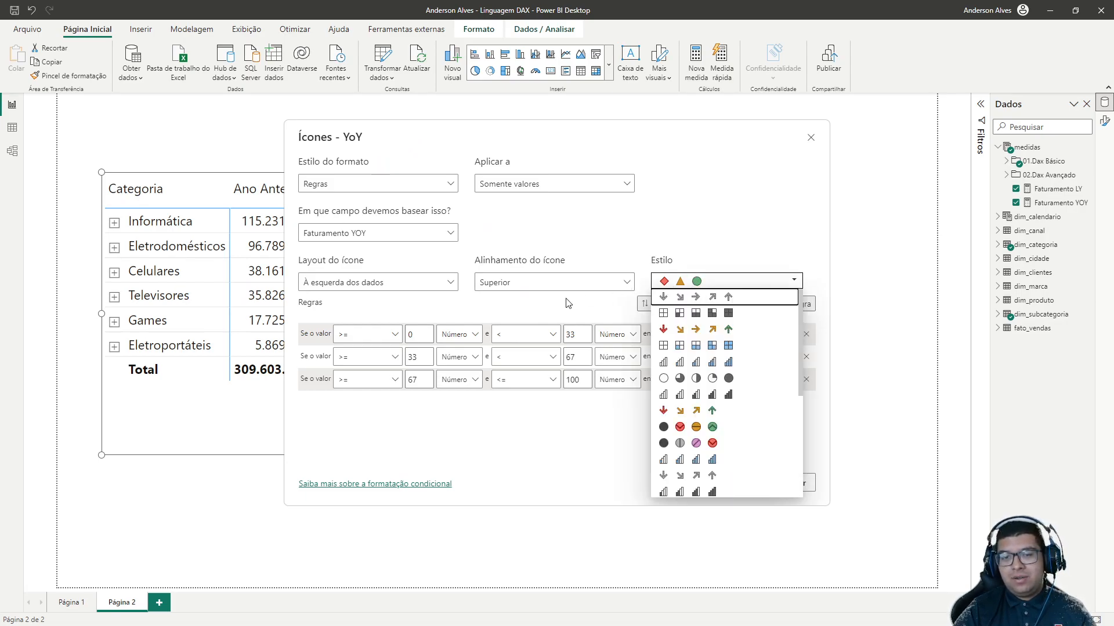
{"action": "left_click", "coordinate": [542, 283]}
{"action": "left_click", "coordinate": [551, 283]}
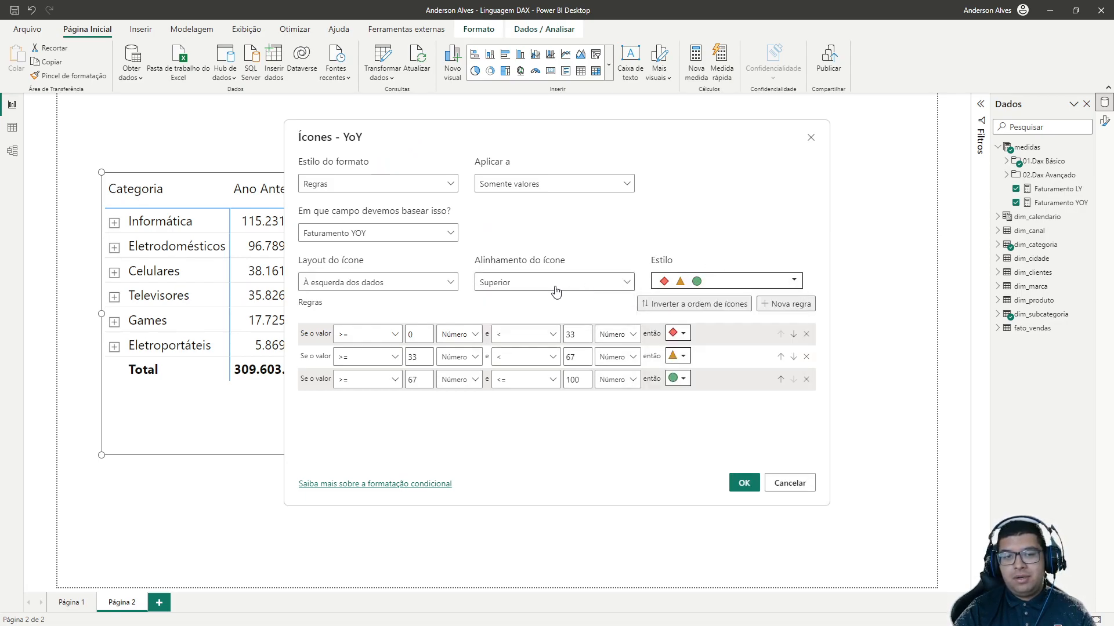
{"action": "left_click", "coordinate": [397, 284]}
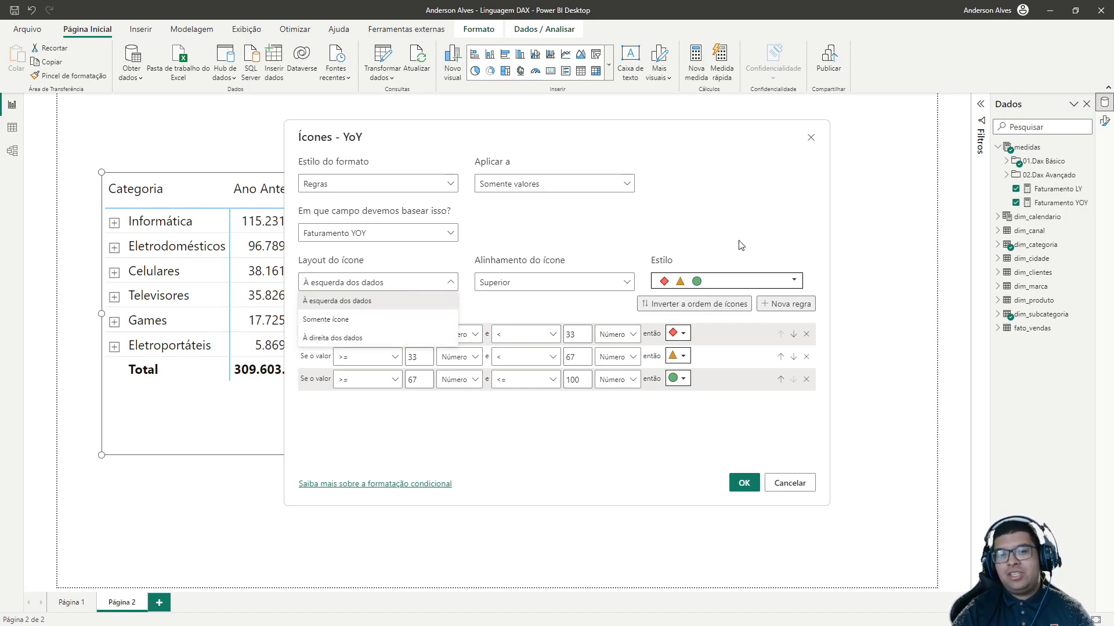
{"action": "left_click", "coordinate": [733, 258]}
{"action": "left_click", "coordinate": [719, 281]}
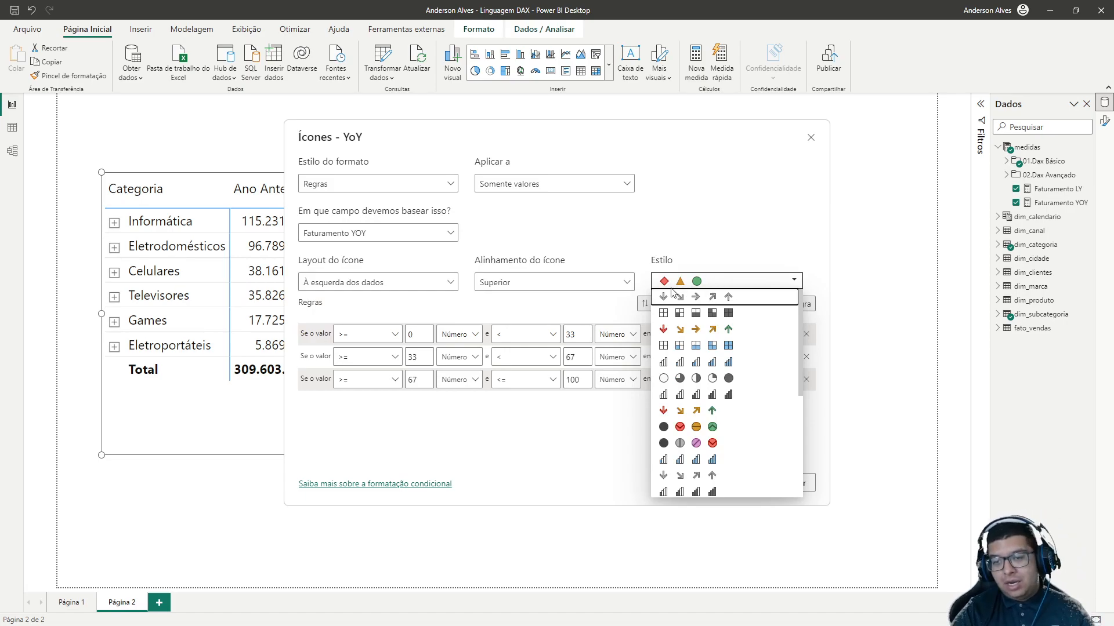
{"action": "left_click", "coordinate": [730, 242]}
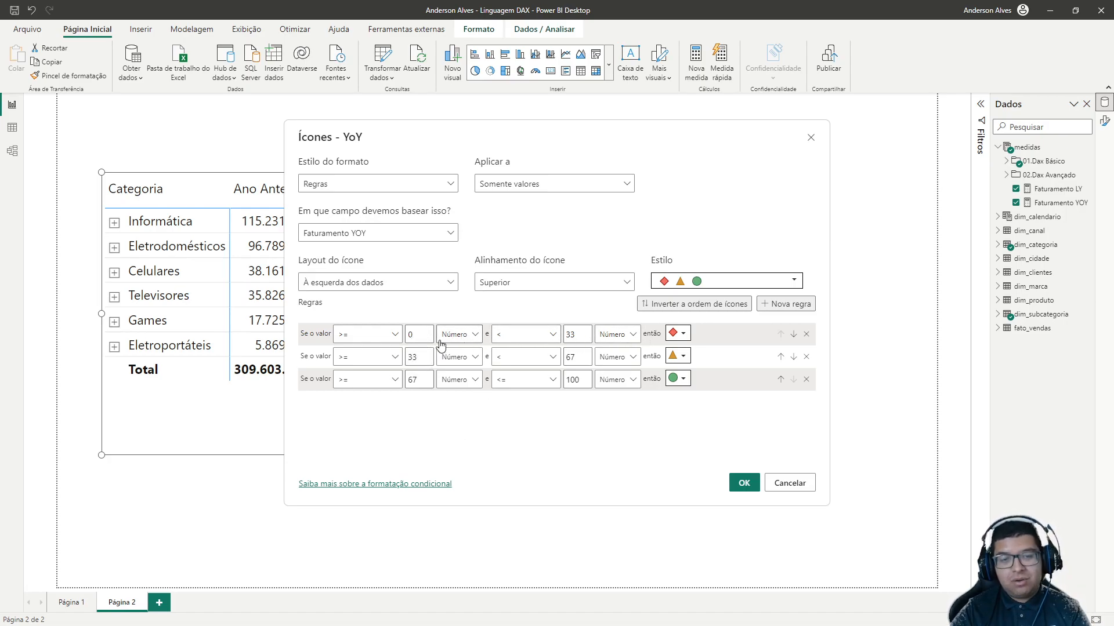
Set the red diamond rule to cover values from the minimum (Mín) up to less than 0.
{"action": "left_click_drag", "start_coordinate": [419, 338], "coordinate": [335, 339]}
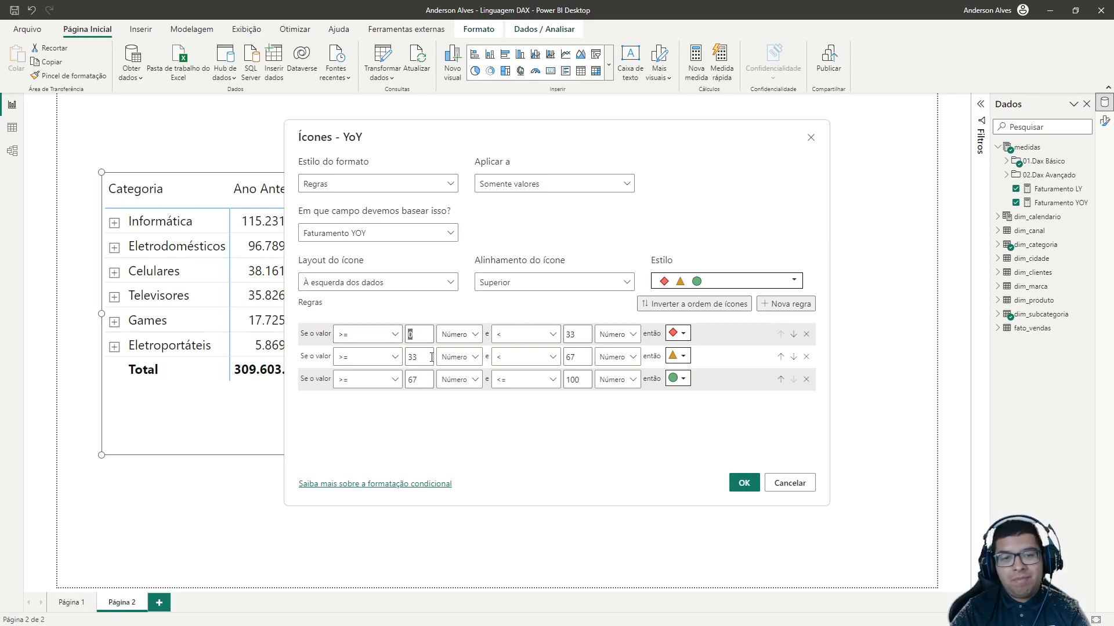
{"action": "key", "text": "BackSpace"}
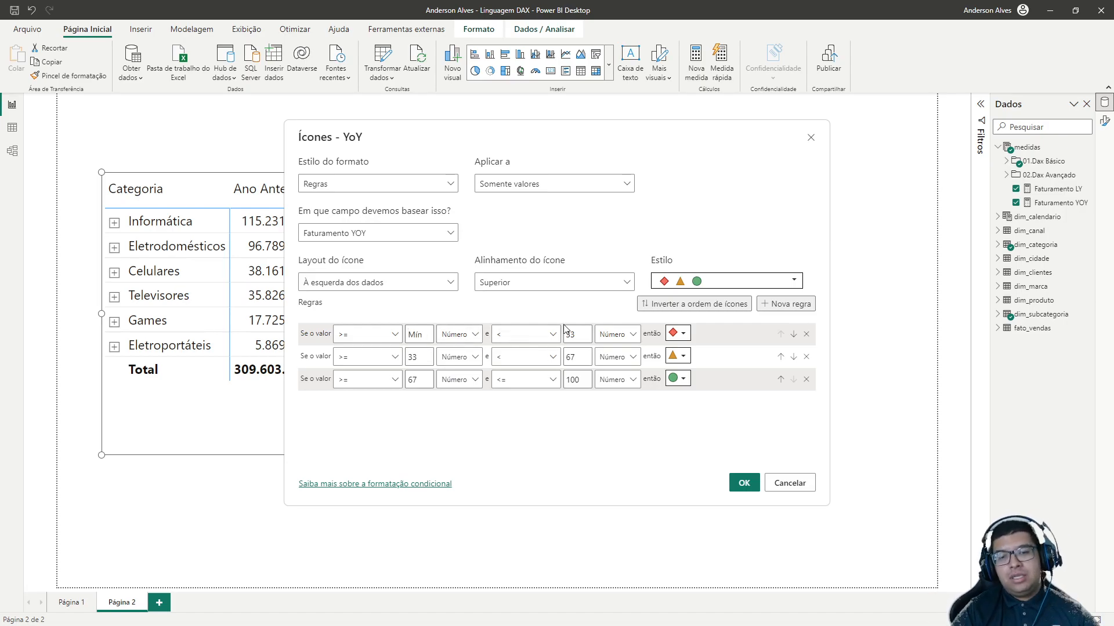
{"action": "key", "text": "Escape"}
{"action": "left_click_drag", "start_coordinate": [582, 336], "coordinate": [530, 335]}
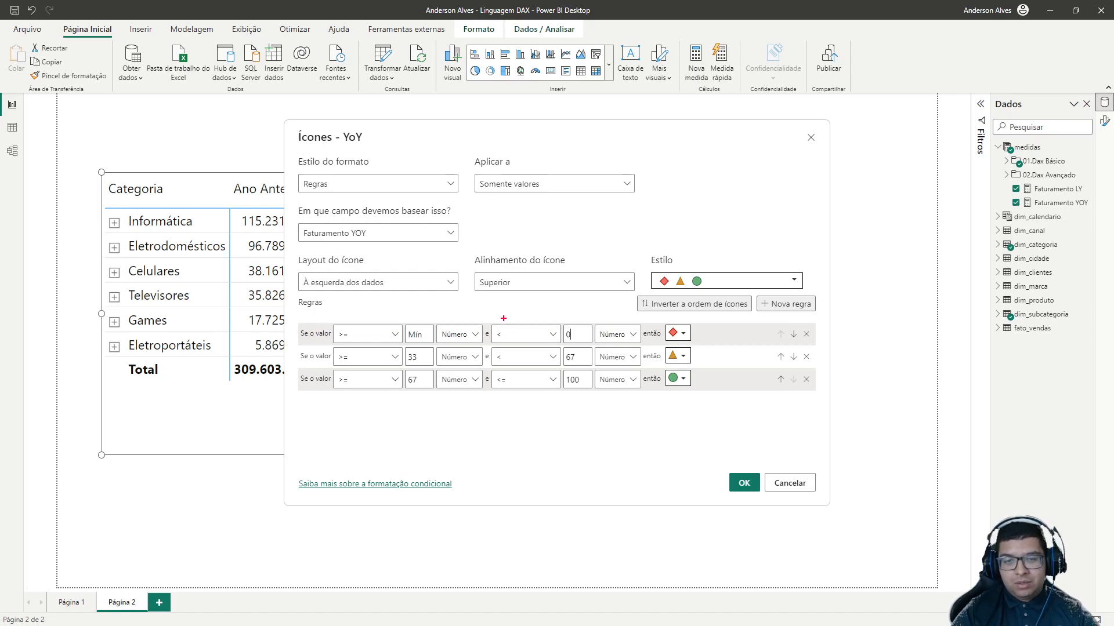
{"action": "left_click_drag", "start_coordinate": [489, 316], "coordinate": [592, 346]}
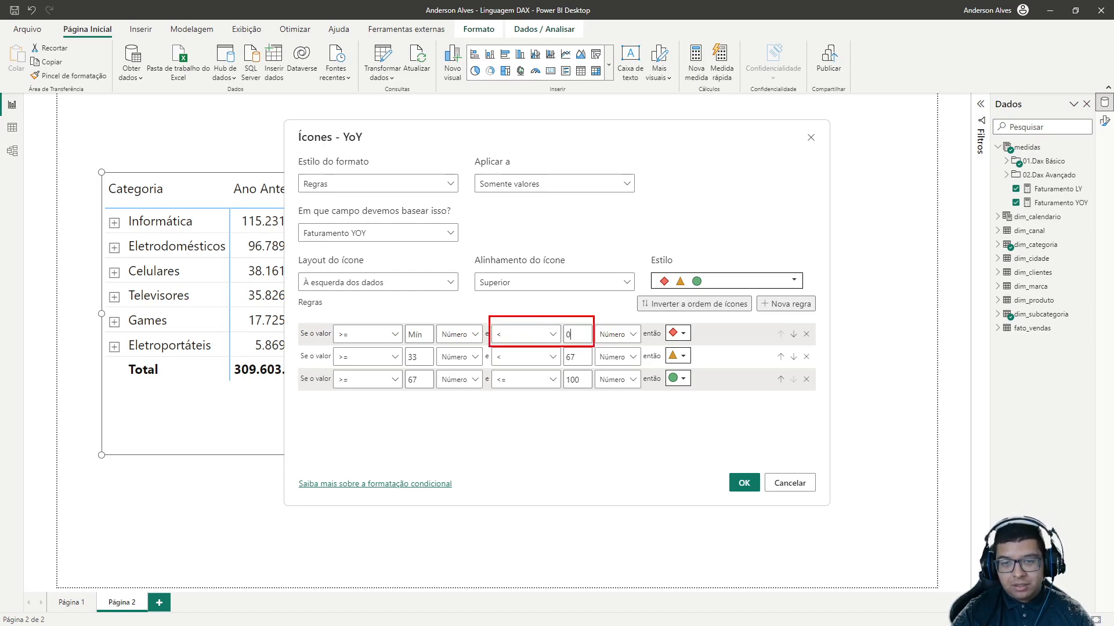
{"action": "left_click_drag", "start_coordinate": [517, 322], "coordinate": [527, 294]}
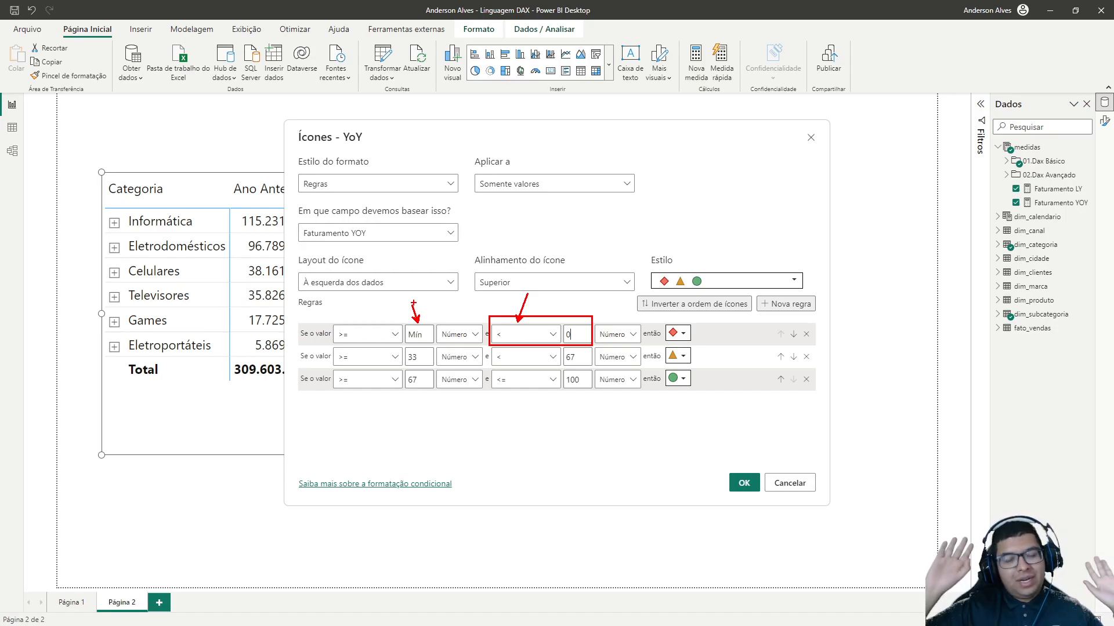
{"action": "left_click_drag", "start_coordinate": [726, 328], "coordinate": [698, 331]}
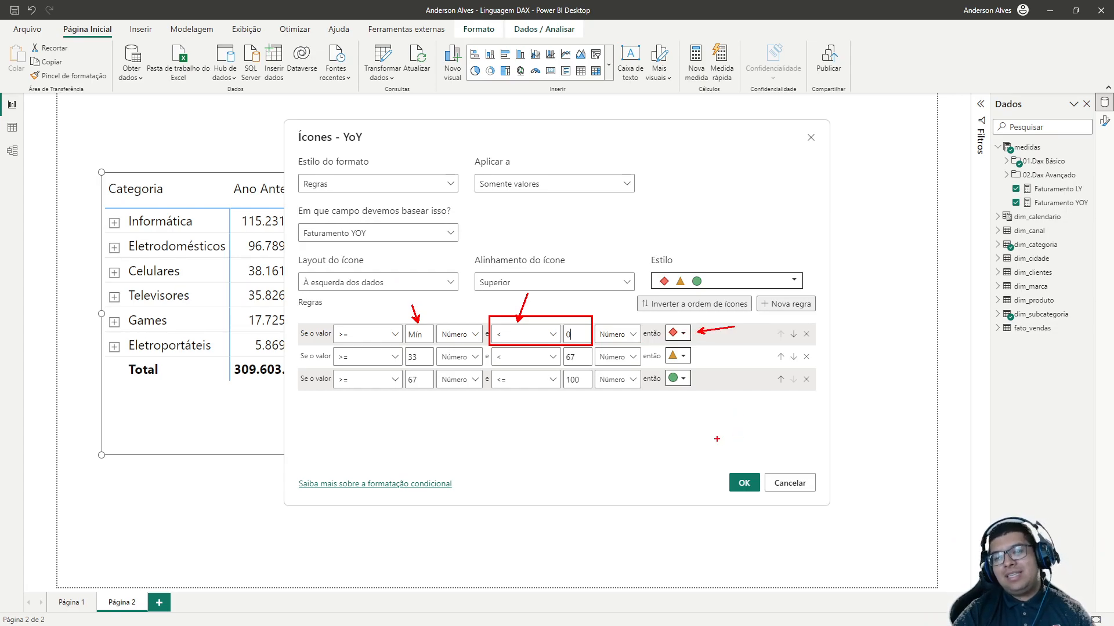
{"action": "key", "text": "Escape"}
Make the orange triangle rule match only values equal to 0.
{"action": "left_click", "coordinate": [385, 359]}
{"action": "left_click", "coordinate": [387, 406]}
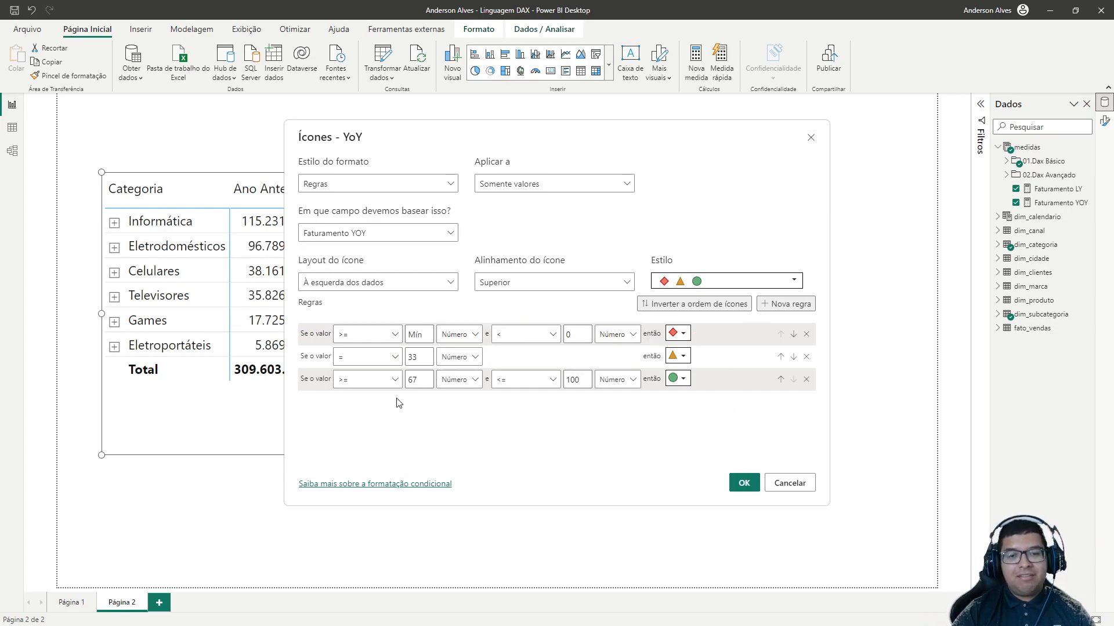
{"action": "left_click_drag", "start_coordinate": [407, 358], "coordinate": [376, 360]}
{"action": "type", "text": "0"}
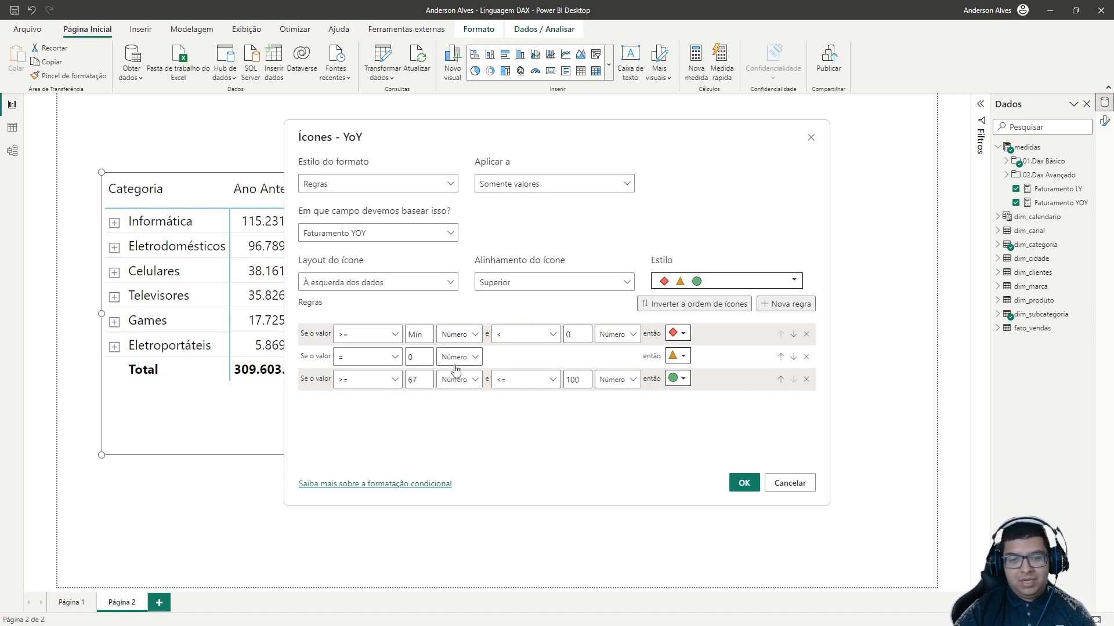
Set the green circle rule to cover values greater than 0 up to the maximum (Máx).
{"action": "left_click", "coordinate": [371, 383]}
{"action": "left_click", "coordinate": [369, 403]}
{"action": "left_click_drag", "start_coordinate": [419, 380], "coordinate": [378, 381]}
{"action": "type", "text": "0"}
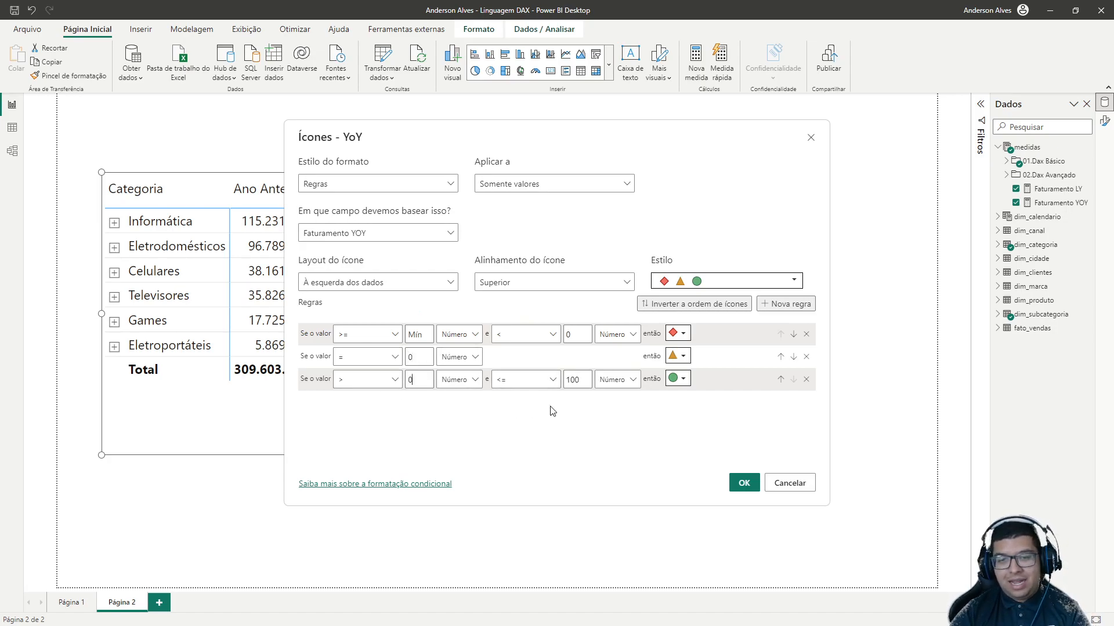
{"action": "left_click_drag", "start_coordinate": [582, 380], "coordinate": [539, 384]}
{"action": "key", "text": "BackSpace"}
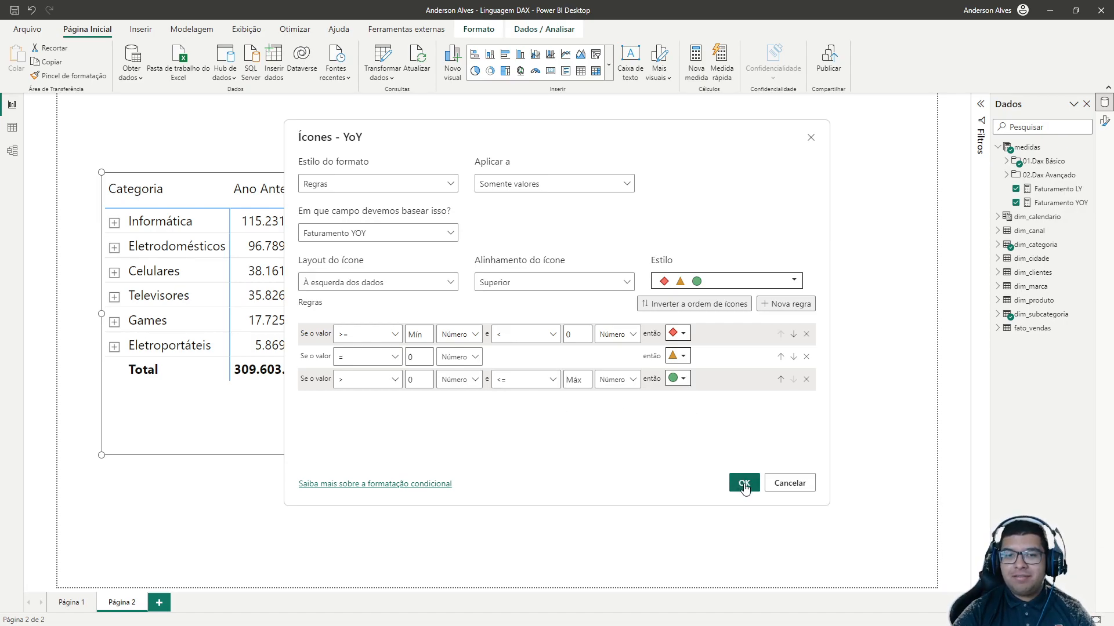
Try applying the YoY icons to Valores e totais, and return them to Somente valores.
{"action": "left_click_drag", "start_coordinate": [524, 168], "coordinate": [545, 125]}
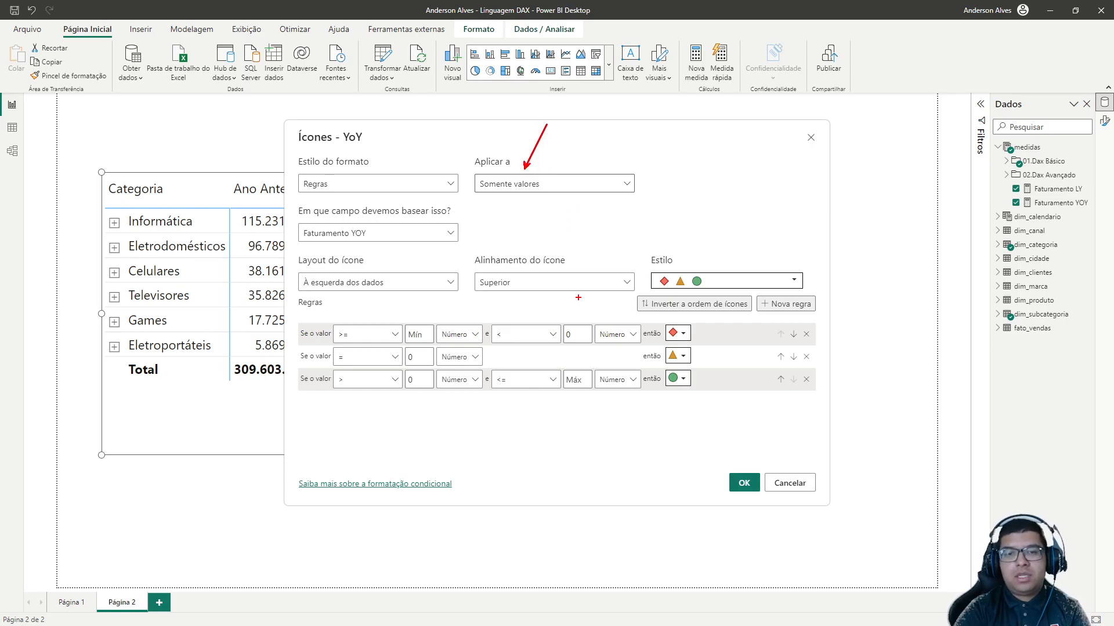
{"action": "key", "text": "Escape"}
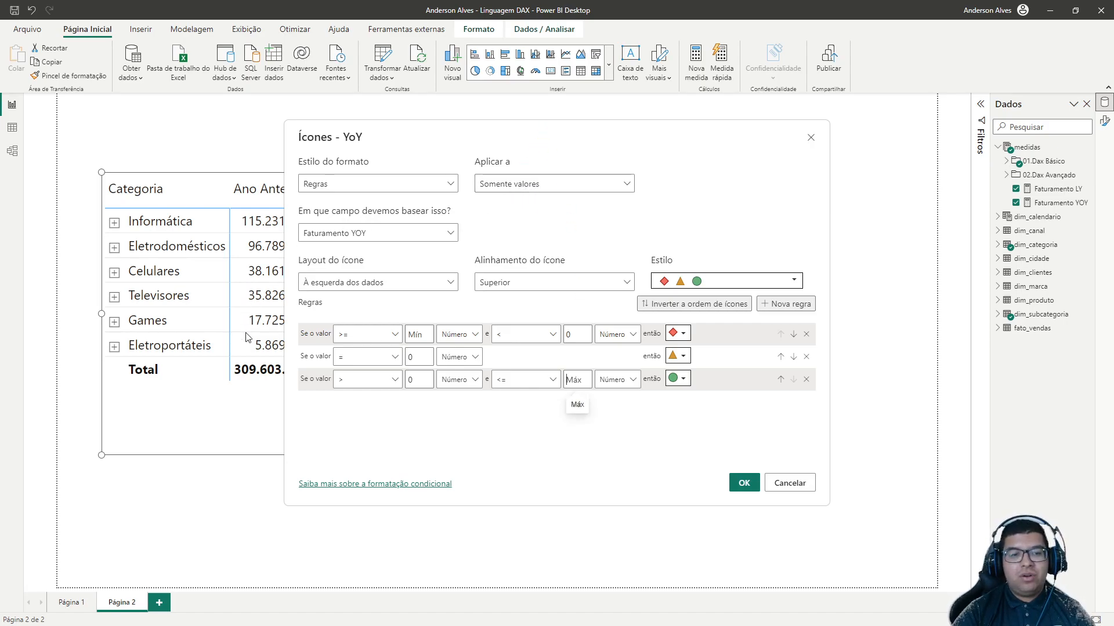
{"action": "left_click", "coordinate": [528, 184]}
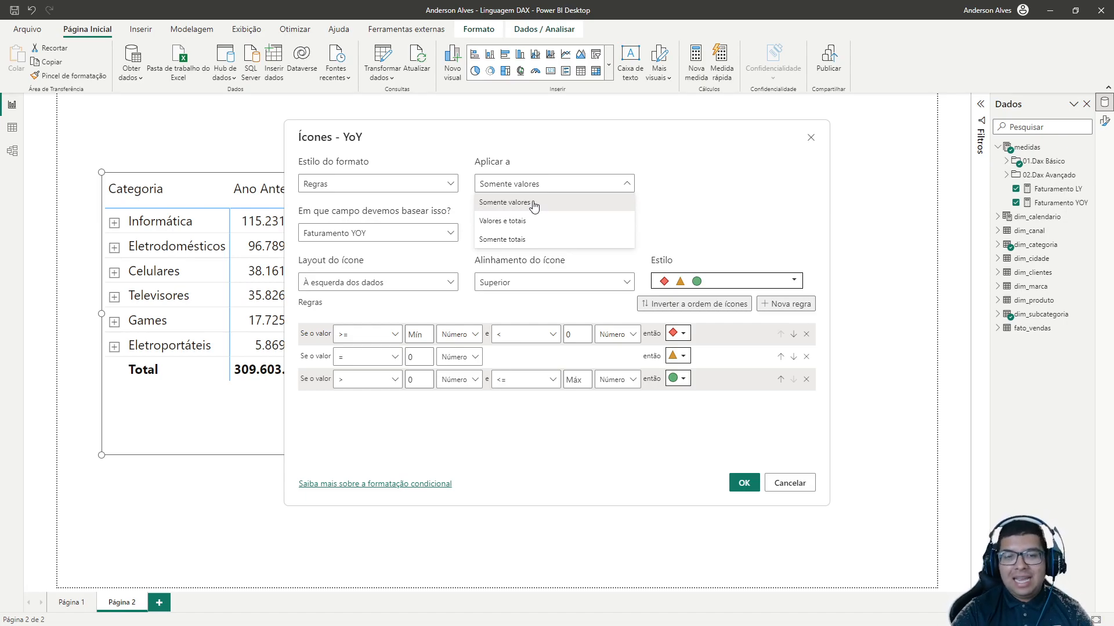
{"action": "left_click", "coordinate": [500, 227]}
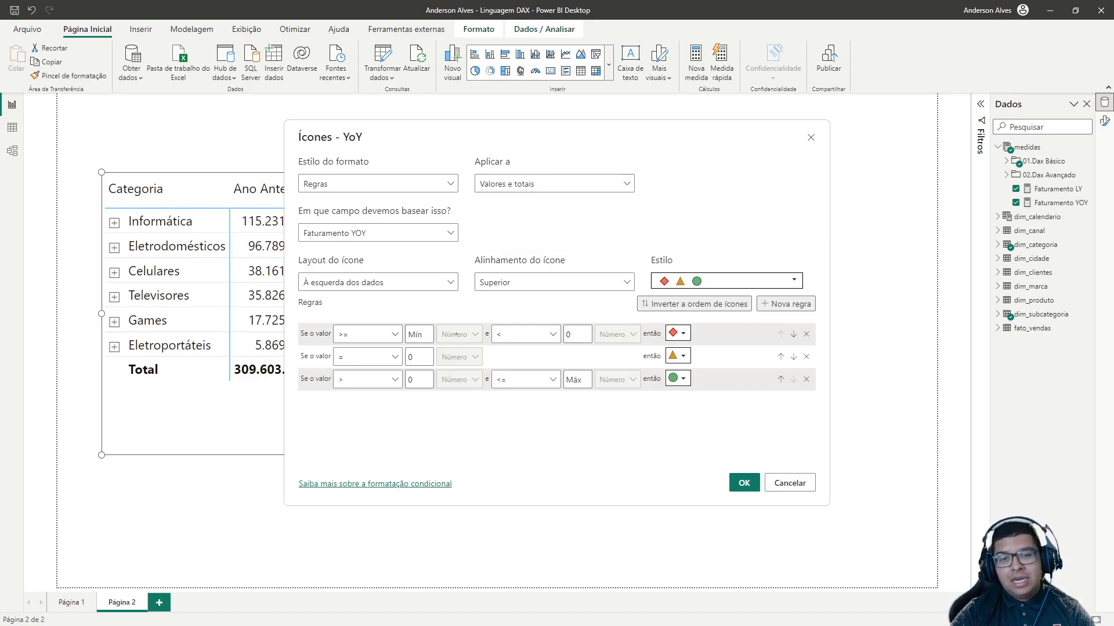
{"action": "left_click_drag", "start_coordinate": [454, 321], "coordinate": [462, 284]}
{"action": "left_click_drag", "start_coordinate": [491, 353], "coordinate": [539, 353]}
{"action": "left_click_drag", "start_coordinate": [455, 394], "coordinate": [455, 432]}
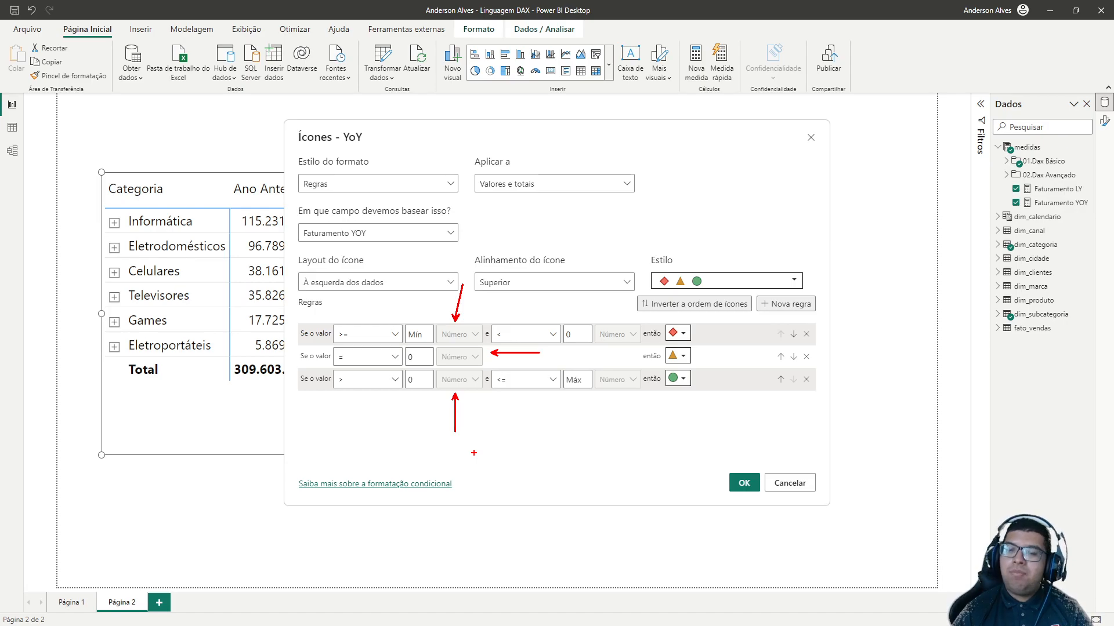
{"action": "key", "text": "Escape"}
{"action": "left_click", "coordinate": [517, 184]}
{"action": "left_click", "coordinate": [522, 203]}
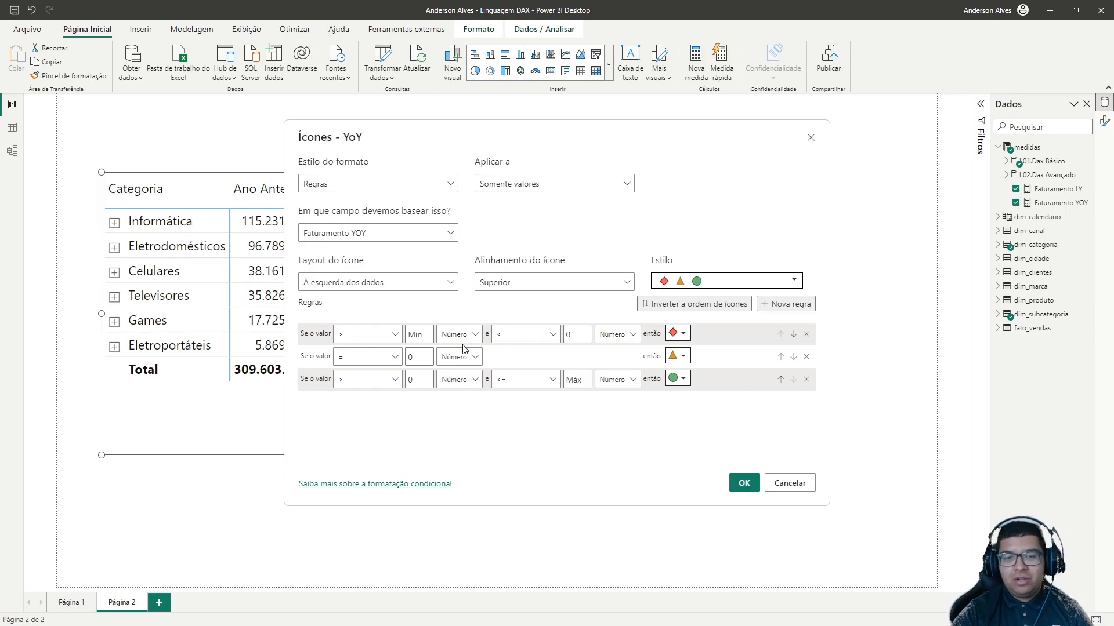
{"action": "left_click", "coordinate": [466, 349]}
{"action": "left_click", "coordinate": [466, 316]}
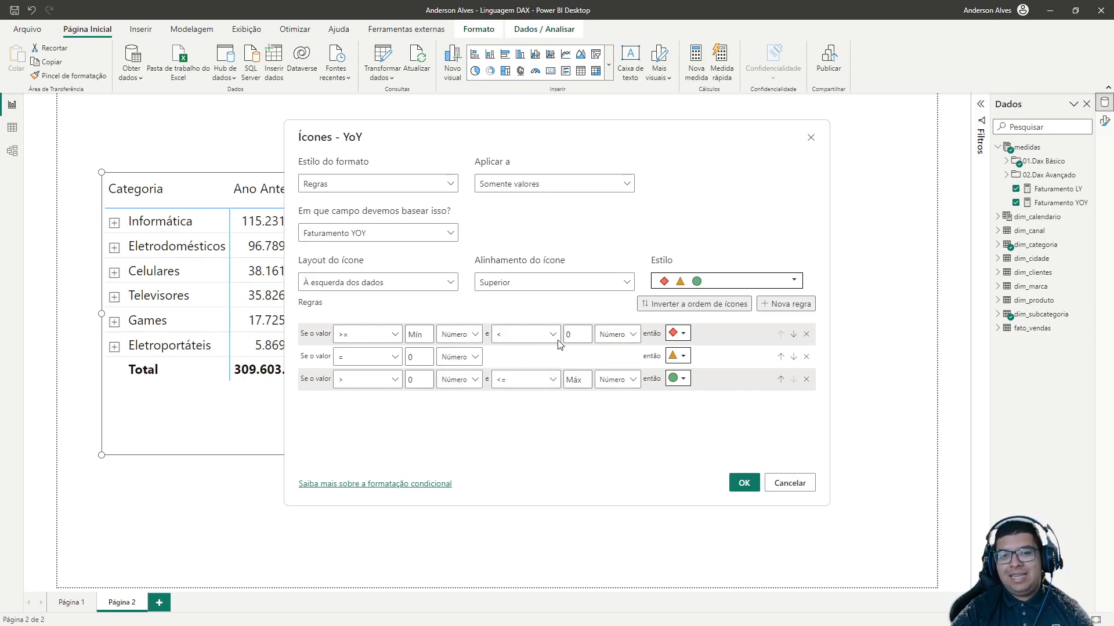
Apply the YoY icon rules to Valores e totais and accept the icon formatting.
{"action": "left_click", "coordinate": [524, 184]}
{"action": "left_click", "coordinate": [540, 233]}
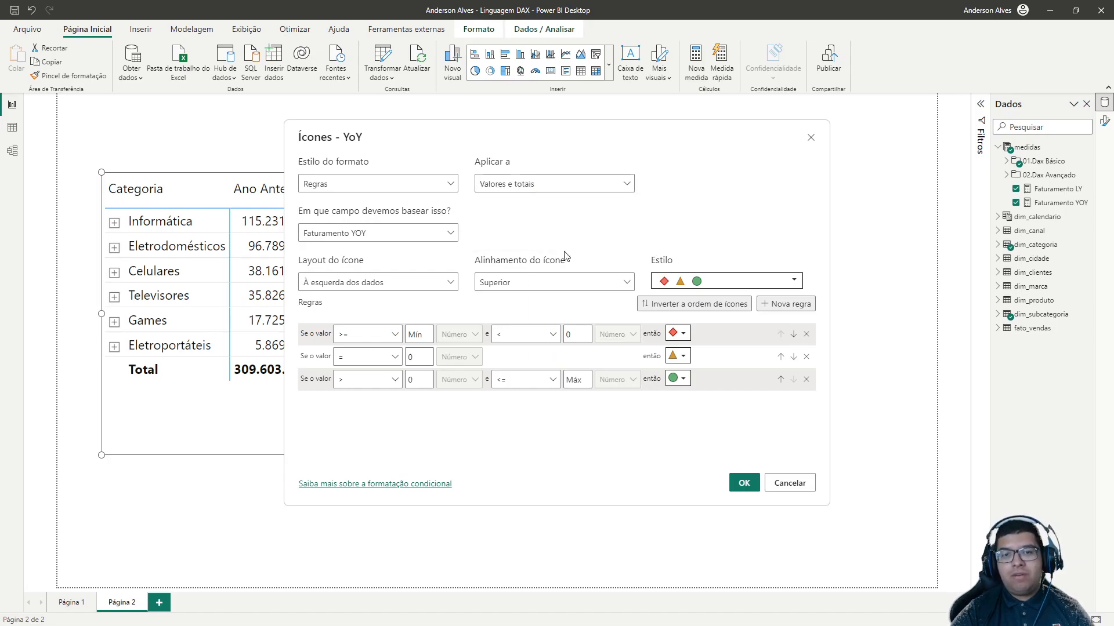
{"action": "left_click", "coordinate": [744, 484]}
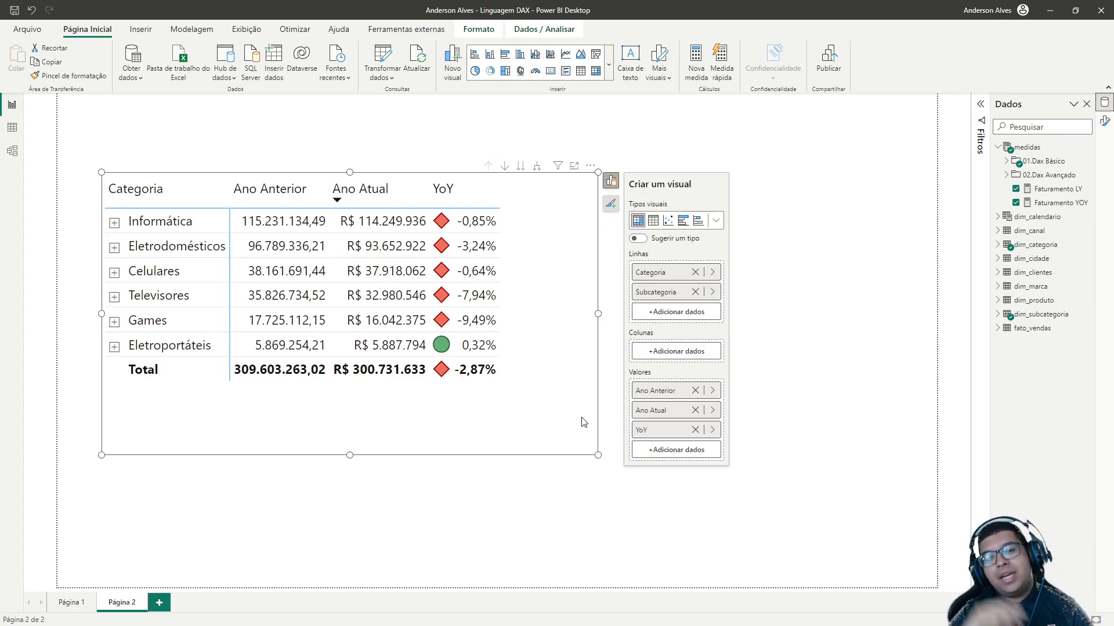
Open the font colour conditional formatting for the matrix's YoY values and set its format style to Regras.
{"action": "right_click", "coordinate": [645, 433]}
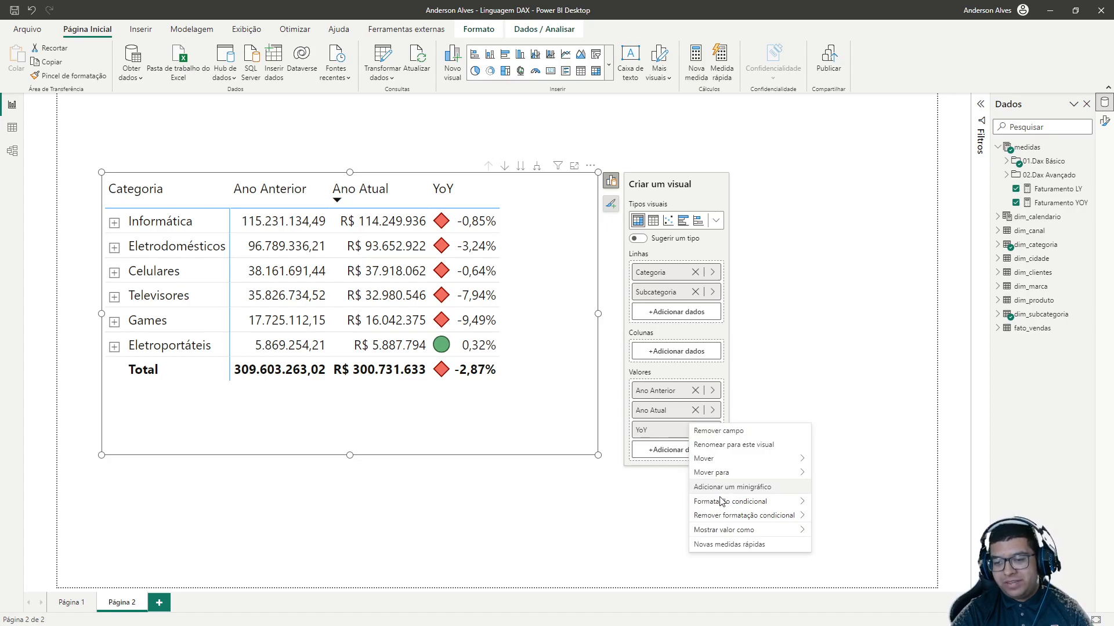
{"action": "mouse_move", "coordinate": [717, 505]}
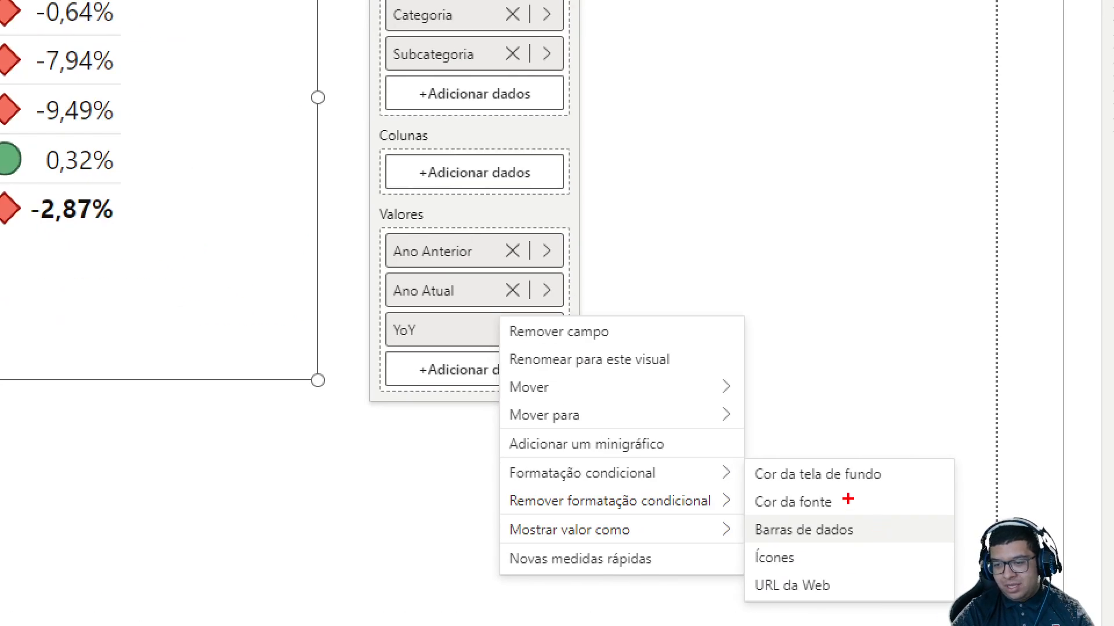
{"action": "left_click_drag", "start_coordinate": [847, 499], "coordinate": [994, 499]}
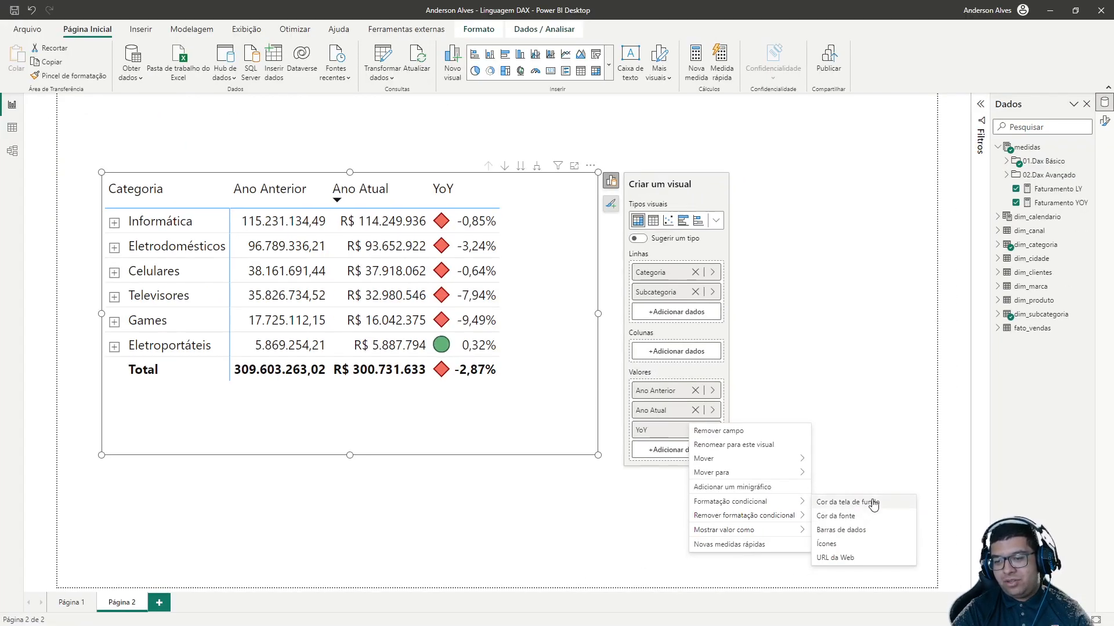
{"action": "left_click", "coordinate": [834, 510]}
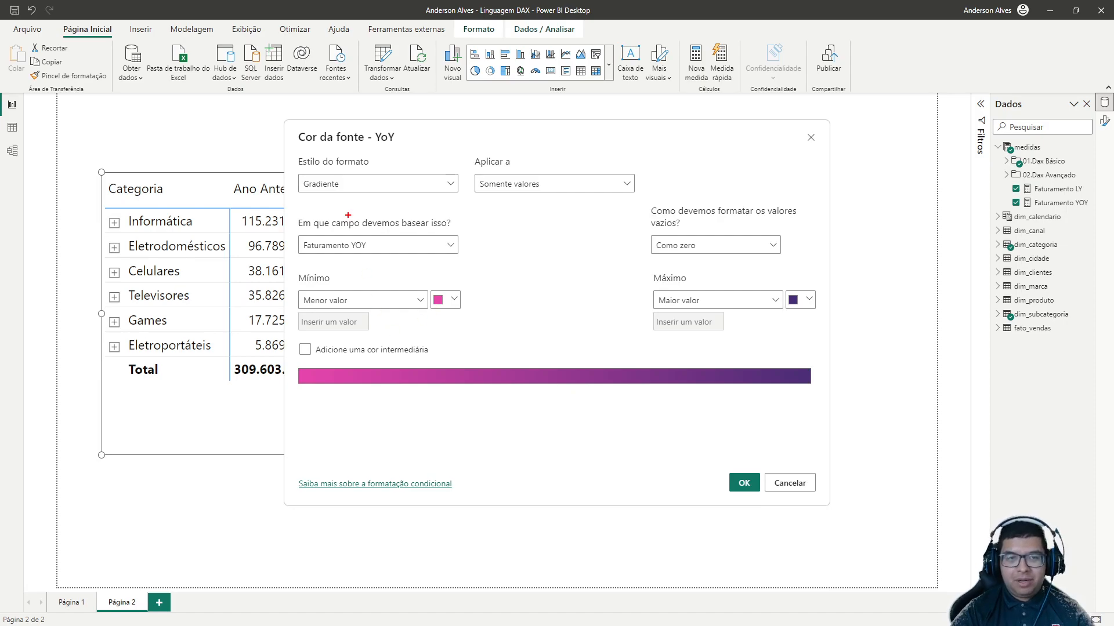
{"action": "left_click_drag", "start_coordinate": [385, 163], "coordinate": [433, 137]}
{"action": "key", "text": "Escape"}
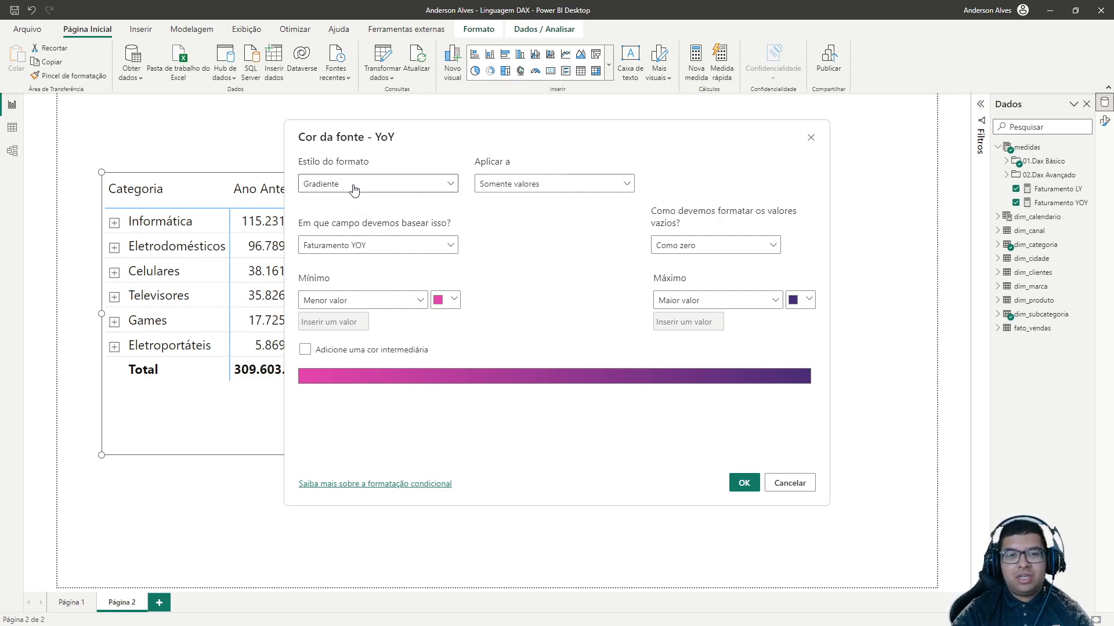
{"action": "left_click", "coordinate": [355, 183]}
{"action": "left_click", "coordinate": [338, 226]}
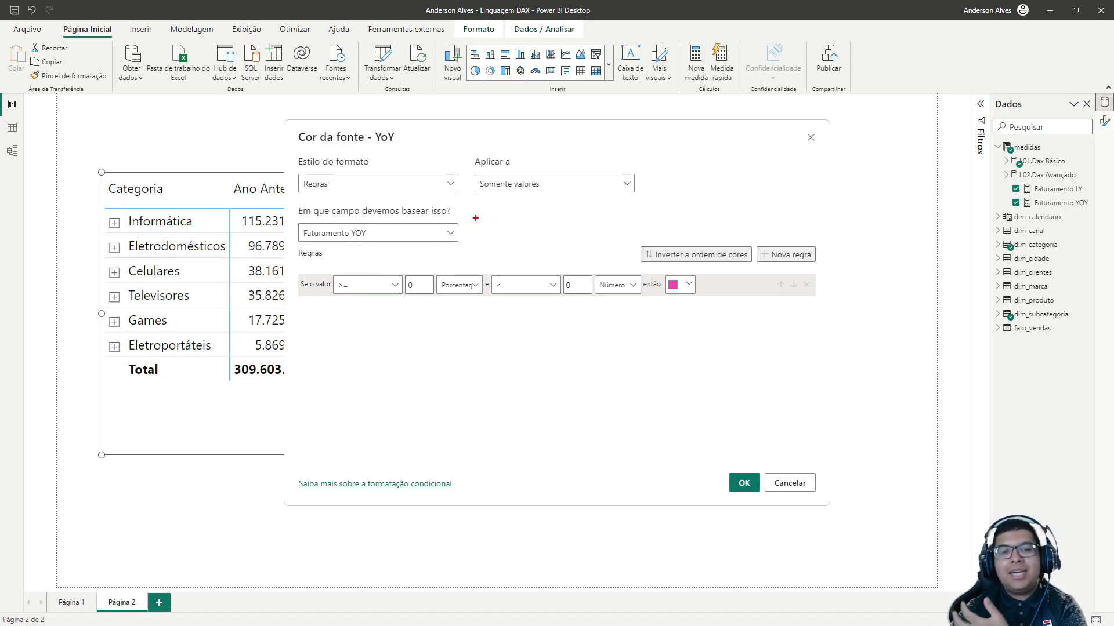
{"action": "left_click_drag", "start_coordinate": [470, 232], "coordinate": [512, 228]}
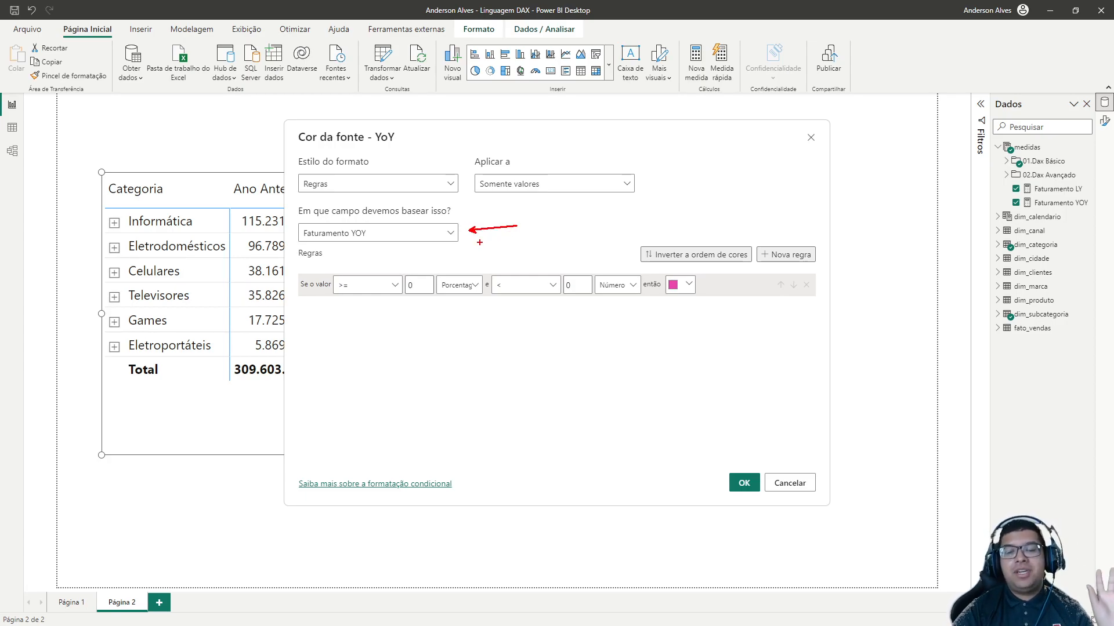
{"action": "key", "text": "Escape"}
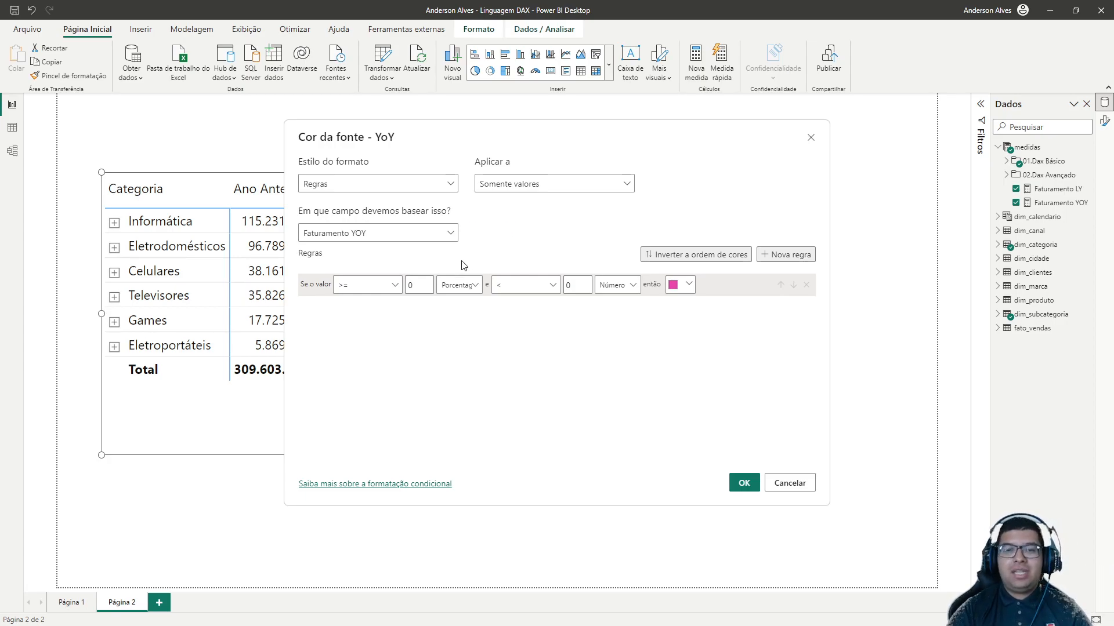
Try applying the YoY font colour rules to Valores e totais, and return them to Somente valores.
{"action": "left_click", "coordinate": [510, 185]}
{"action": "left_click", "coordinate": [512, 219]}
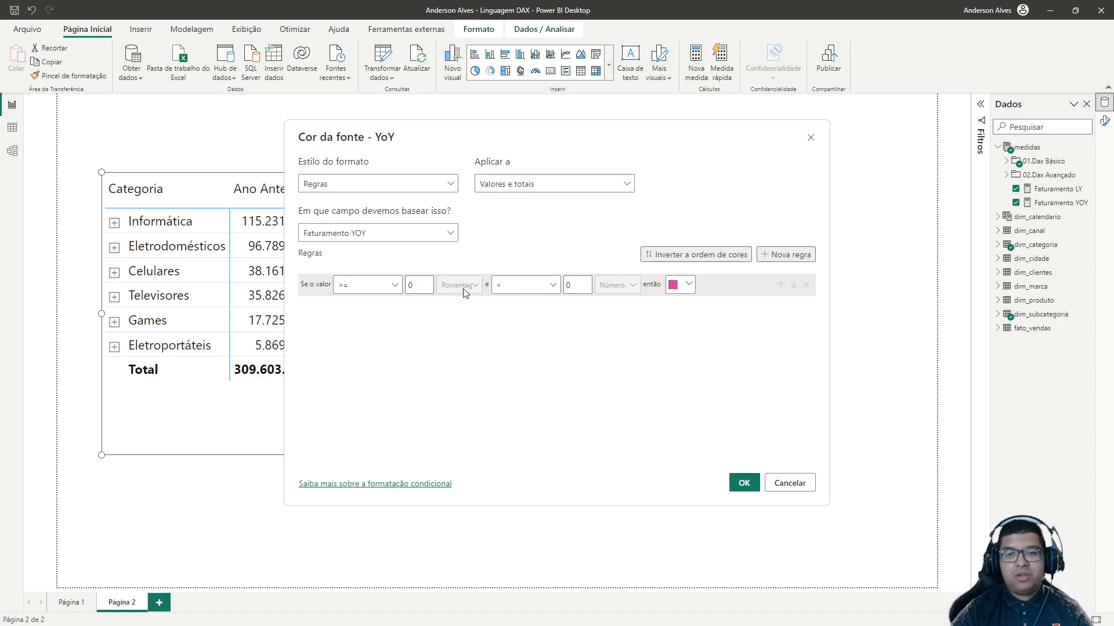
{"action": "left_click", "coordinate": [515, 185]}
{"action": "left_click", "coordinate": [518, 220]}
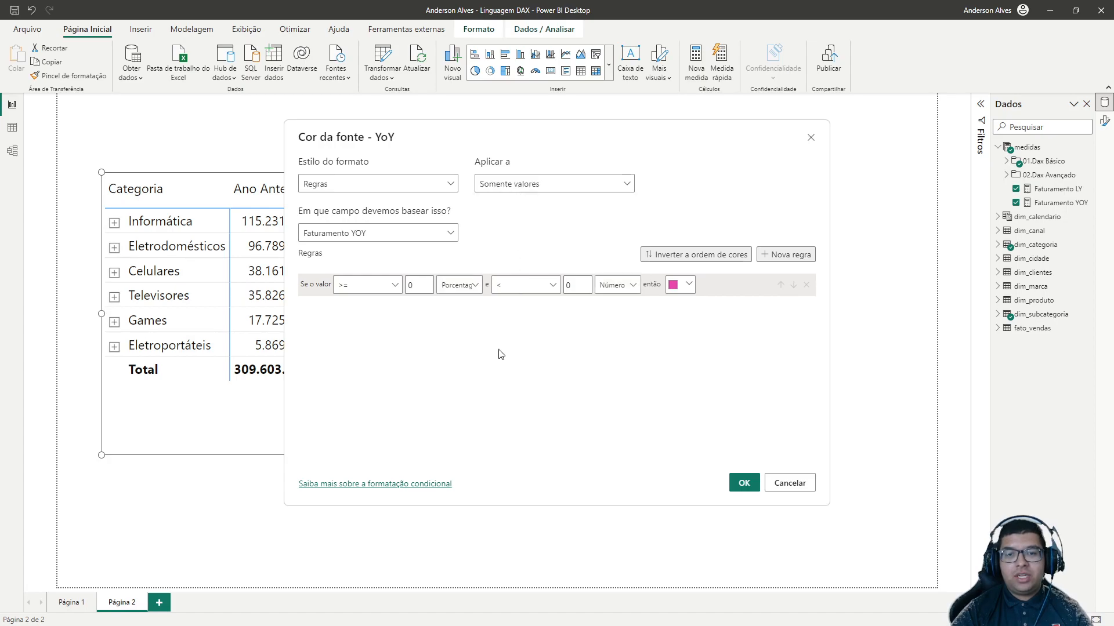
Add two more font colour rules and make the first one cover numbers from the minimum (Mín) to below 0.
{"action": "left_click", "coordinate": [458, 288]}
{"action": "left_click", "coordinate": [458, 321]}
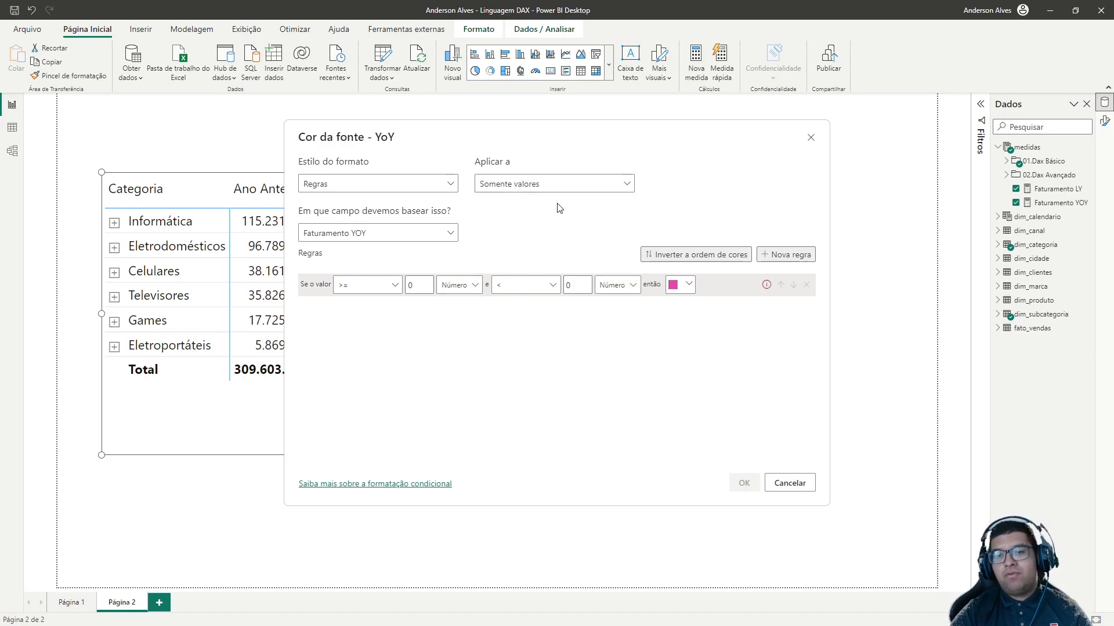
{"action": "left_click", "coordinate": [787, 254]}
{"action": "left_click", "coordinate": [787, 255]}
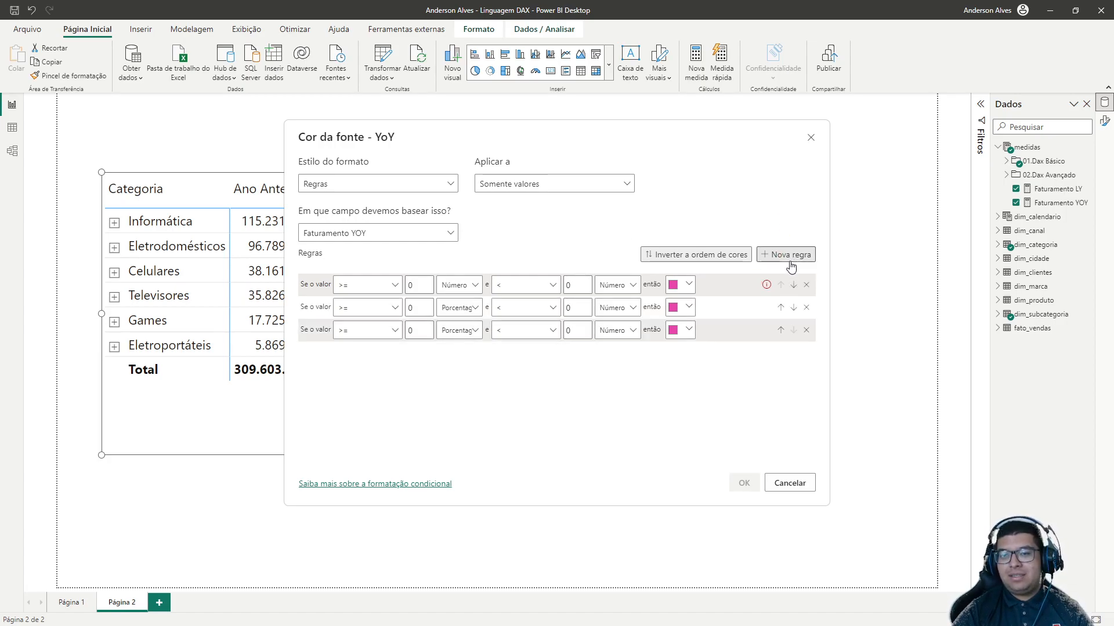
{"action": "left_click_drag", "start_coordinate": [422, 287], "coordinate": [399, 288]}
{"action": "key", "text": "BackSpace"}
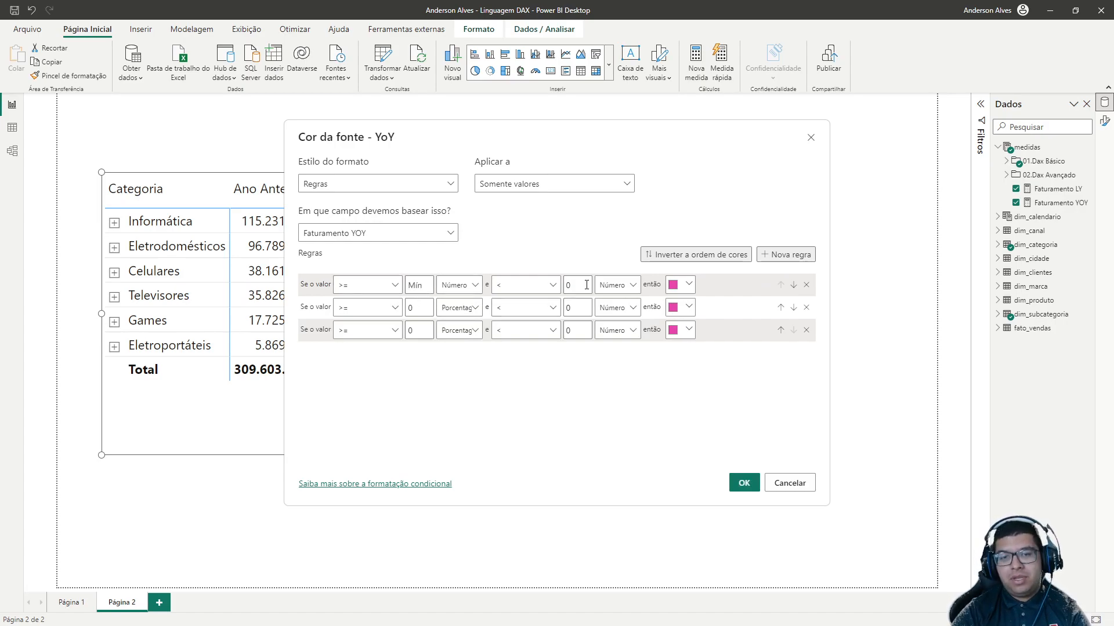
Make the second font colour rule apply to values equal to the number 0.
{"action": "left_click", "coordinate": [365, 307]}
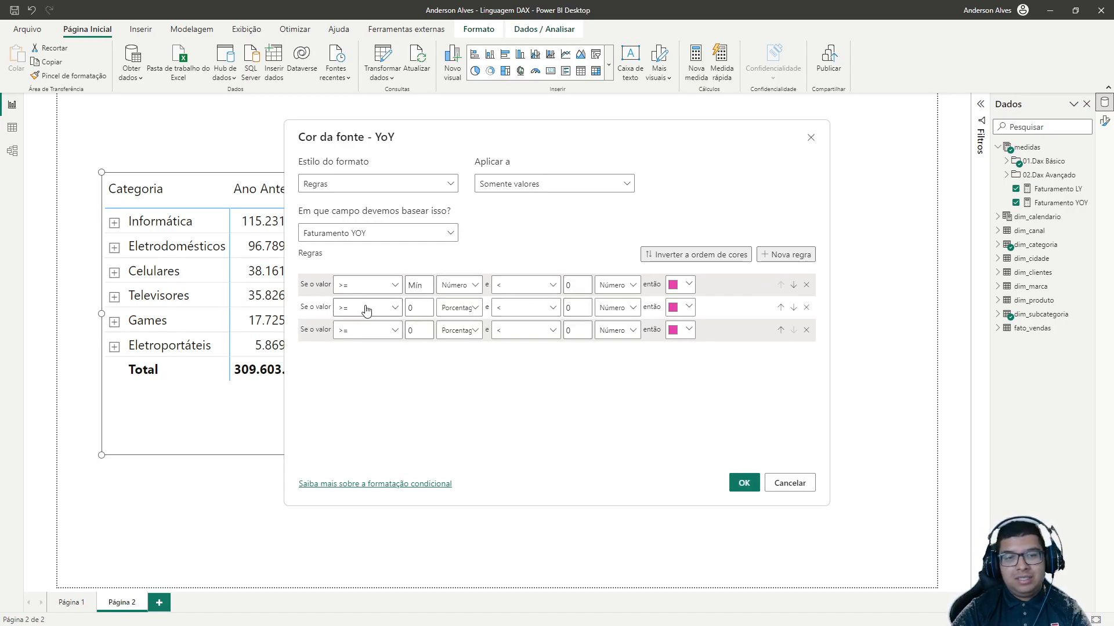
{"action": "left_click", "coordinate": [365, 361]}
{"action": "left_click", "coordinate": [458, 308]}
{"action": "left_click", "coordinate": [460, 325]}
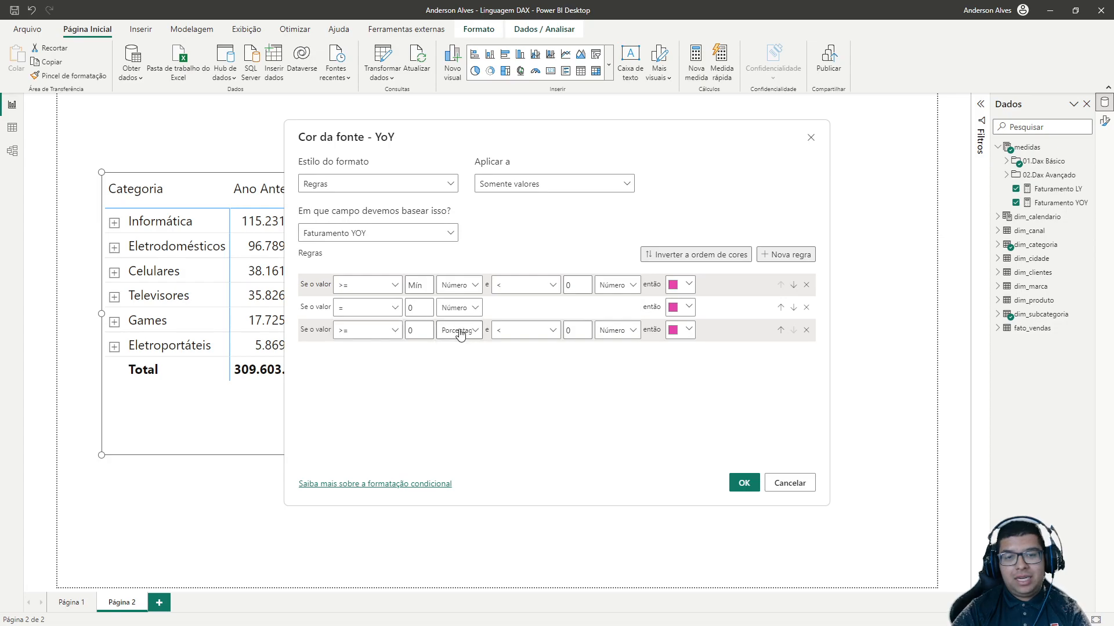
Set the third font colour rule to cover numbers greater than 0 up to the maximum (Máx).
{"action": "left_click", "coordinate": [459, 330]}
{"action": "left_click", "coordinate": [471, 352]}
{"action": "left_click", "coordinate": [366, 330]}
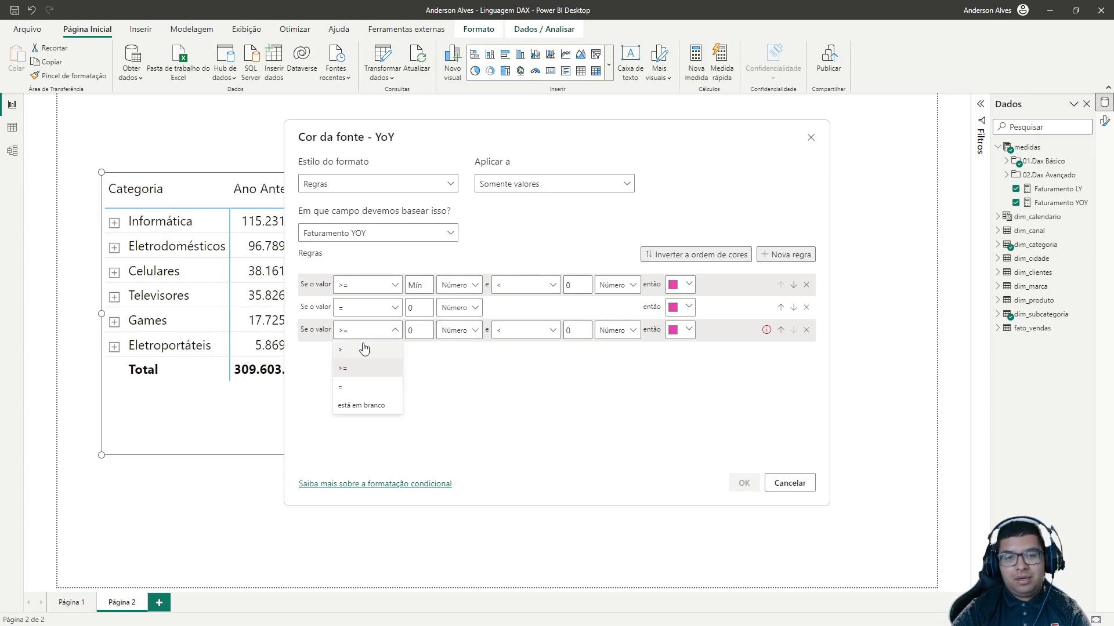
{"action": "left_click", "coordinate": [368, 353]}
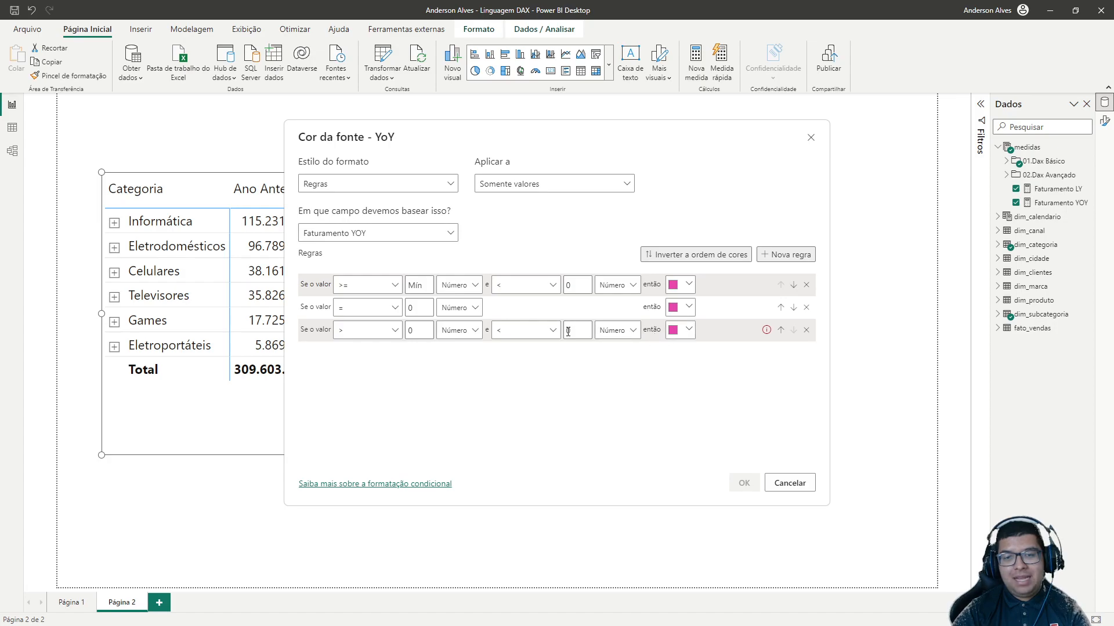
{"action": "left_click", "coordinate": [568, 330]}
{"action": "key", "text": "BackSpace"}
Colour the greater-than-0 rule theme green and the equal-to-0 rule a custom golden yellow.
{"action": "left_click", "coordinate": [680, 308]}
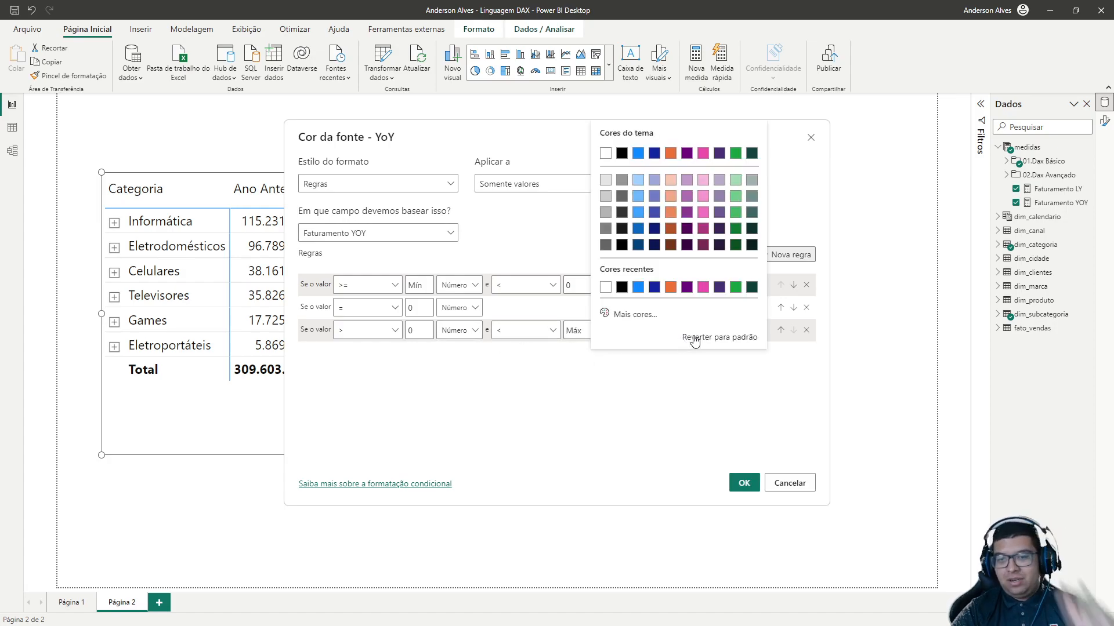
{"action": "left_click", "coordinate": [735, 154]}
{"action": "left_click", "coordinate": [680, 307]}
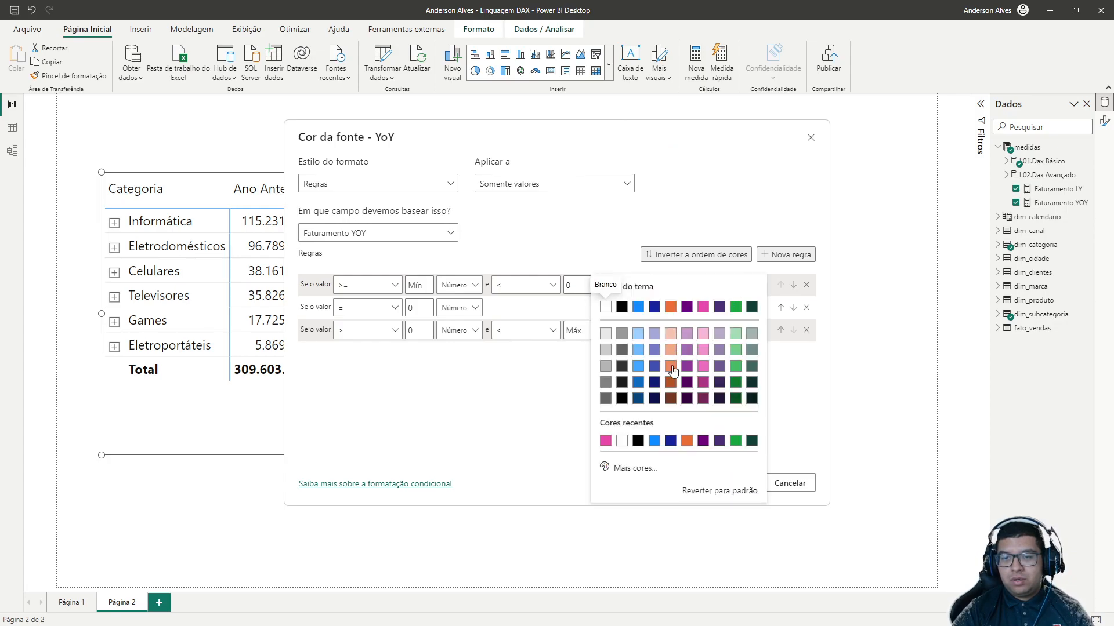
{"action": "left_click", "coordinate": [639, 467]}
{"action": "left_click_drag", "start_coordinate": [633, 427], "coordinate": [619, 428]}
{"action": "left_click", "coordinate": [702, 303]}
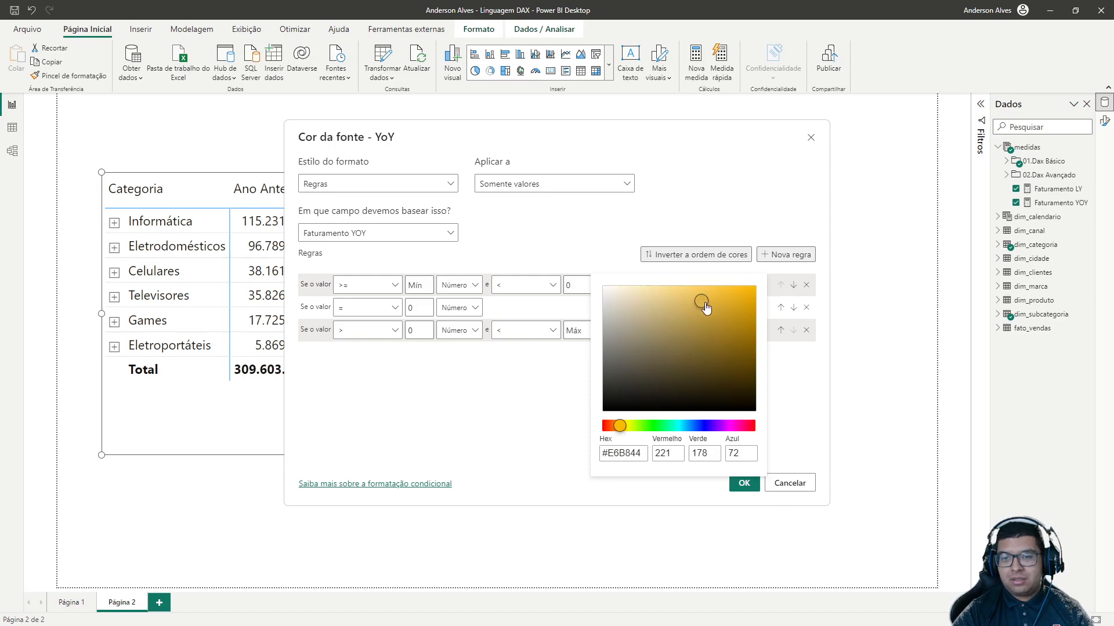
{"action": "left_click", "coordinate": [577, 440]}
Give the below-0 rule the custom red #D75959 and accept the YoY font colour formatting.
{"action": "left_click", "coordinate": [682, 290]}
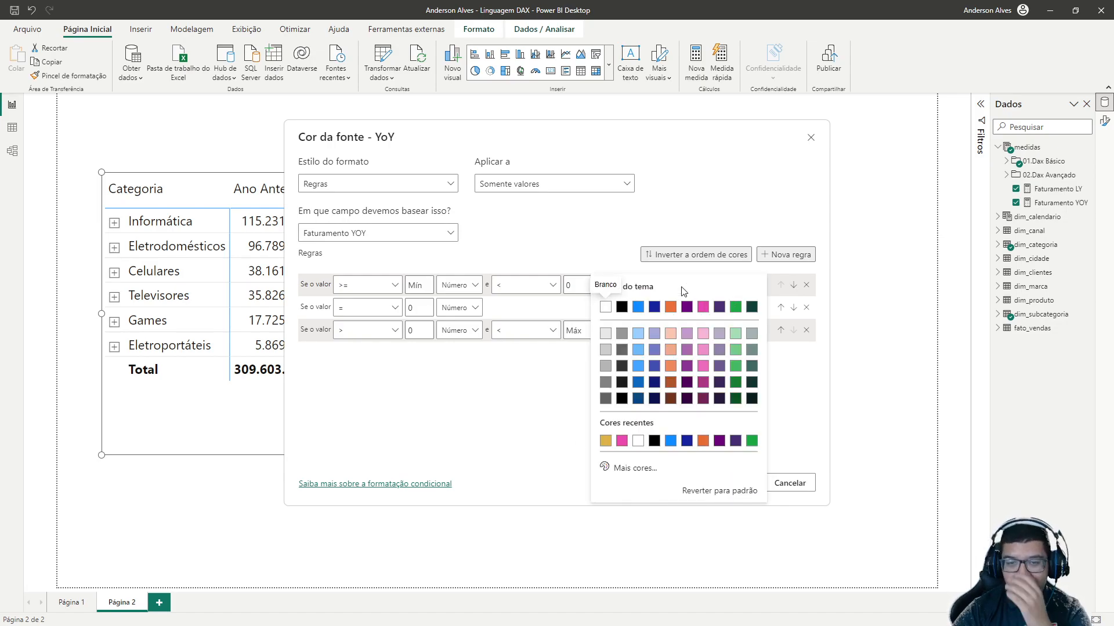
{"action": "left_click", "coordinate": [644, 468]}
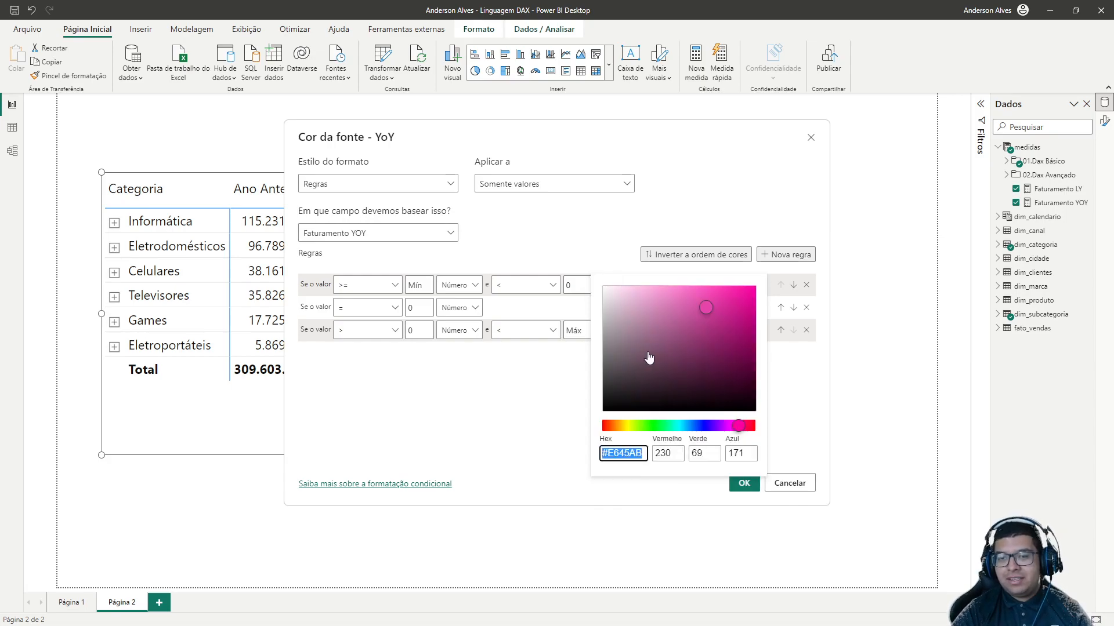
{"action": "left_click_drag", "start_coordinate": [629, 427], "coordinate": [602, 427]}
{"action": "left_click_drag", "start_coordinate": [704, 296], "coordinate": [690, 305]}
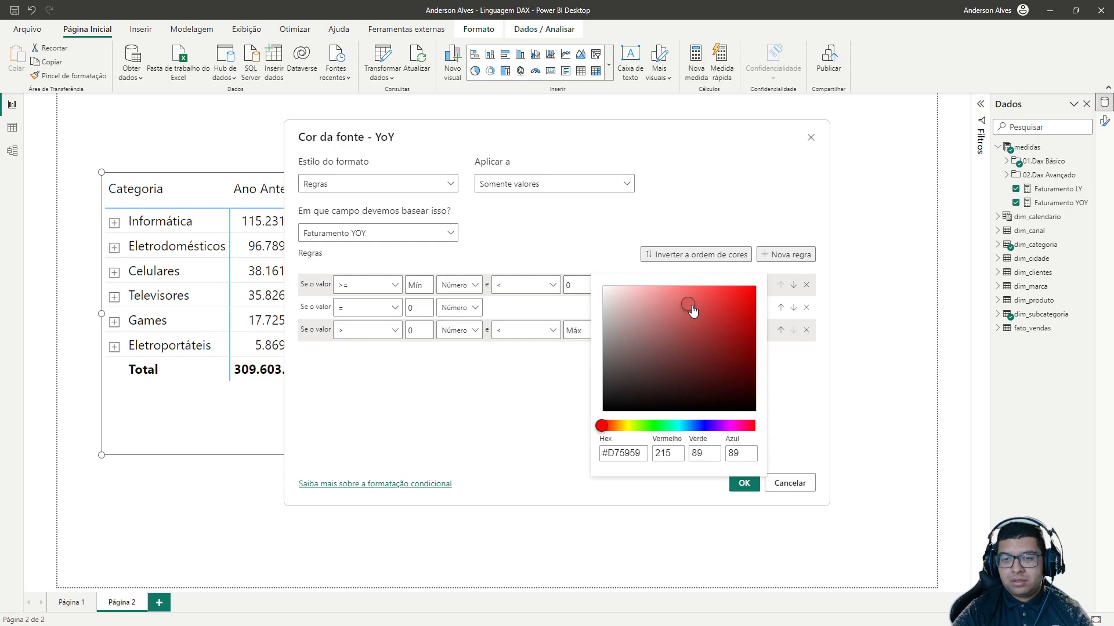
{"action": "left_click", "coordinate": [789, 433]}
{"action": "left_click", "coordinate": [750, 481]}
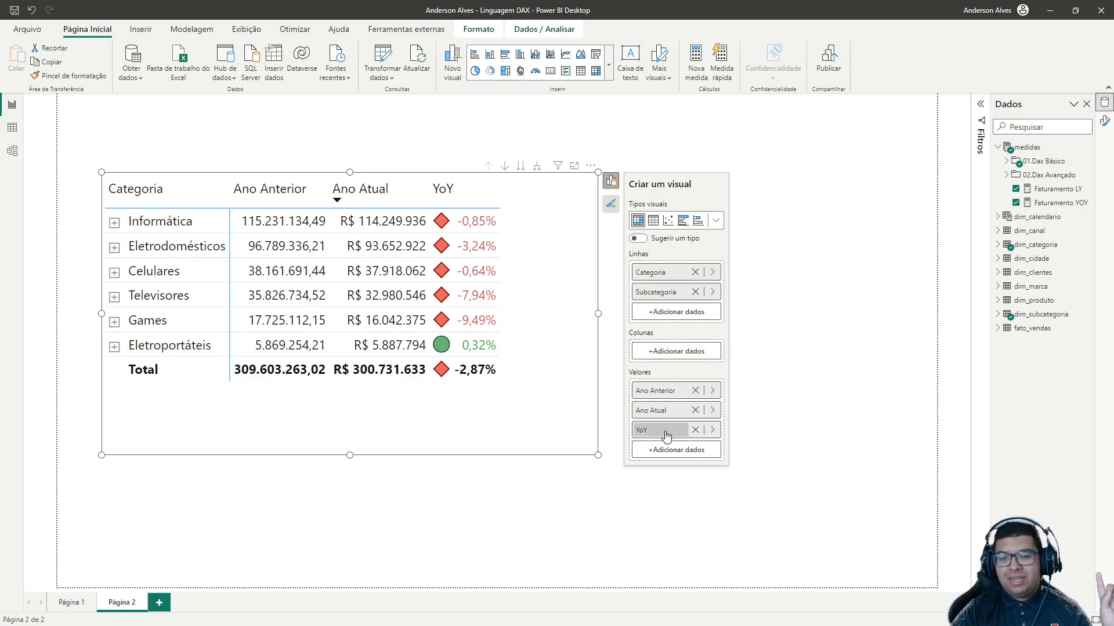
Reopen the YoY font colour conditional formatting, apply it to Valores e totais, and accept it.
{"action": "right_click", "coordinate": [689, 429]}
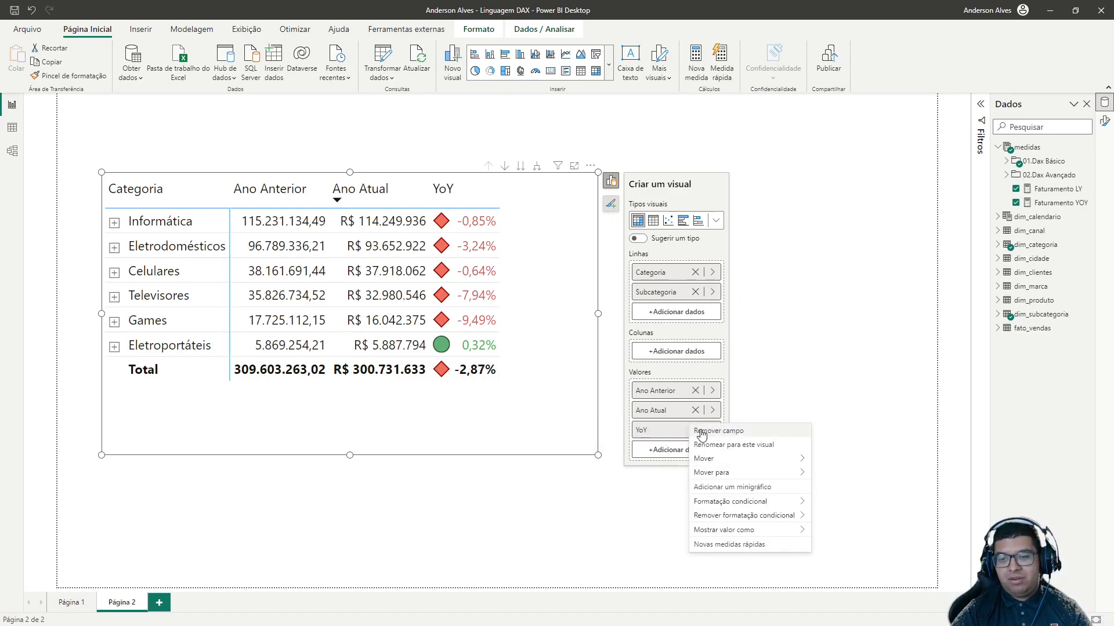
{"action": "mouse_move", "coordinate": [737, 507]}
{"action": "left_click", "coordinate": [850, 517]}
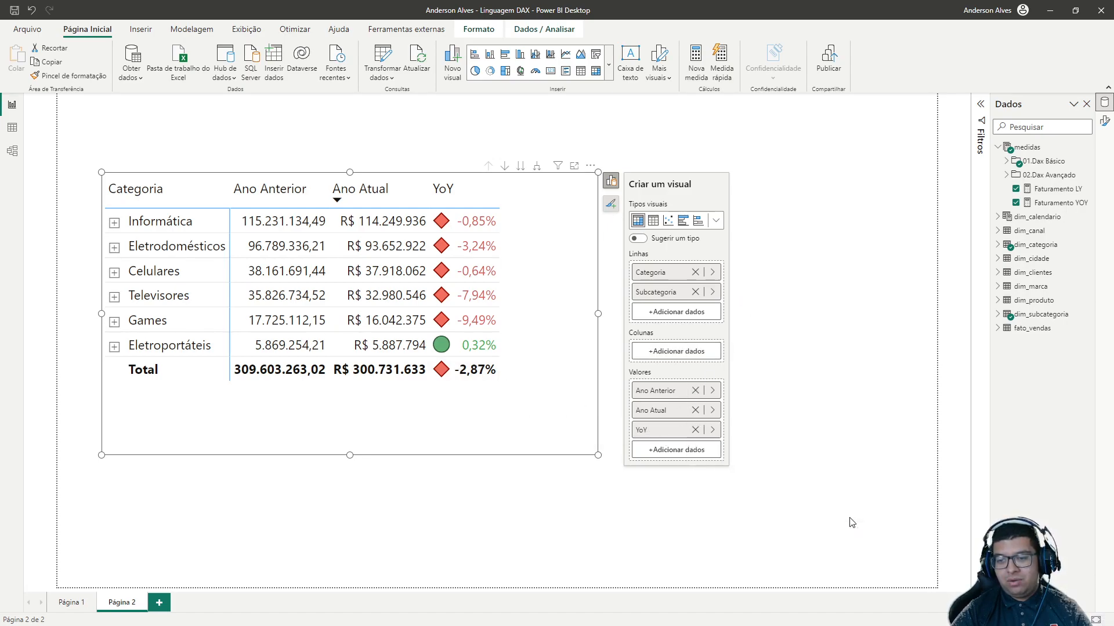
{"action": "left_click", "coordinate": [532, 186]}
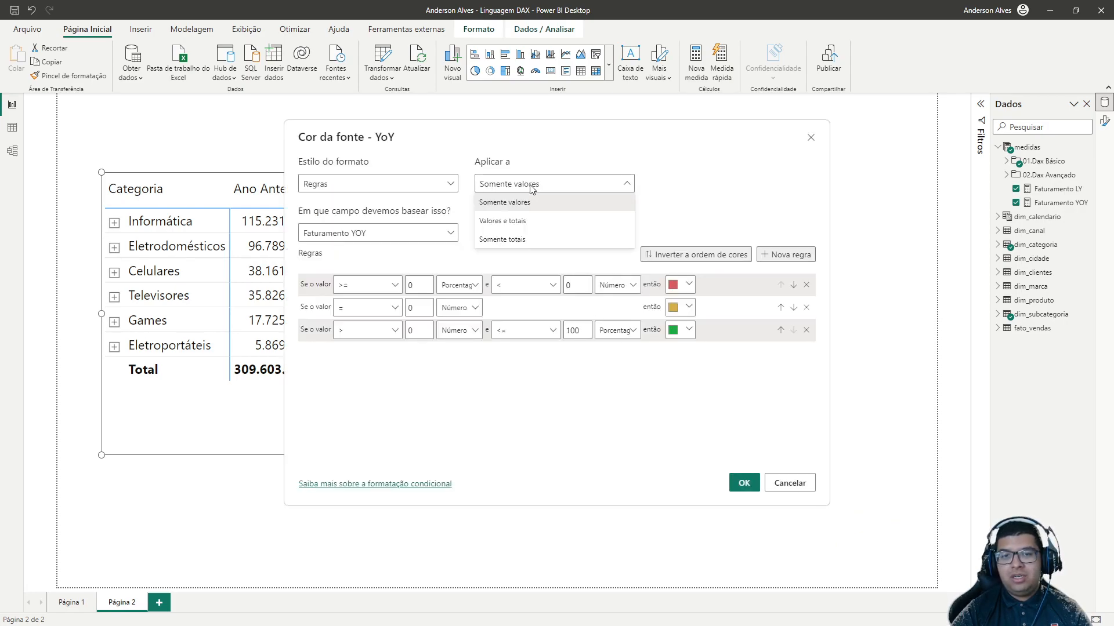
{"action": "left_click", "coordinate": [522, 221]}
{"action": "left_click", "coordinate": [743, 482]}
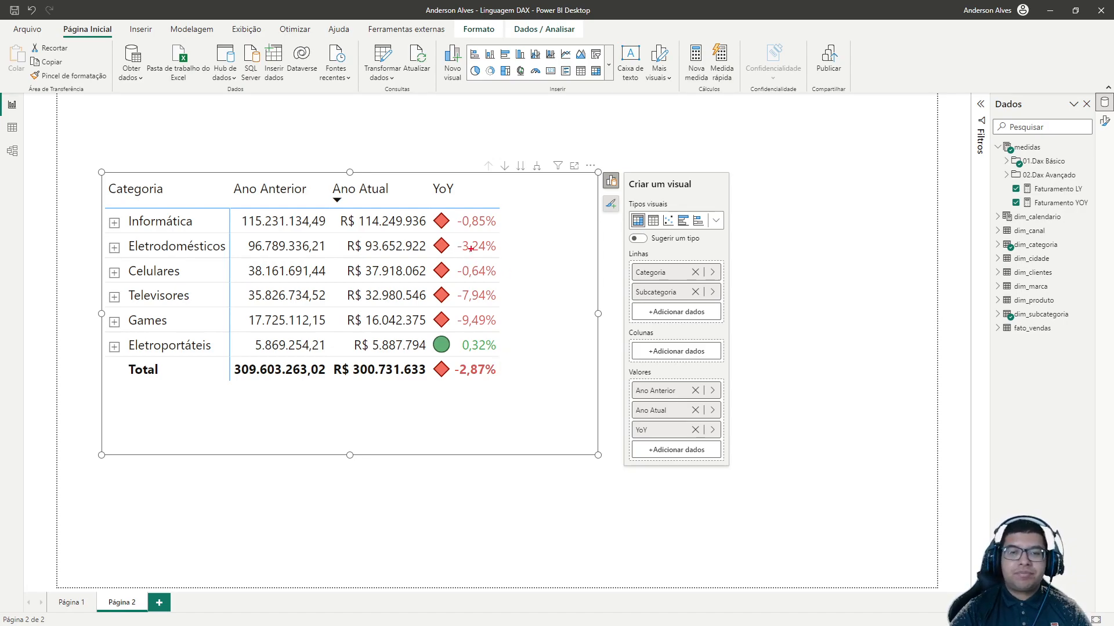
{"action": "left_click_drag", "start_coordinate": [507, 221], "coordinate": [539, 221]}
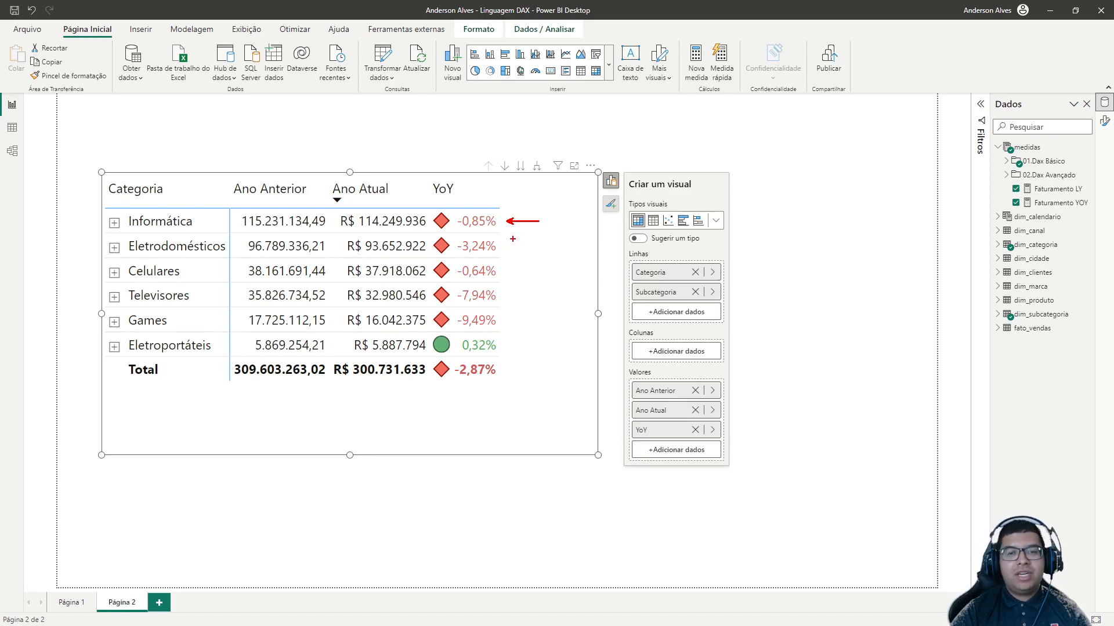
{"action": "key", "text": "Escape"}
Check the matrix's YoY formatting for 2011, 2012 and 2014 with the Ano slicer, and return to 2013.
{"action": "left_click", "coordinate": [774, 234]}
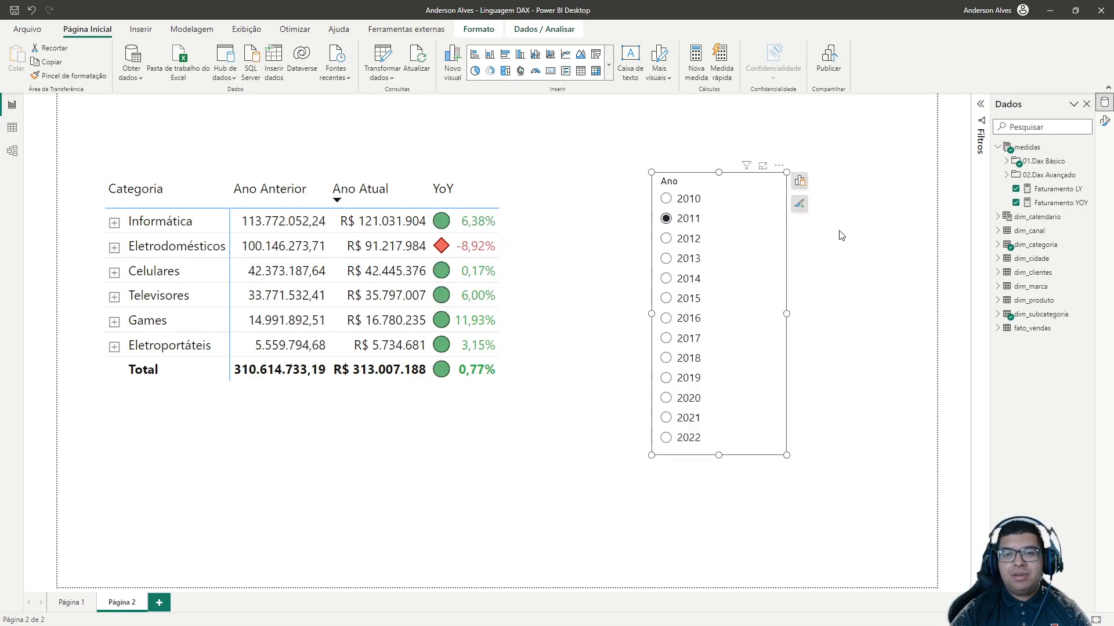
{"action": "left_click", "coordinate": [682, 242]}
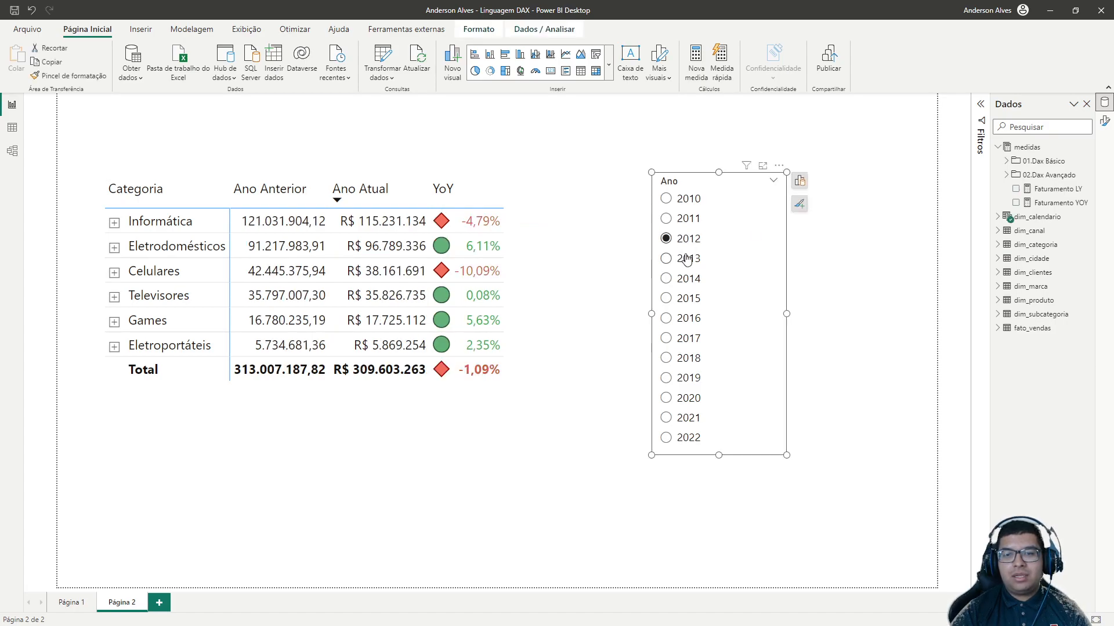
{"action": "left_click", "coordinate": [688, 280]}
{"action": "left_click", "coordinate": [688, 262]}
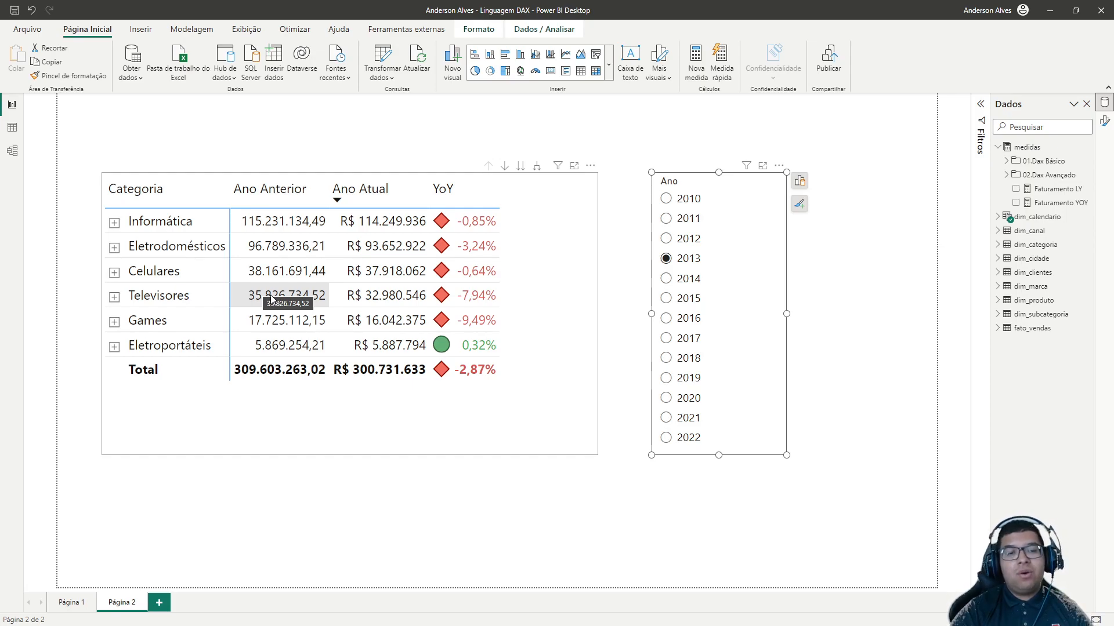
Expand Televisores in the matrix to examine its subcategories' YoY values, collapse it again, and deselect the visual.
{"action": "left_click", "coordinate": [115, 297]}
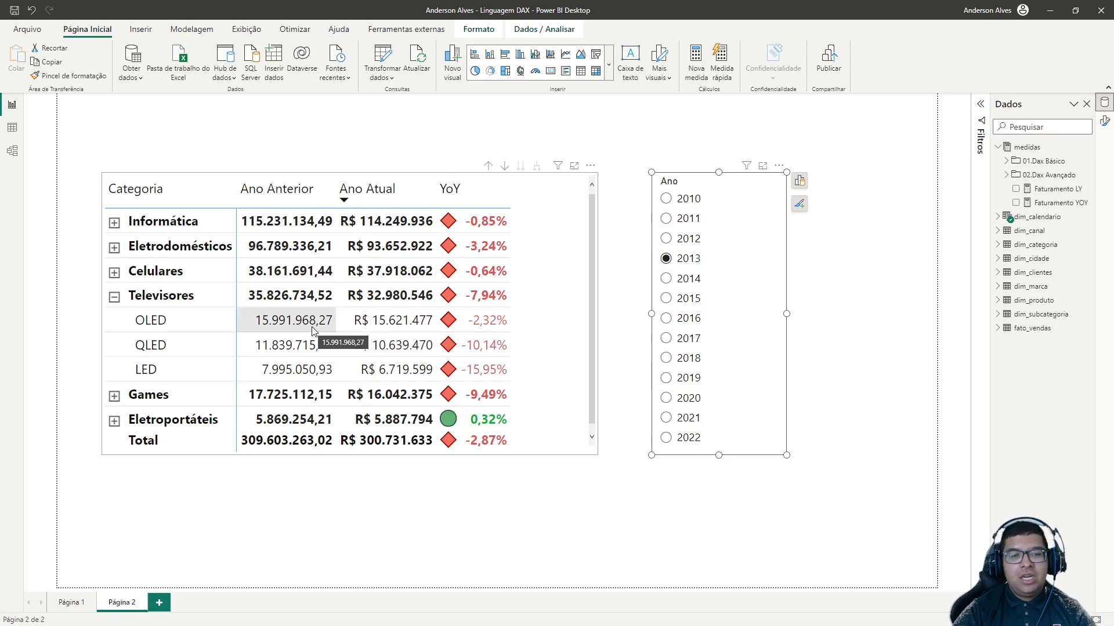
{"action": "left_click", "coordinate": [114, 296]}
{"action": "left_click", "coordinate": [467, 146]}
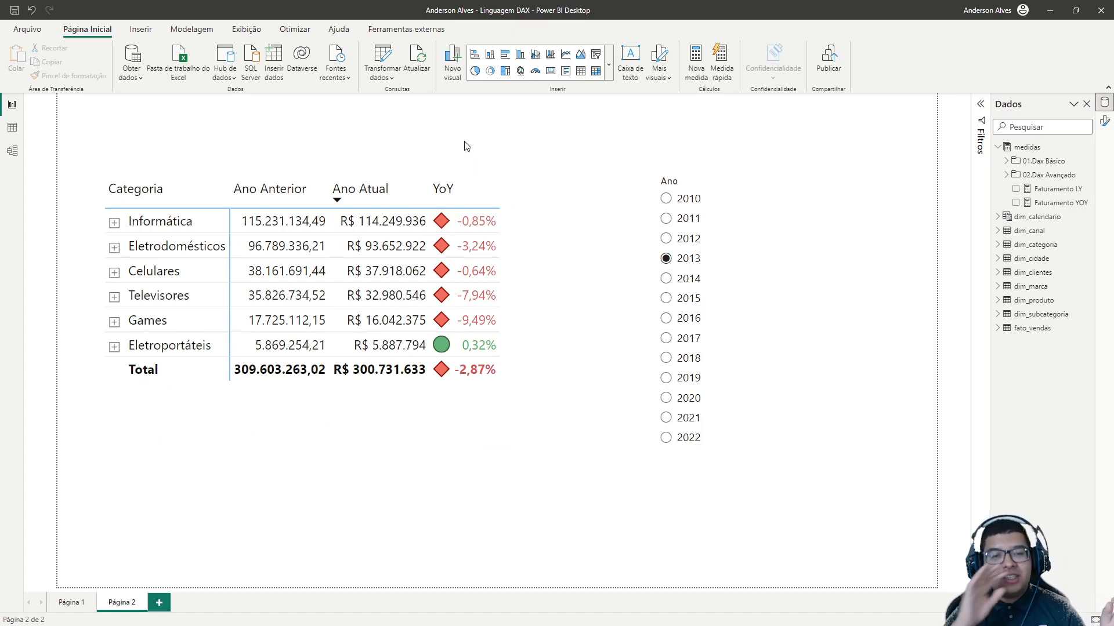